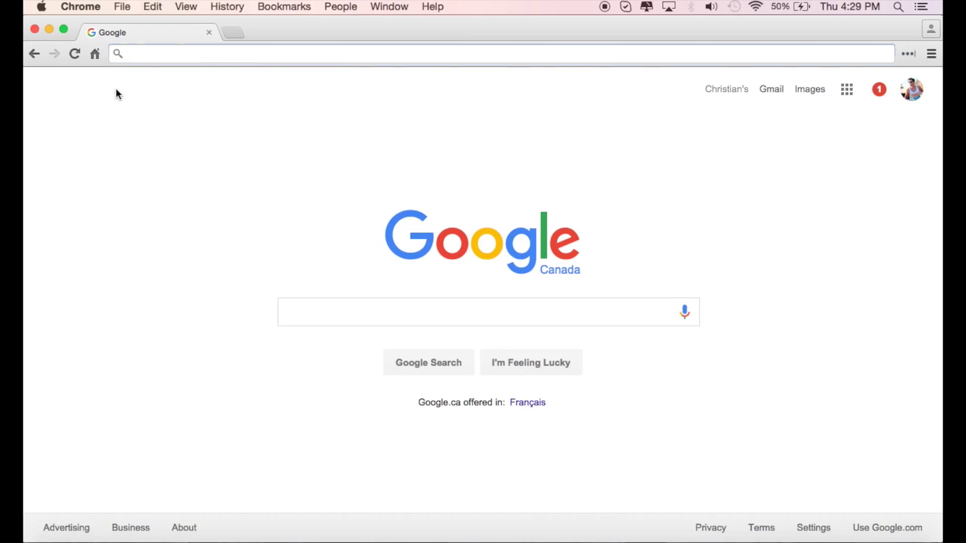
{"action": "left_click", "coordinate": [160, 55]}
{"action": "type", "text": "www."}
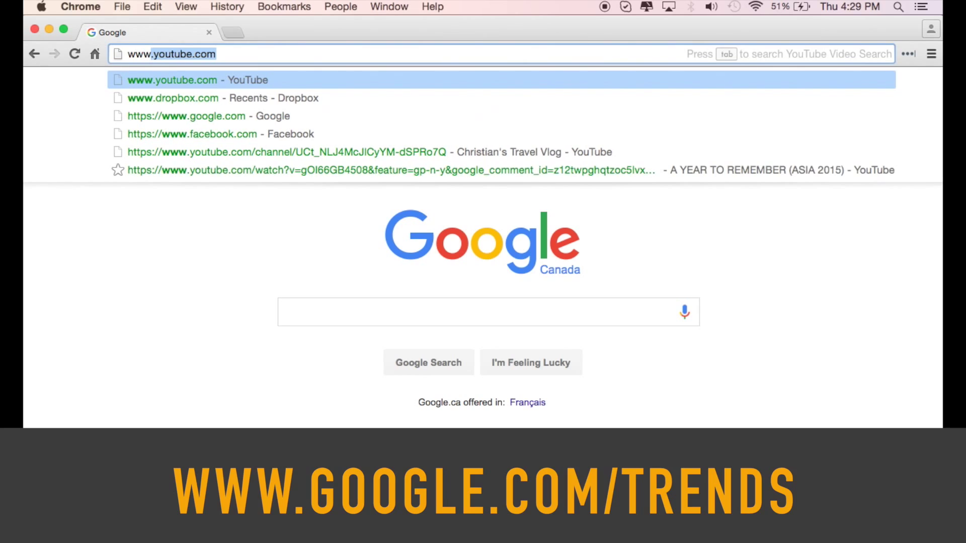
{"action": "type", "text": "google"}
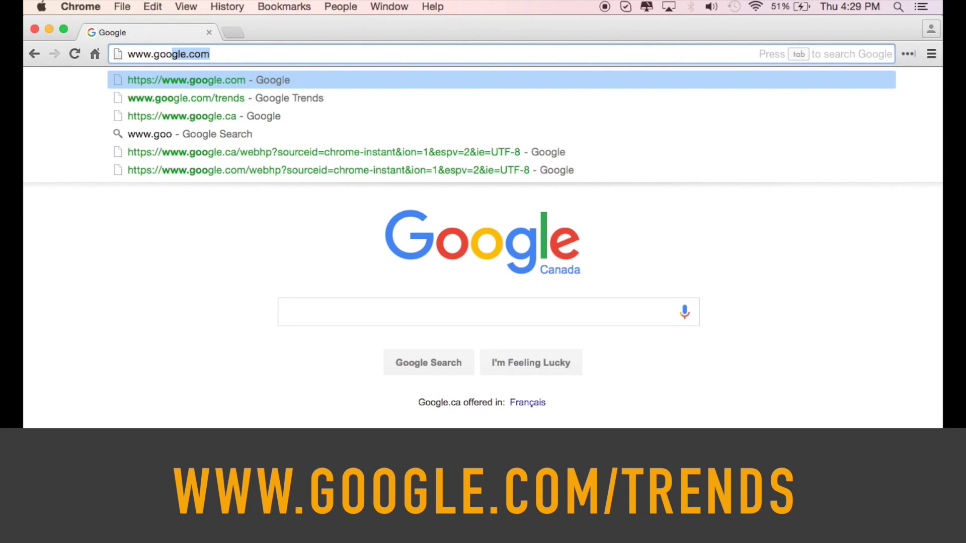
{"action": "key", "text": "BackSpace"}
{"action": "type", "text": ".com/"}
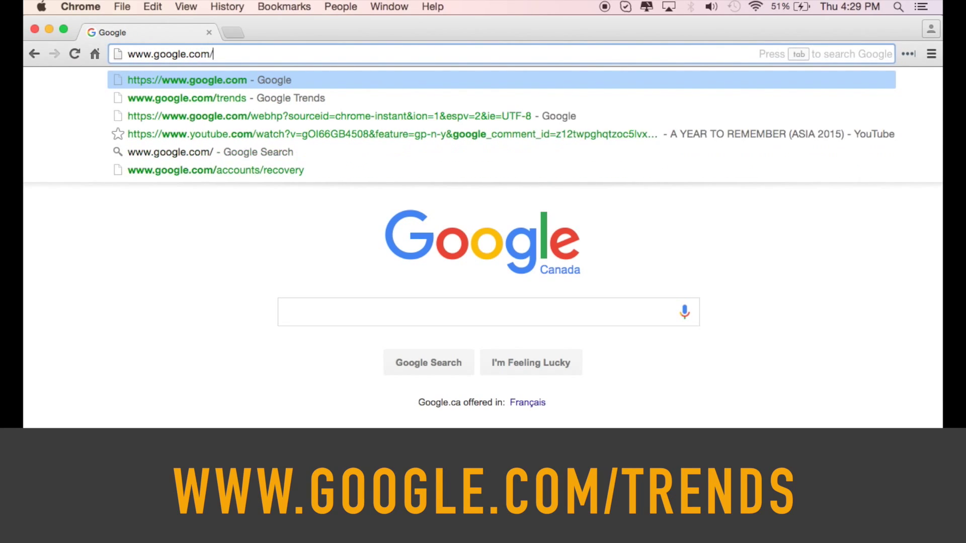
{"action": "key", "text": "Down"}
{"action": "key", "text": "Return"}
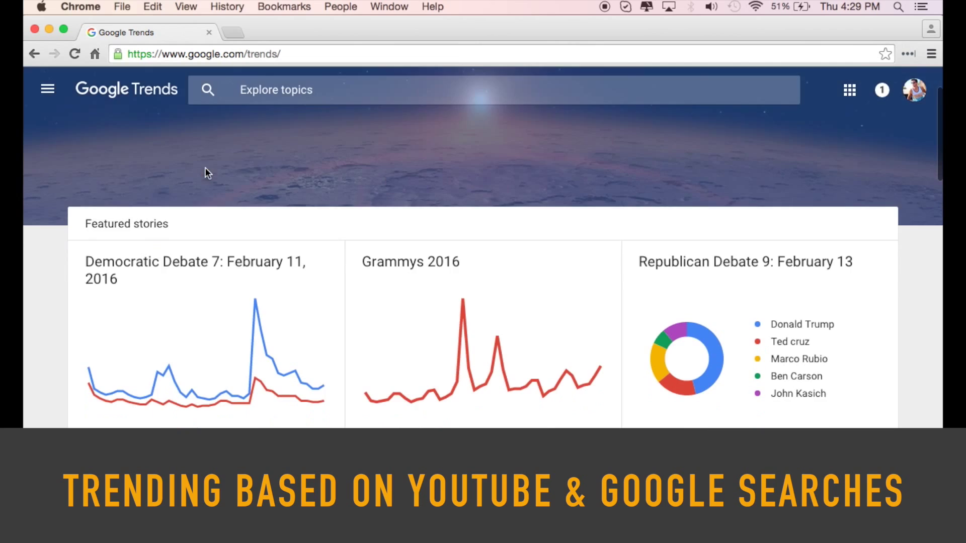
Step: Browse the featured and trending stories, then focus the Explore topics search box
{"action": "scroll", "coordinate": [207, 174], "scroll_direction": "down", "scroll_amount": 5}
{"action": "scroll", "coordinate": [207, 174], "scroll_direction": "down", "scroll_amount": 3}
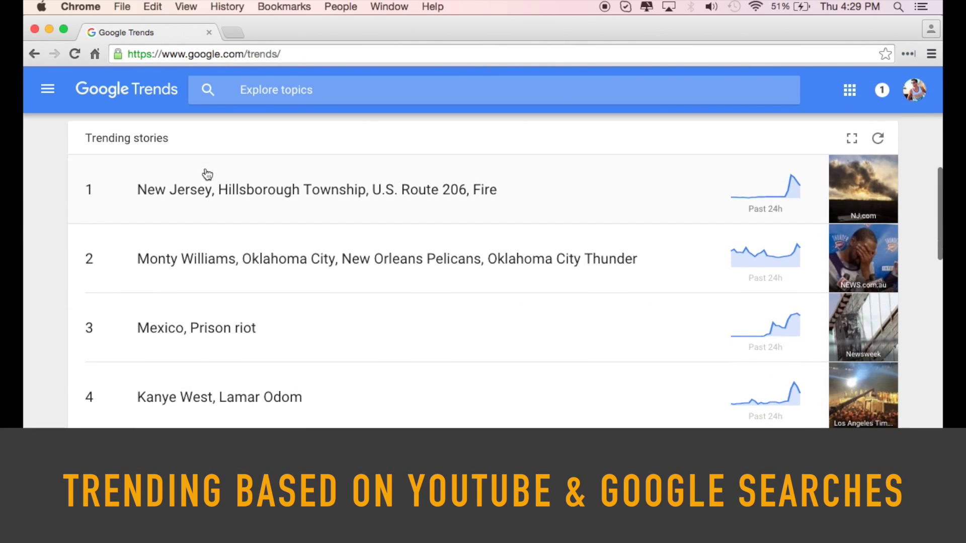
{"action": "scroll", "coordinate": [97, 209], "scroll_direction": "down", "scroll_amount": 3}
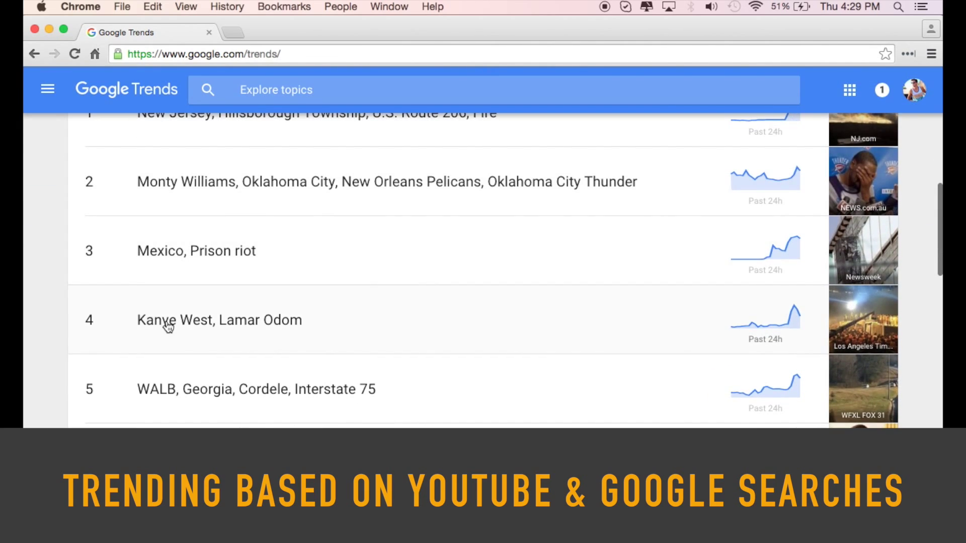
{"action": "left_click", "coordinate": [261, 90]}
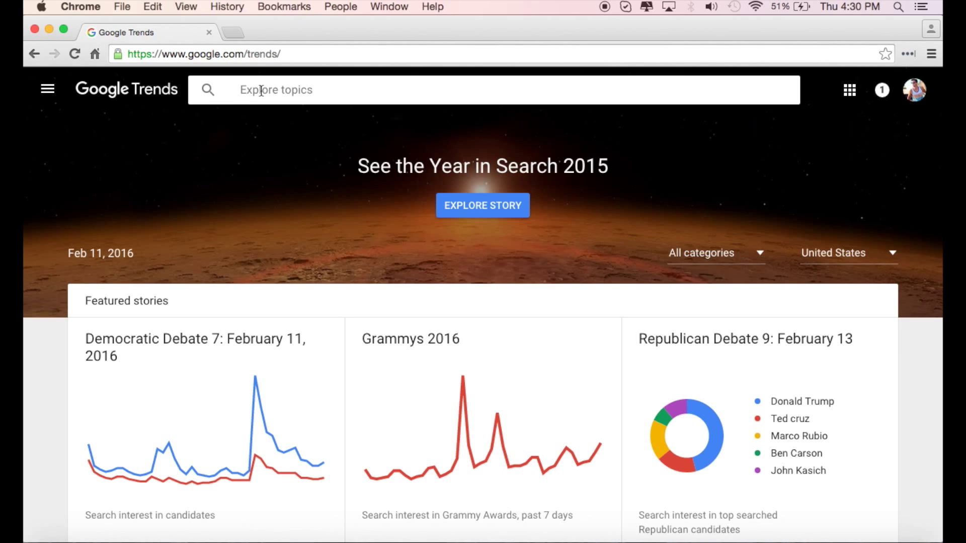
Step: Search for 'lookbook' and view its interest over time, which peaks at 100 in March 2012
{"action": "type", "text": "ok"}
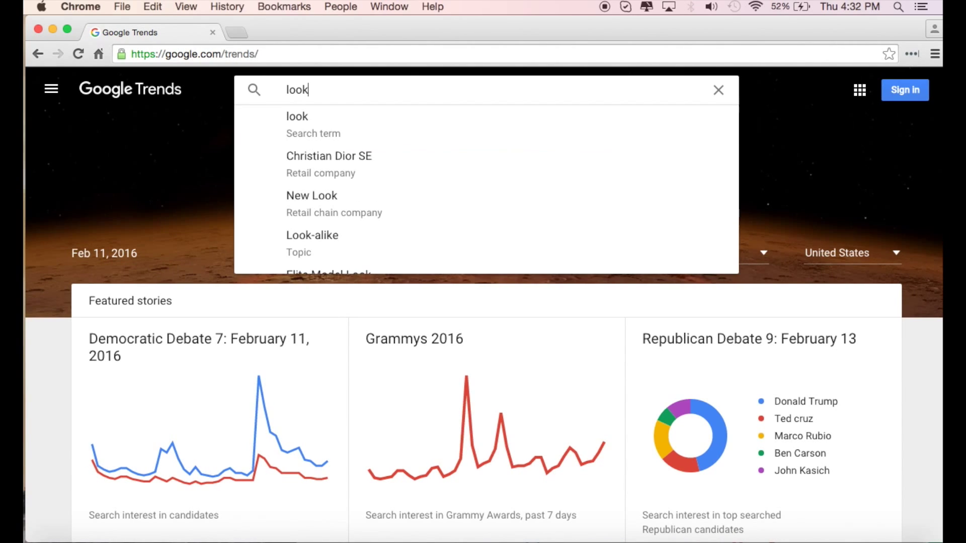
{"action": "type", "text": "boo"}
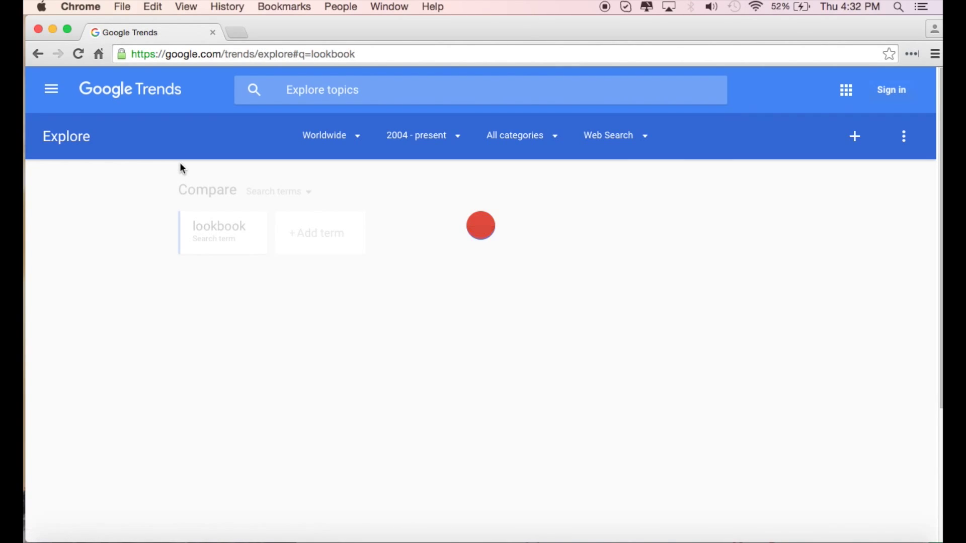
{"action": "scroll", "coordinate": [106, 328], "scroll_direction": "down", "scroll_amount": 3}
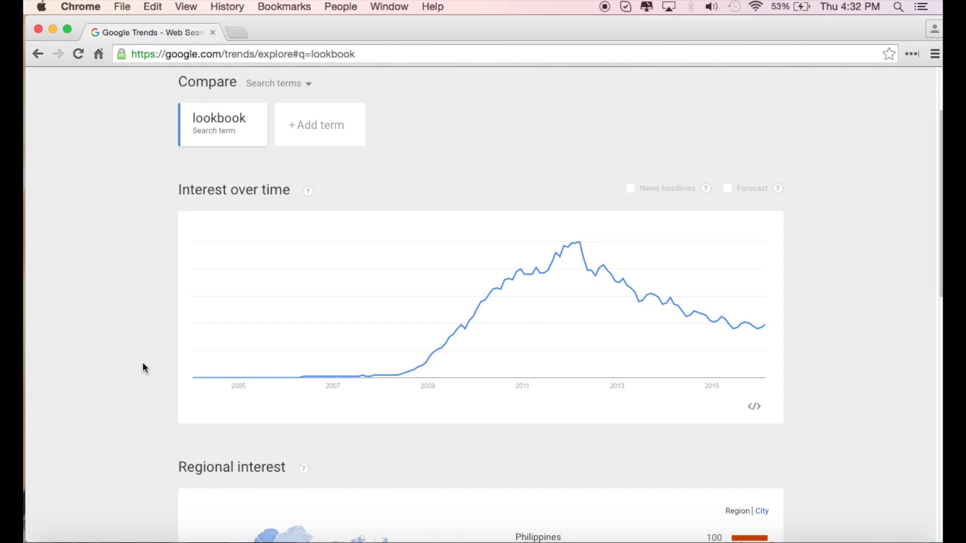
{"action": "mouse_move", "coordinate": [219, 369]}
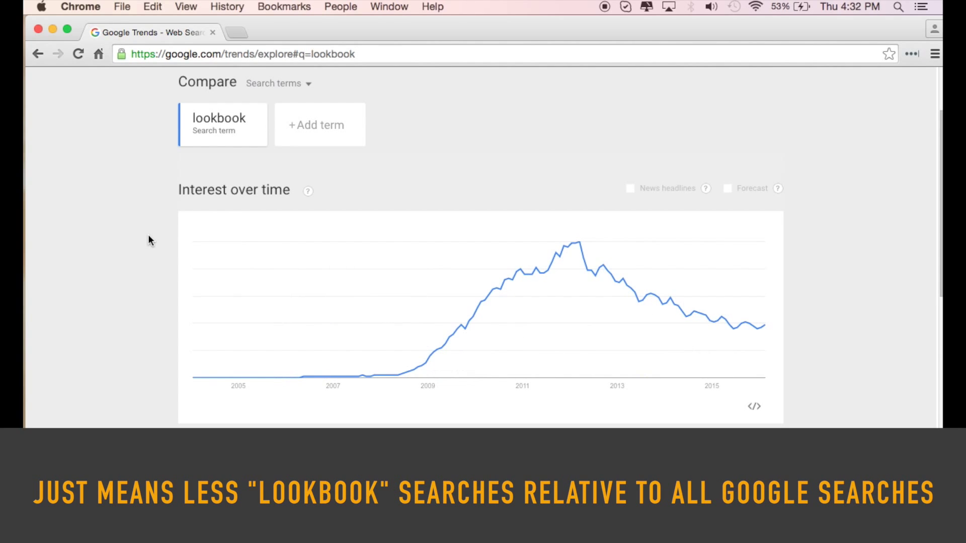
{"action": "scroll", "coordinate": [147, 234], "scroll_direction": "up", "scroll_amount": 2}
Step: Add 'outfit ideas' as a comparison term alongside lookbook
{"action": "scroll", "coordinate": [148, 234], "scroll_direction": "up", "scroll_amount": 3}
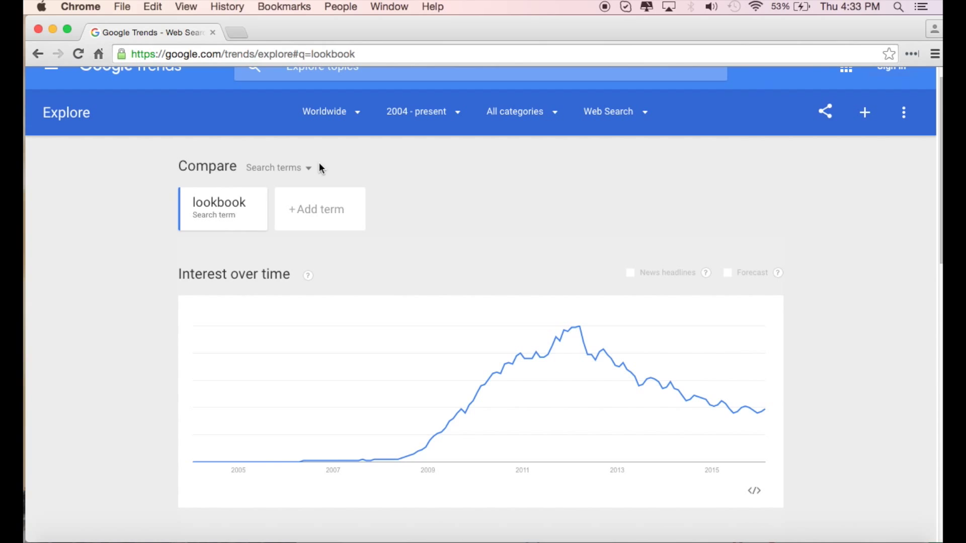
{"action": "left_click", "coordinate": [315, 208]}
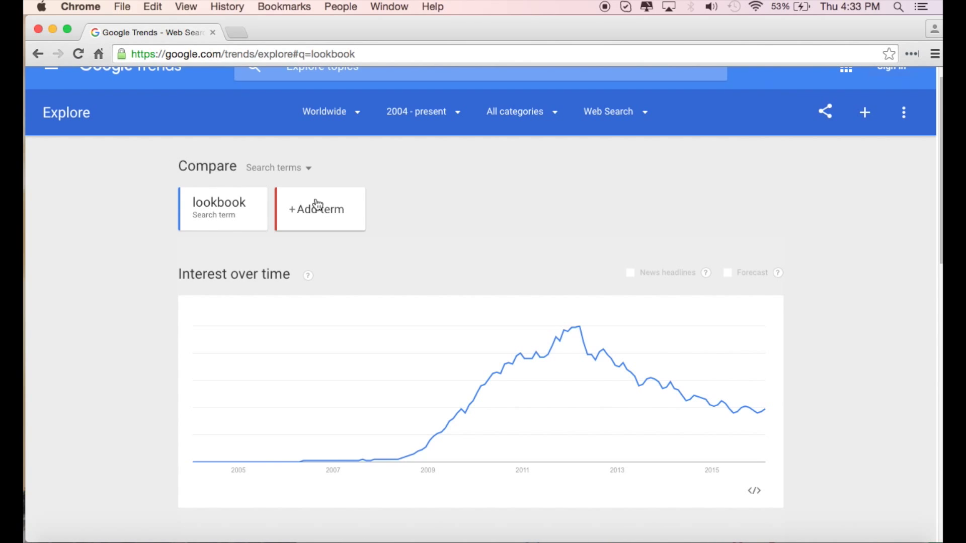
{"action": "type", "text": "ou"}
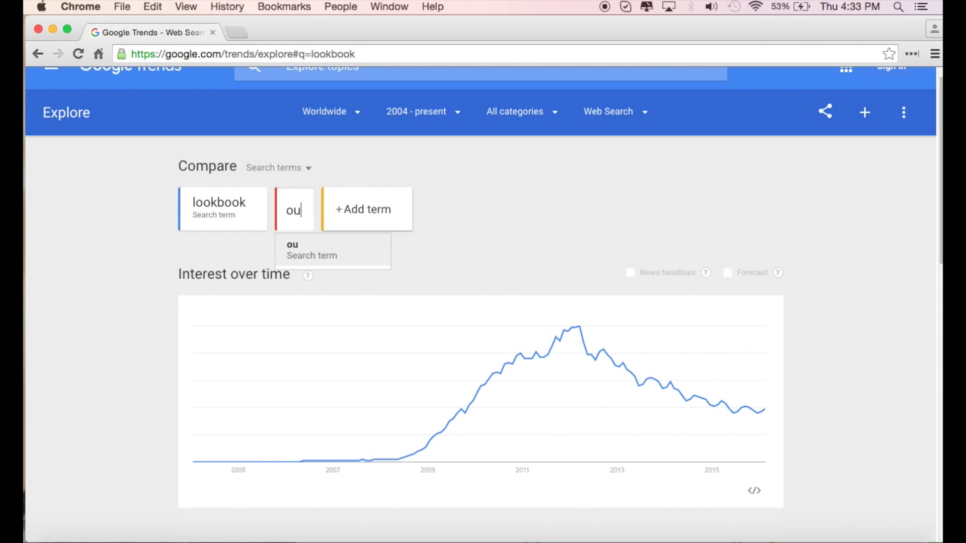
{"action": "type", "text": "tfit ideas"}
{"action": "key", "text": "Return"}
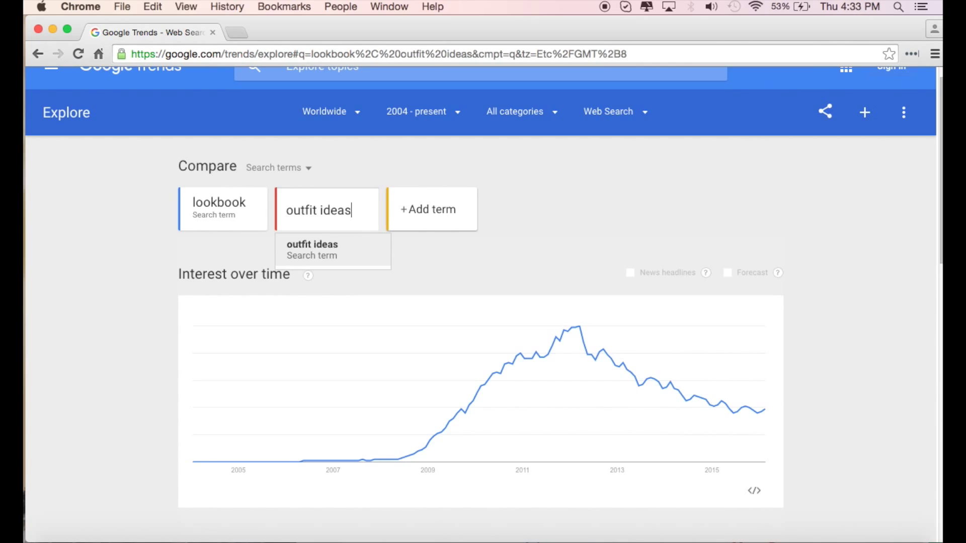
{"action": "scroll", "coordinate": [214, 382], "scroll_direction": "down", "scroll_amount": 2}
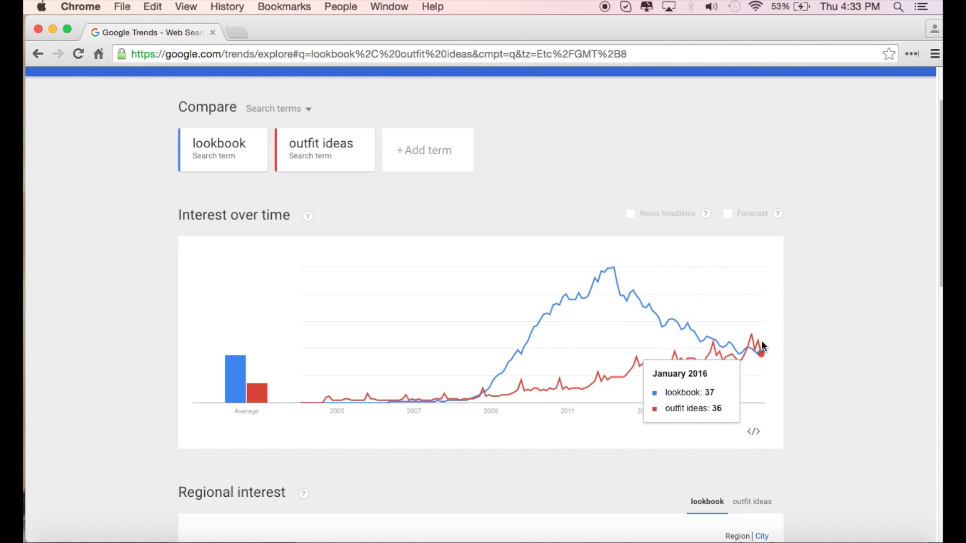
Step: Set a custom time range of January 2014 to February 2016
{"action": "scroll", "coordinate": [614, 281], "scroll_direction": "up", "scroll_amount": 3}
{"action": "left_click", "coordinate": [444, 142]}
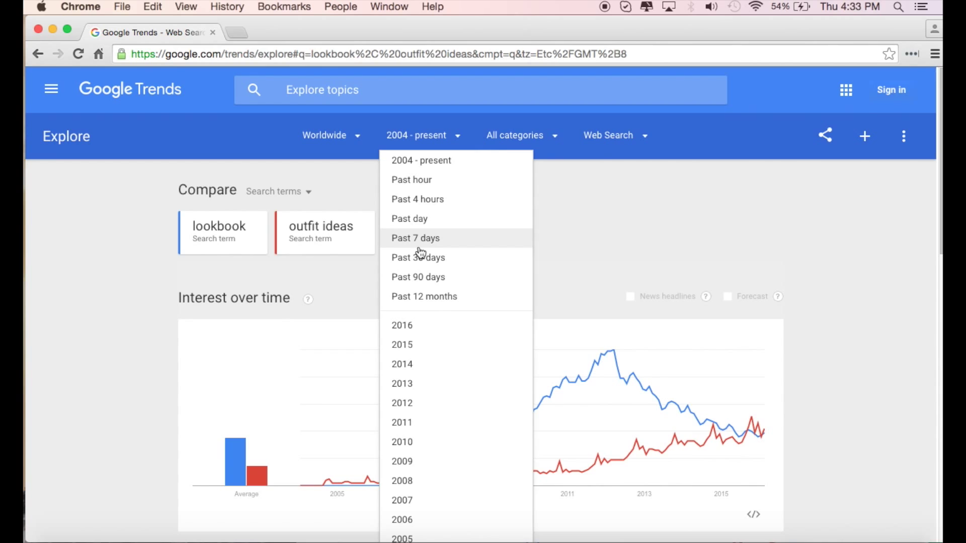
{"action": "scroll", "coordinate": [420, 252], "scroll_direction": "down", "scroll_amount": 1}
{"action": "scroll", "coordinate": [420, 252], "scroll_direction": "down", "scroll_amount": 5}
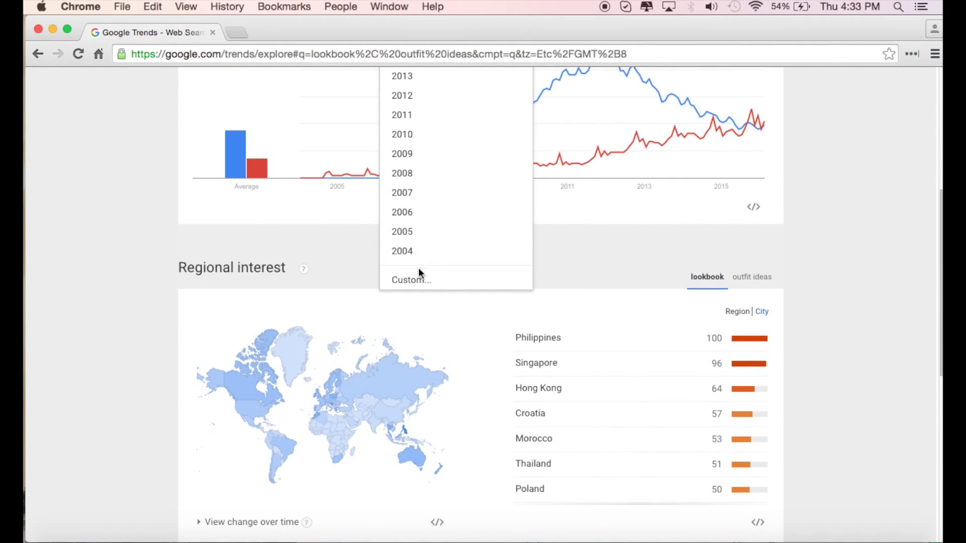
{"action": "left_click", "coordinate": [421, 279]}
{"action": "left_click", "coordinate": [430, 379]}
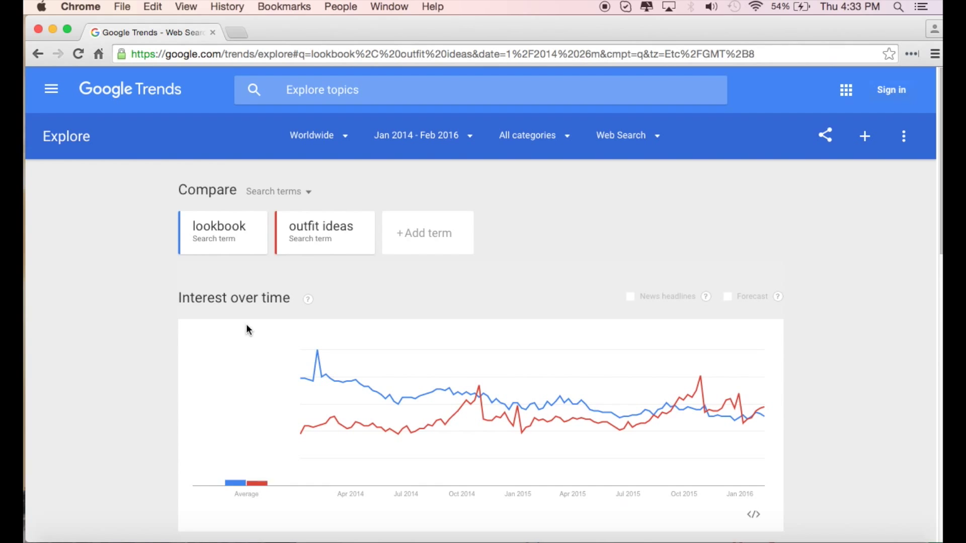
{"action": "scroll", "coordinate": [246, 330], "scroll_direction": "down", "scroll_amount": 4}
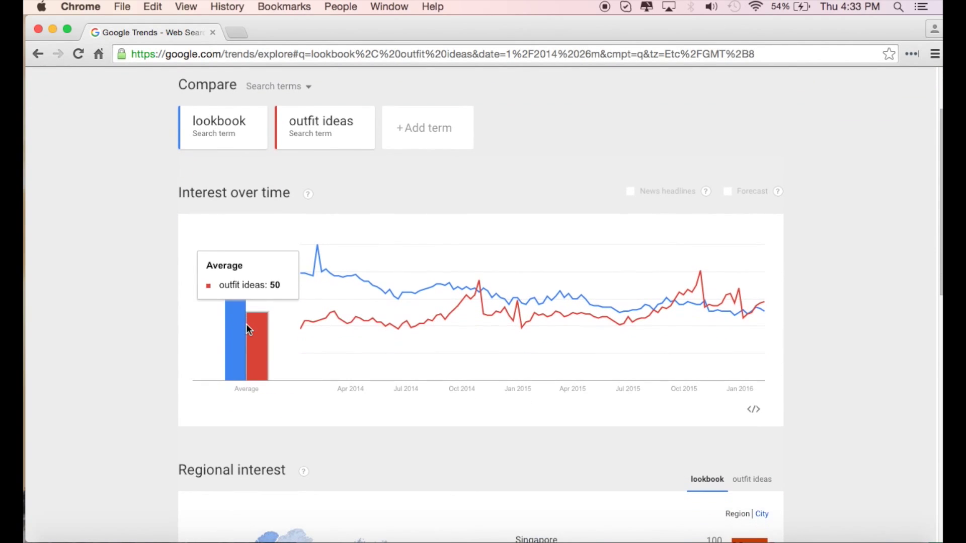
{"action": "mouse_move", "coordinate": [306, 325]}
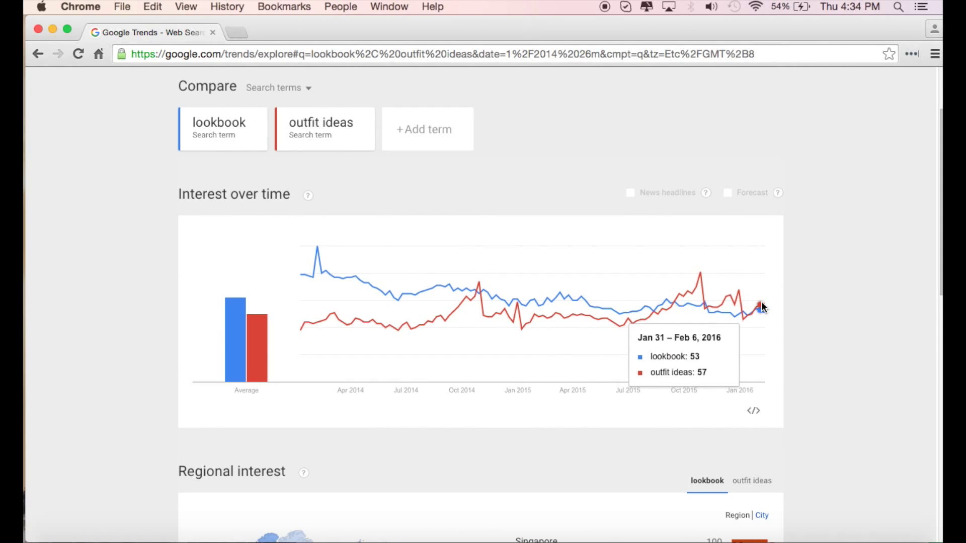
{"action": "mouse_move", "coordinate": [763, 308]}
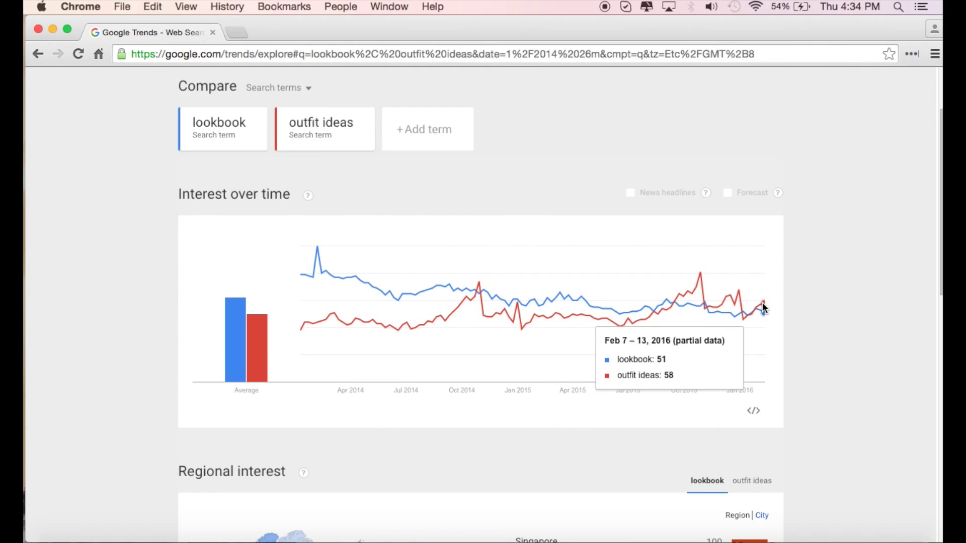
{"action": "scroll", "coordinate": [763, 308], "scroll_direction": "down", "scroll_amount": 2}
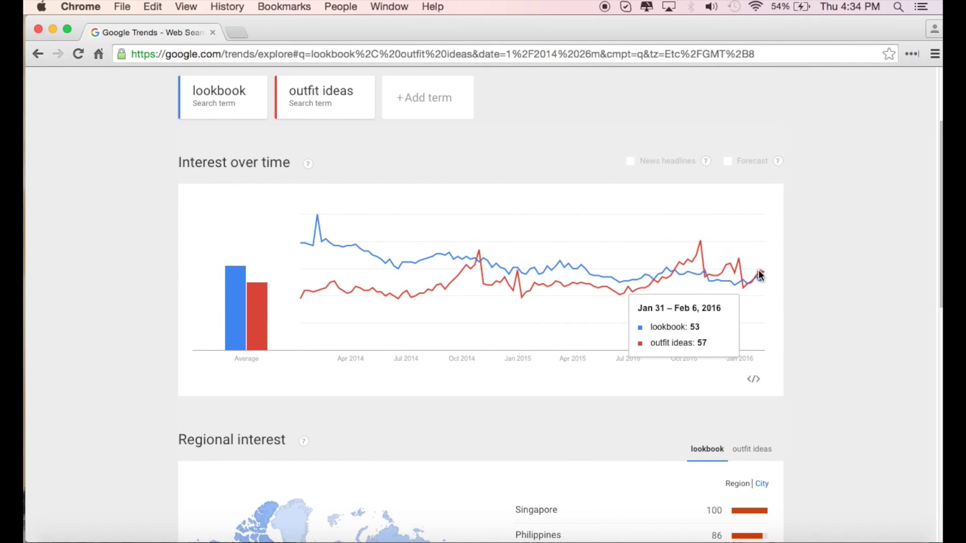
{"action": "scroll", "coordinate": [759, 273], "scroll_direction": "down", "scroll_amount": 2}
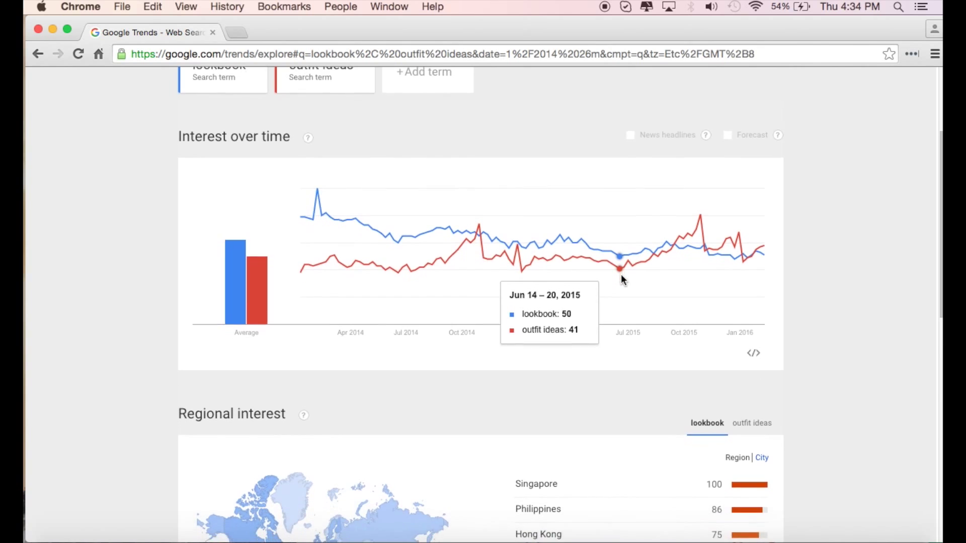
{"action": "scroll", "coordinate": [622, 277], "scroll_direction": "down", "scroll_amount": 5}
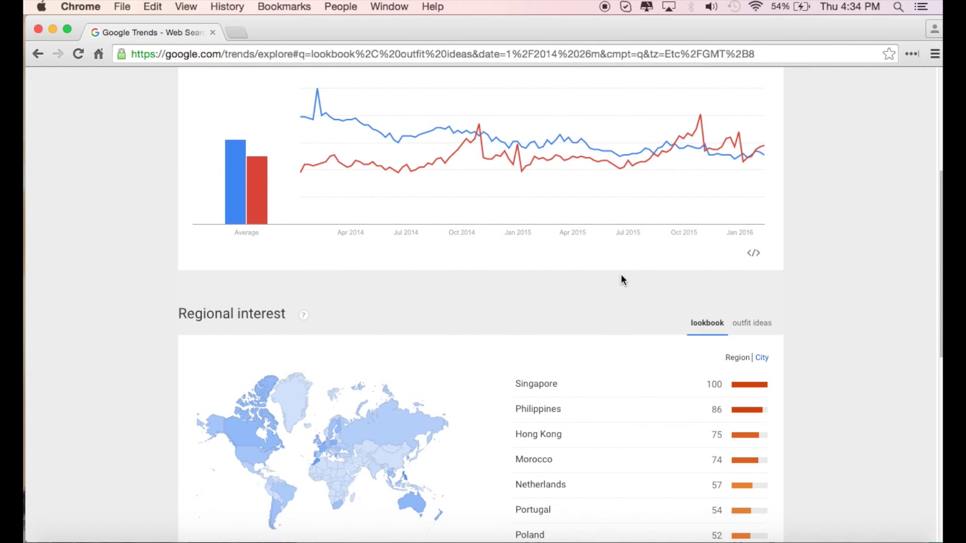
{"action": "scroll", "coordinate": [622, 280], "scroll_direction": "down", "scroll_amount": 3}
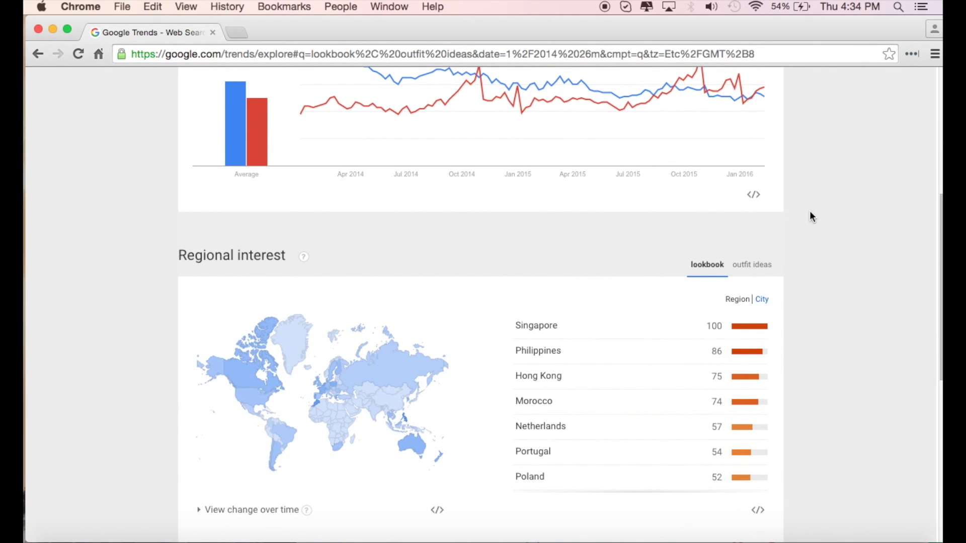
Step: Toggle Regional interest between outfit ideas and lookbook to compare their country rankings
{"action": "scroll", "coordinate": [474, 223], "scroll_direction": "up", "scroll_amount": 10}
{"action": "scroll", "coordinate": [474, 223], "scroll_direction": "down", "scroll_amount": 9}
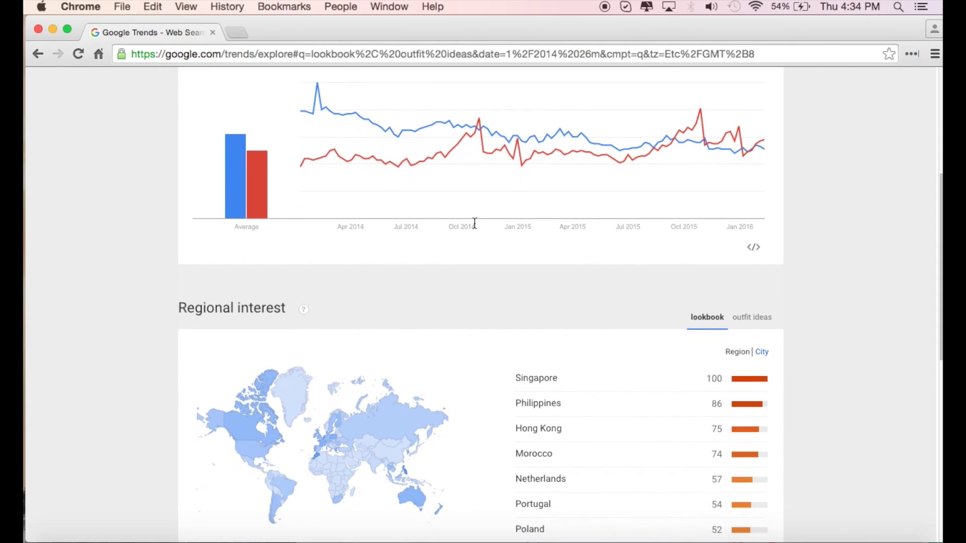
{"action": "scroll", "coordinate": [474, 223], "scroll_direction": "down", "scroll_amount": 6}
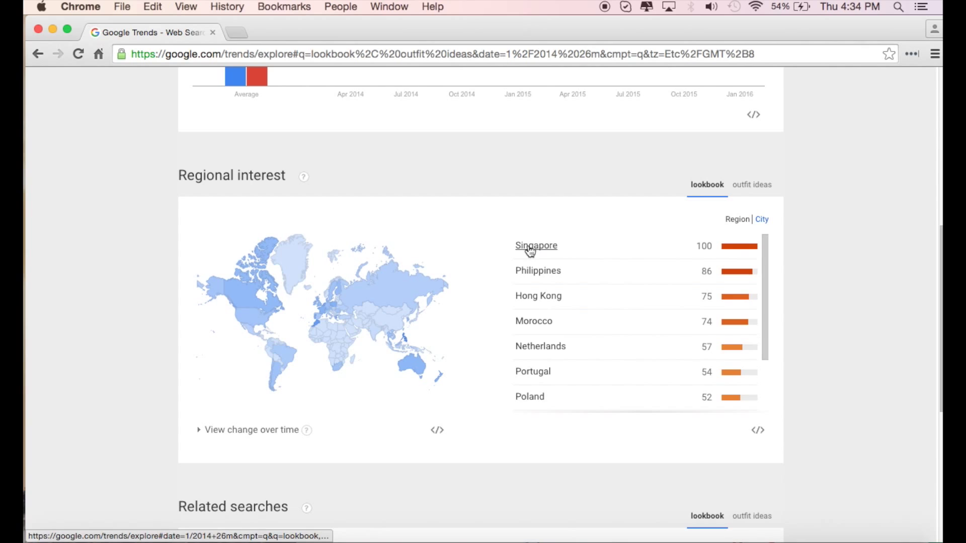
{"action": "scroll", "coordinate": [549, 272], "scroll_direction": "down", "scroll_amount": 1}
{"action": "scroll", "coordinate": [550, 273], "scroll_direction": "down", "scroll_amount": 2}
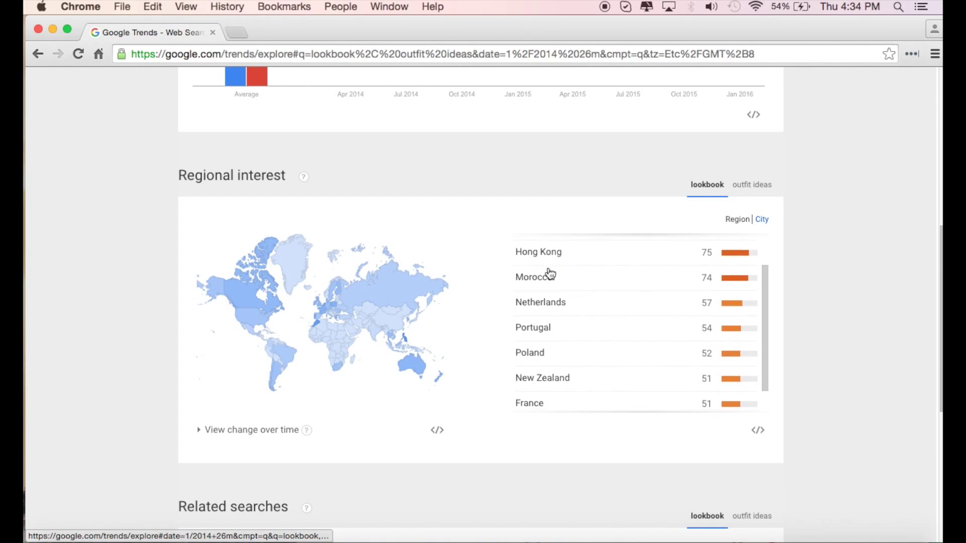
{"action": "scroll", "coordinate": [550, 273], "scroll_direction": "down", "scroll_amount": 2}
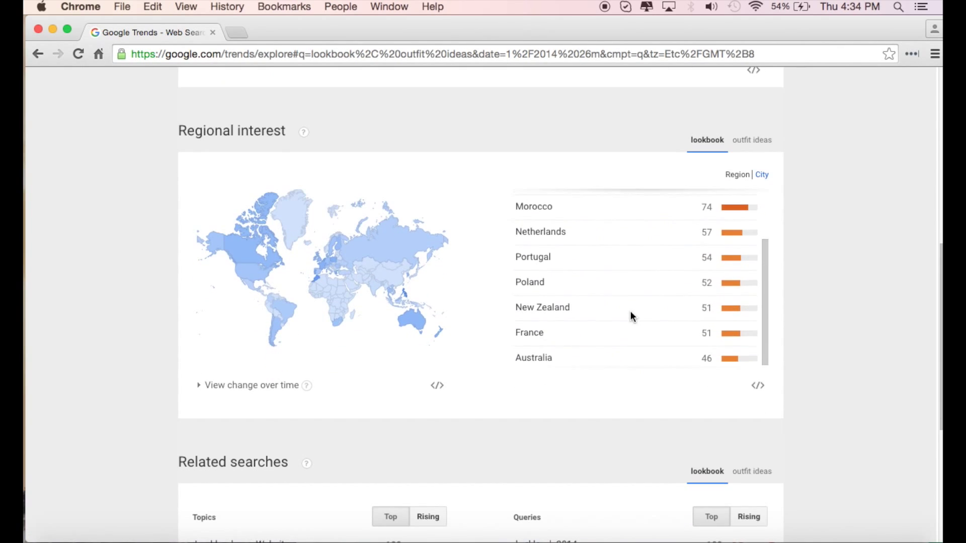
{"action": "scroll", "coordinate": [630, 315], "scroll_direction": "up", "scroll_amount": 10}
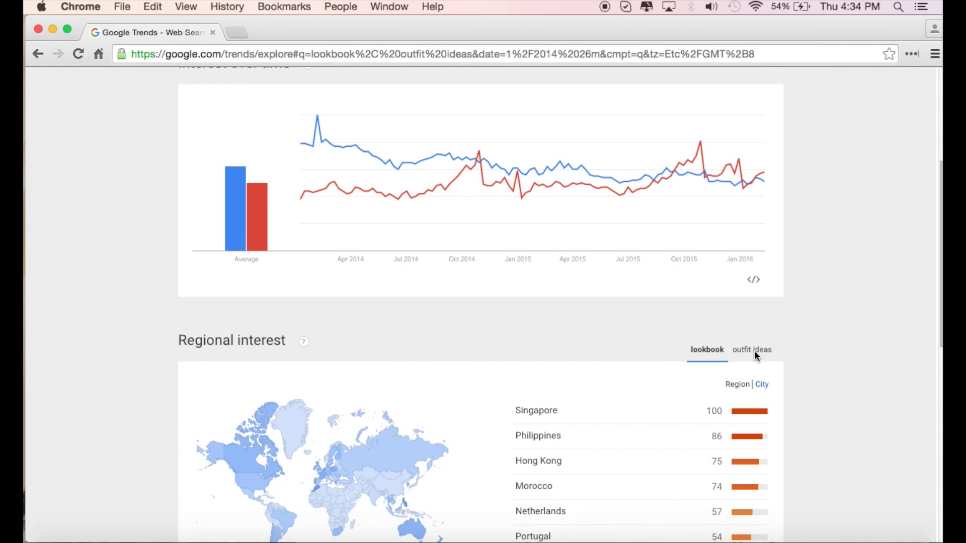
{"action": "left_click", "coordinate": [754, 352]}
{"action": "scroll", "coordinate": [843, 345], "scroll_direction": "down", "scroll_amount": 4}
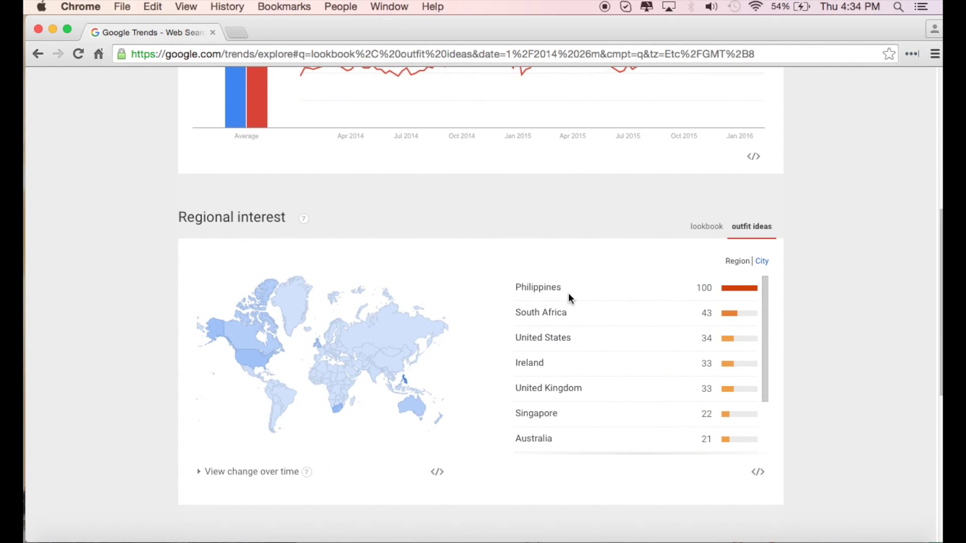
{"action": "left_click", "coordinate": [709, 239]}
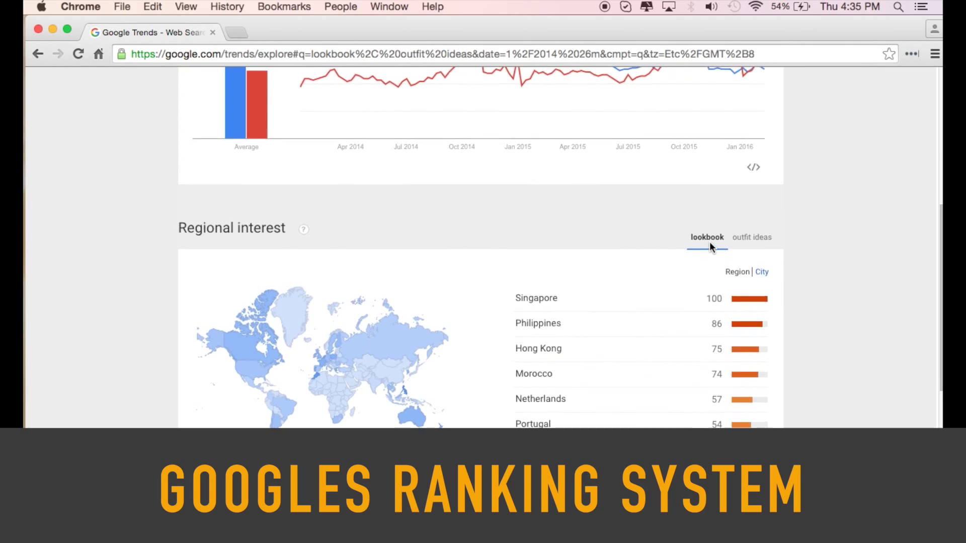
{"action": "scroll", "coordinate": [709, 242], "scroll_direction": "down", "scroll_amount": 1}
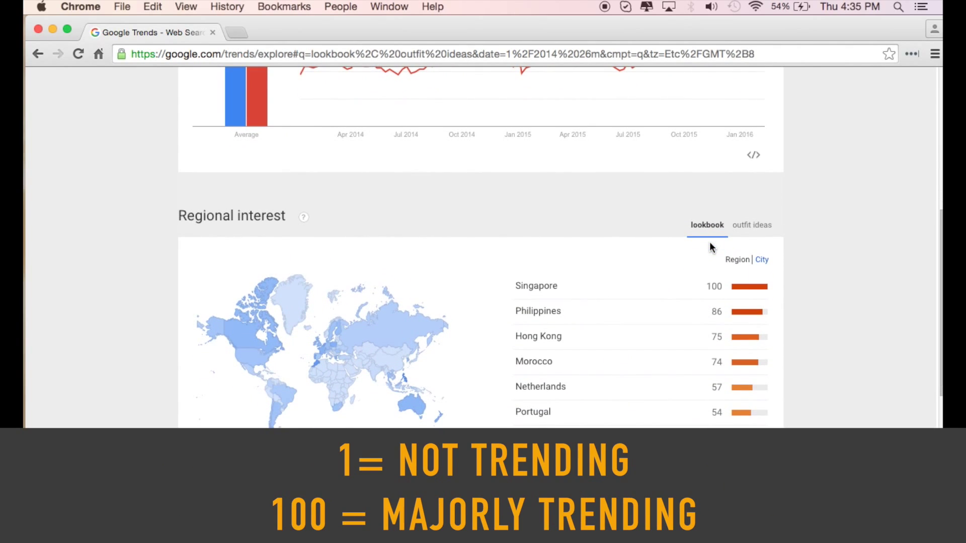
{"action": "left_click", "coordinate": [737, 227]}
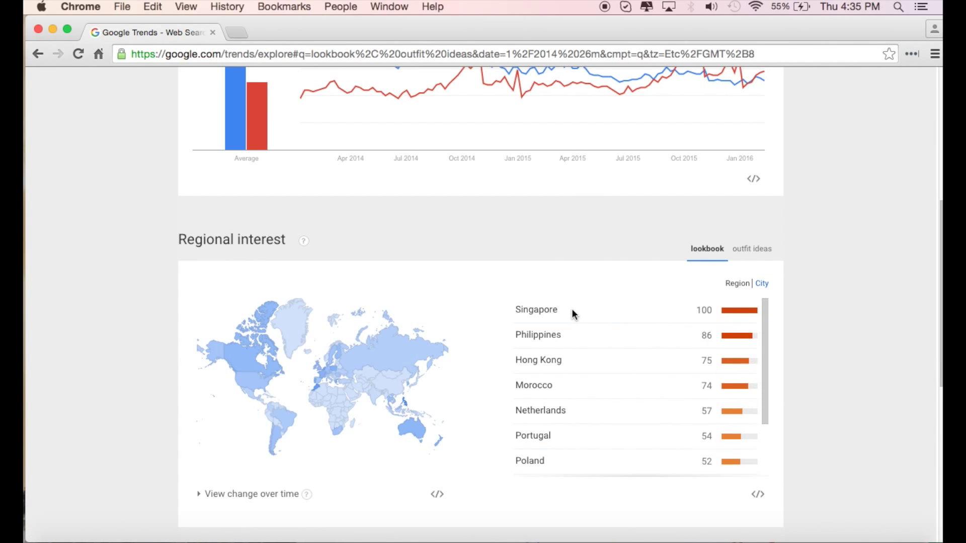
Step: Show Rising related queries for lookbook, then for outfit ideas
{"action": "scroll", "coordinate": [572, 309], "scroll_direction": "down", "scroll_amount": 5}
{"action": "scroll", "coordinate": [659, 135], "scroll_direction": "down", "scroll_amount": 5}
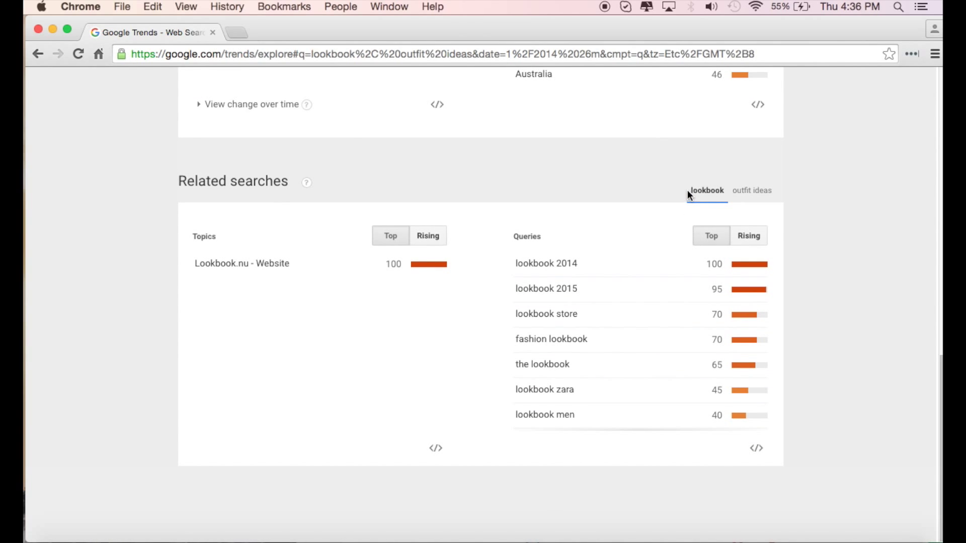
{"action": "left_click", "coordinate": [746, 239]}
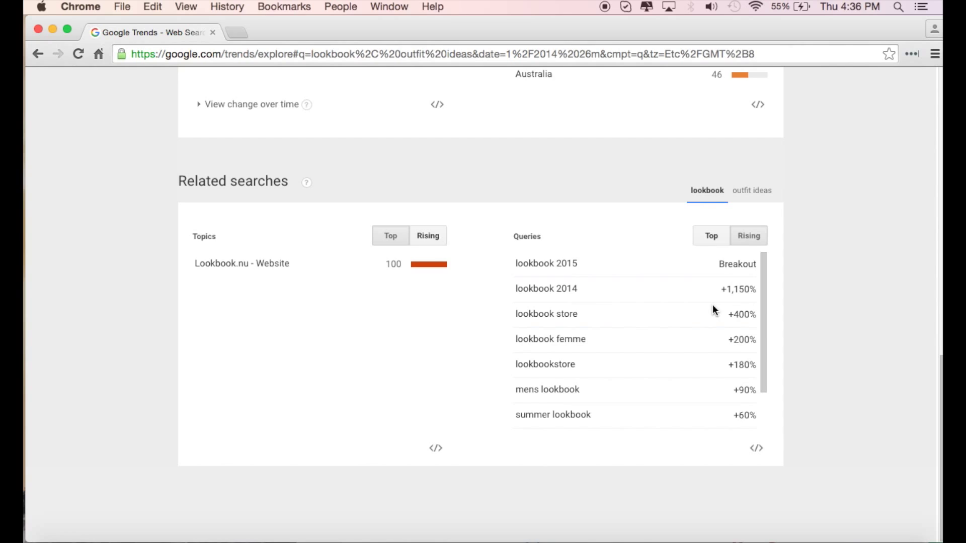
{"action": "left_click", "coordinate": [746, 190]}
{"action": "left_click", "coordinate": [746, 236]}
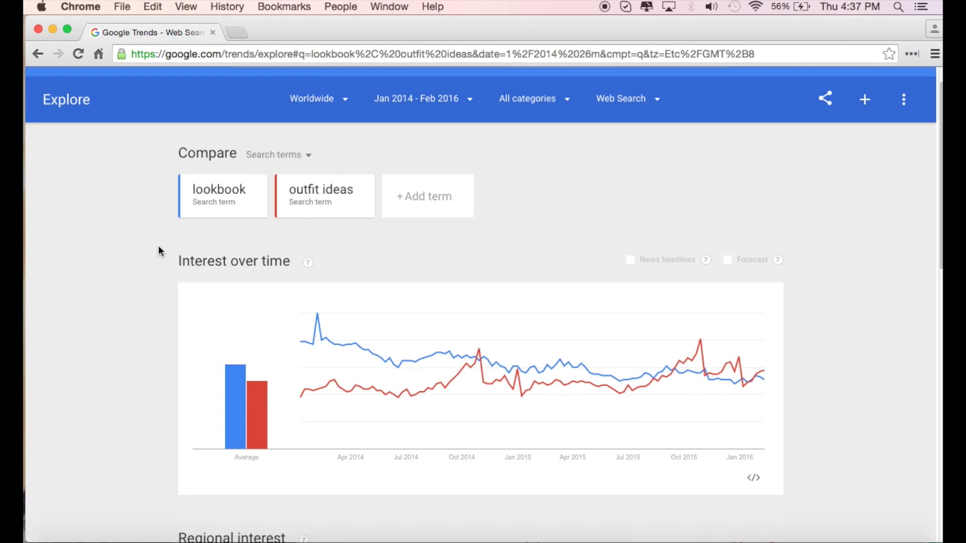
Step: Review outfit ideas' regional interest and related queries, then bring up the time range choices
{"action": "scroll", "coordinate": [158, 245], "scroll_direction": "down", "scroll_amount": 2}
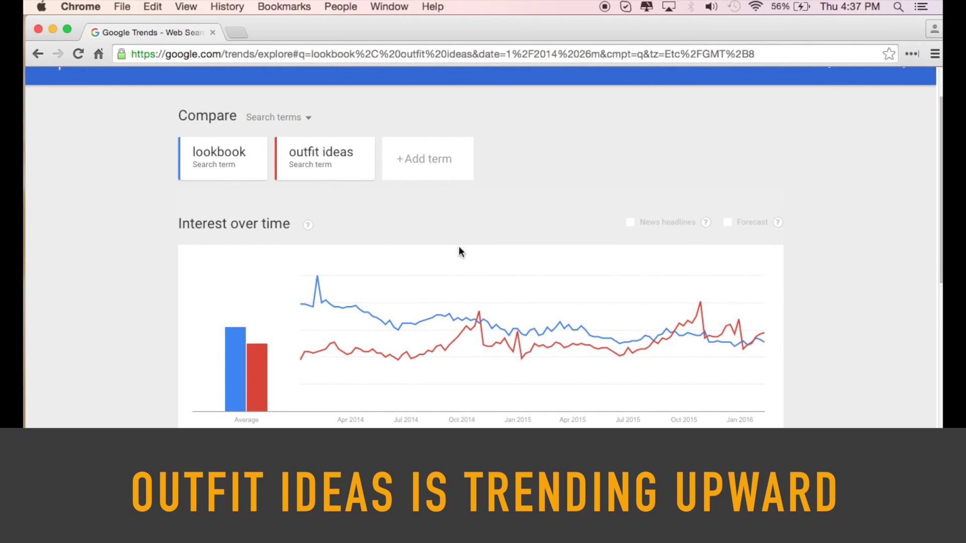
{"action": "scroll", "coordinate": [509, 285], "scroll_direction": "down", "scroll_amount": 1}
{"action": "scroll", "coordinate": [243, 221], "scroll_direction": "down", "scroll_amount": 12}
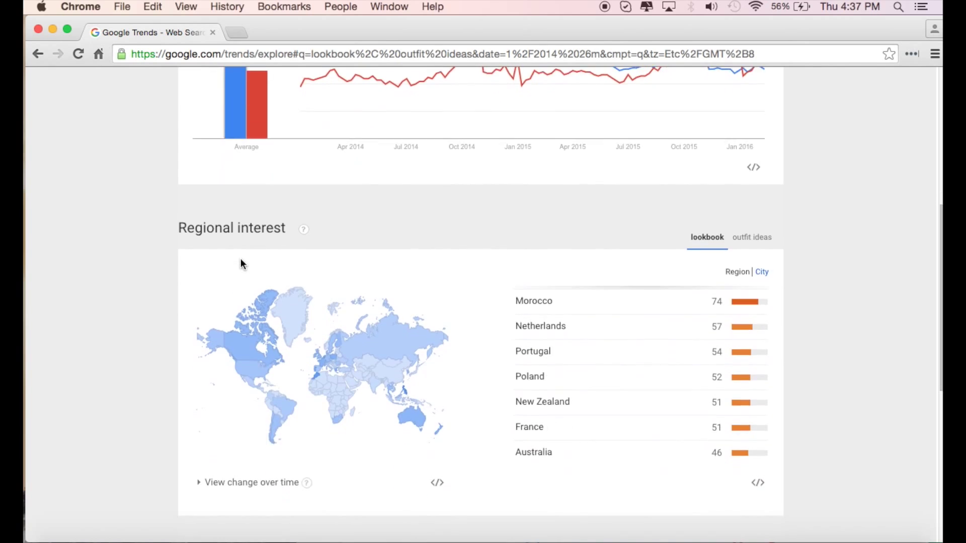
{"action": "left_click", "coordinate": [754, 227]}
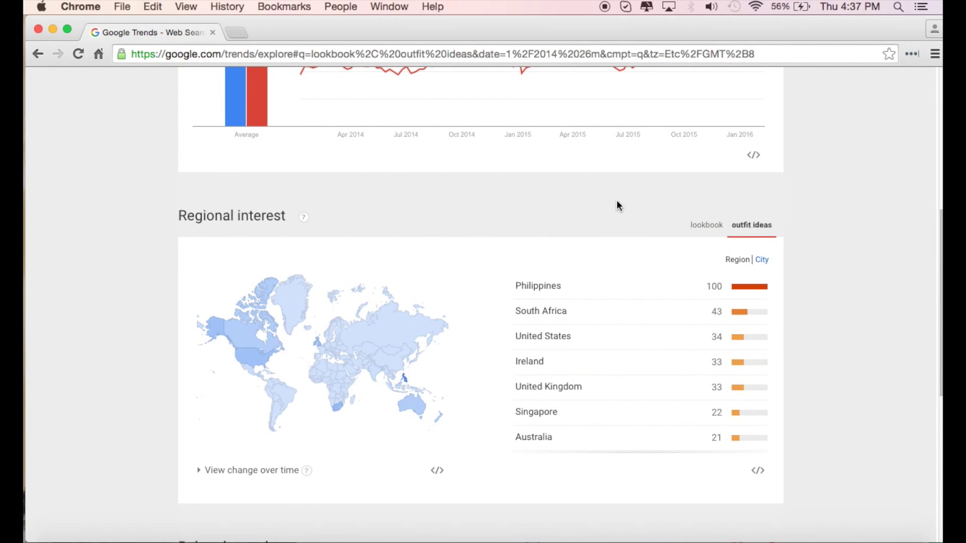
{"action": "scroll", "coordinate": [616, 201], "scroll_direction": "down", "scroll_amount": 3}
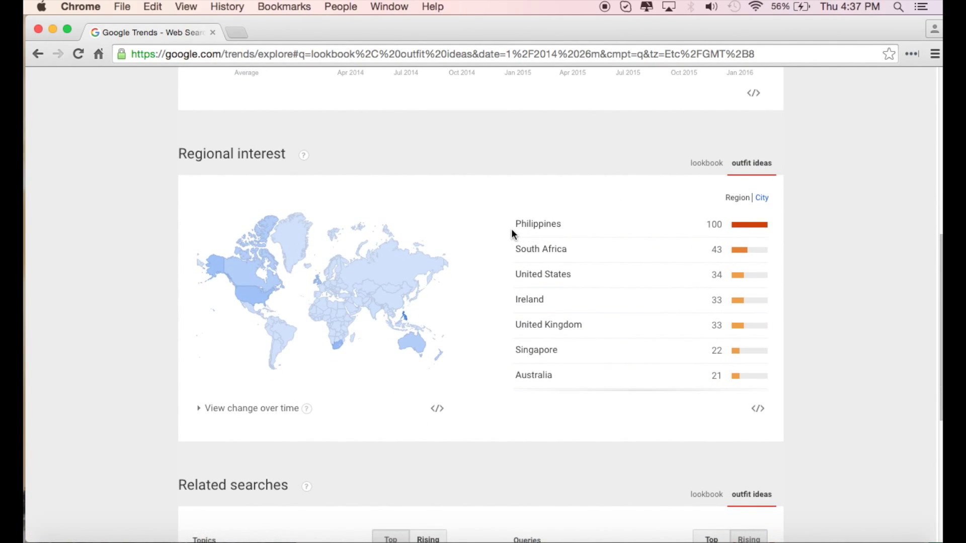
{"action": "scroll", "coordinate": [439, 271], "scroll_direction": "down", "scroll_amount": 13}
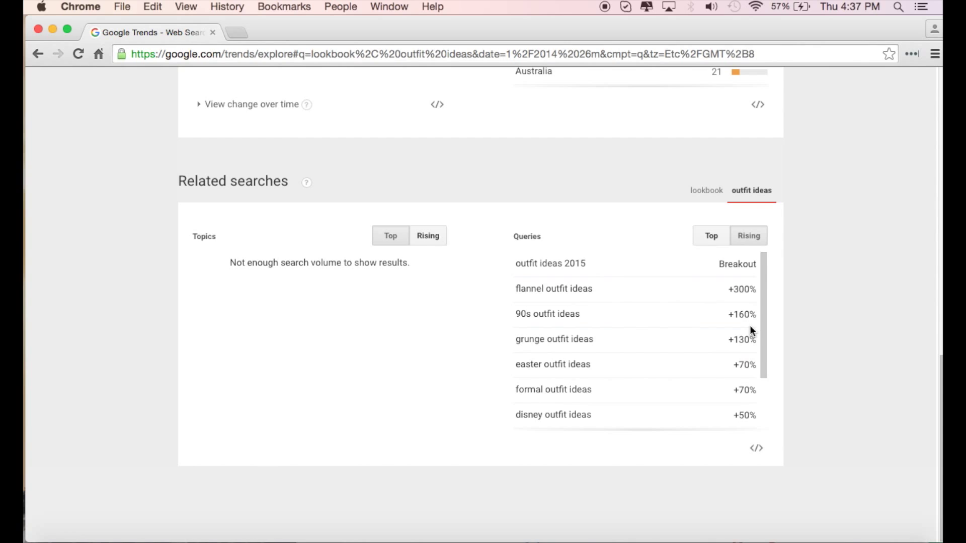
{"action": "scroll", "coordinate": [738, 321], "scroll_direction": "up", "scroll_amount": 15}
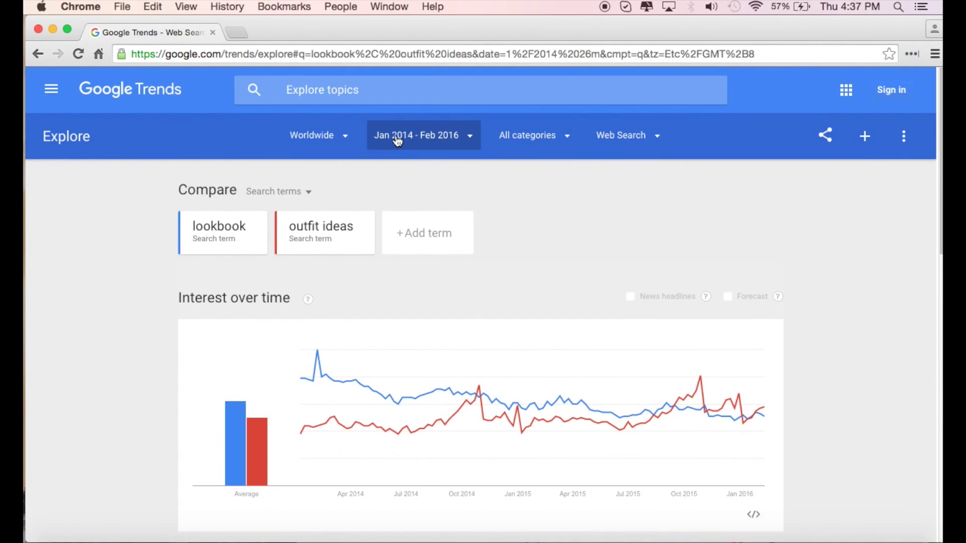
{"action": "left_click", "coordinate": [465, 145]}
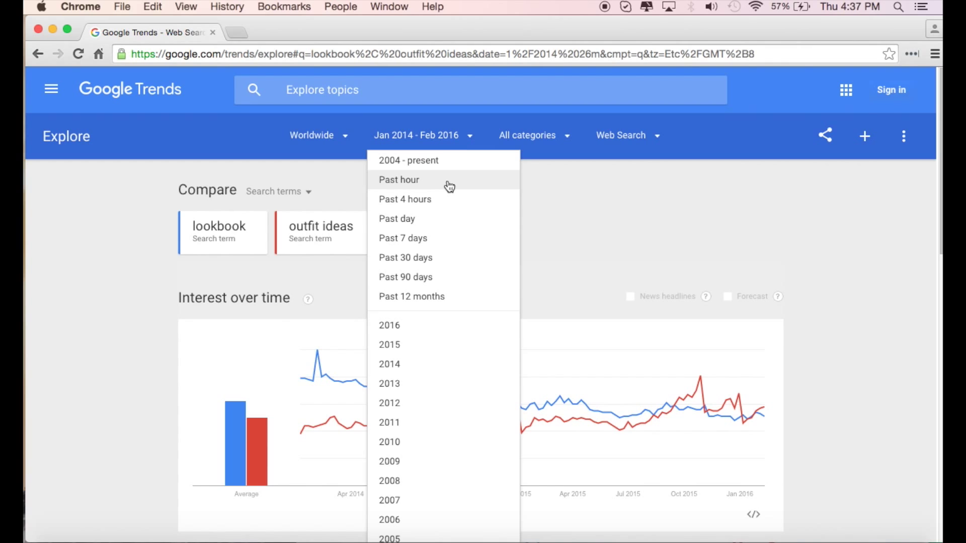
Step: Switch to Past 90 days and review outfit ideas' regional interest and related searches
{"action": "left_click", "coordinate": [420, 277]}
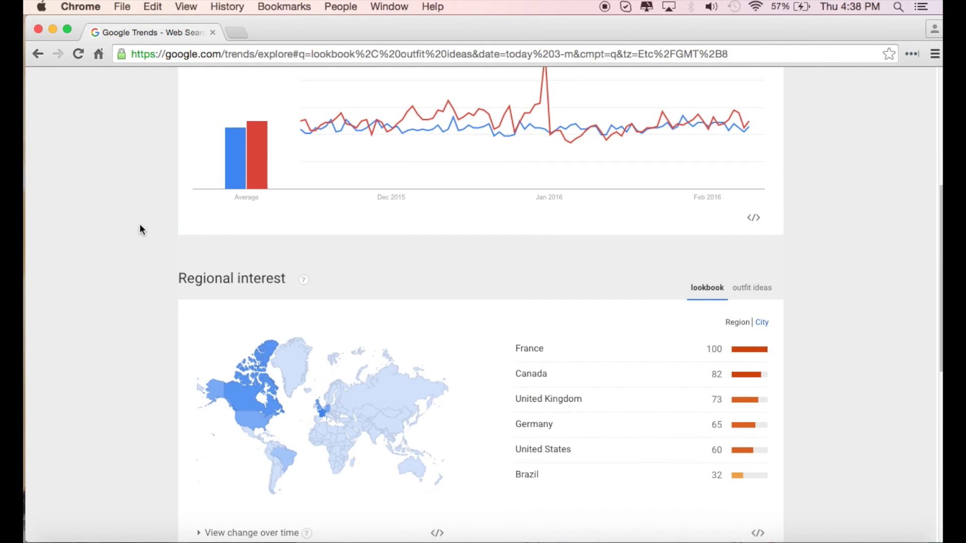
{"action": "scroll", "coordinate": [139, 229], "scroll_direction": "down", "scroll_amount": 3}
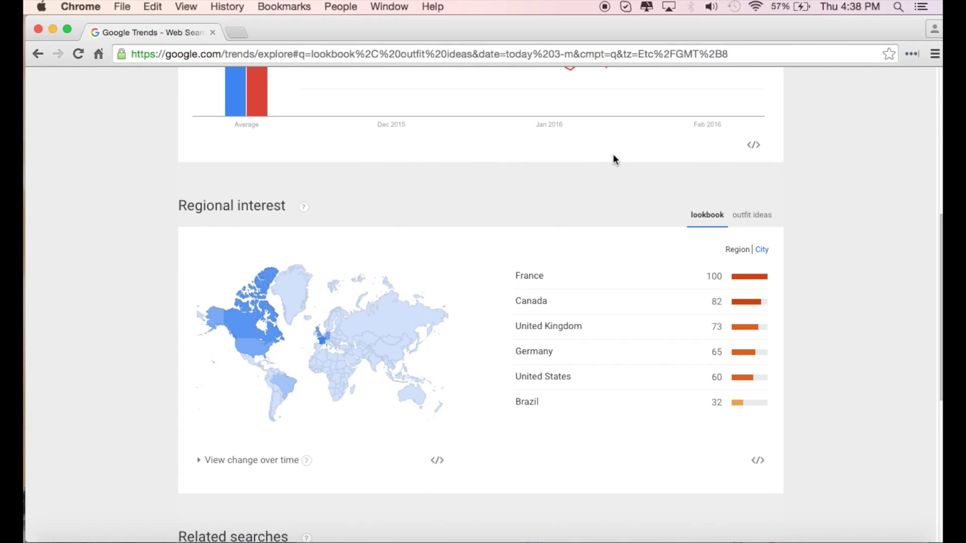
{"action": "scroll", "coordinate": [615, 204], "scroll_direction": "down", "scroll_amount": 2}
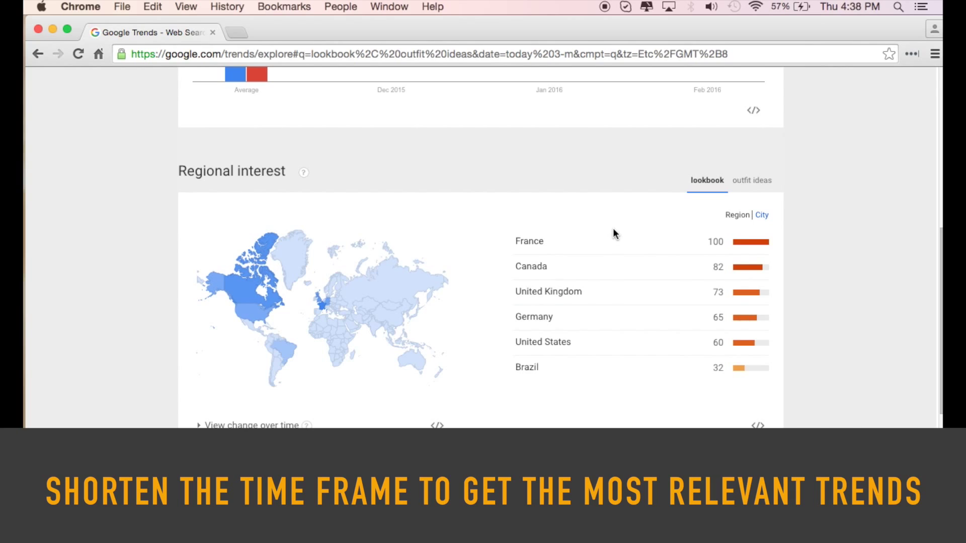
{"action": "left_click", "coordinate": [752, 181]}
{"action": "scroll", "coordinate": [617, 219], "scroll_direction": "down", "scroll_amount": 1}
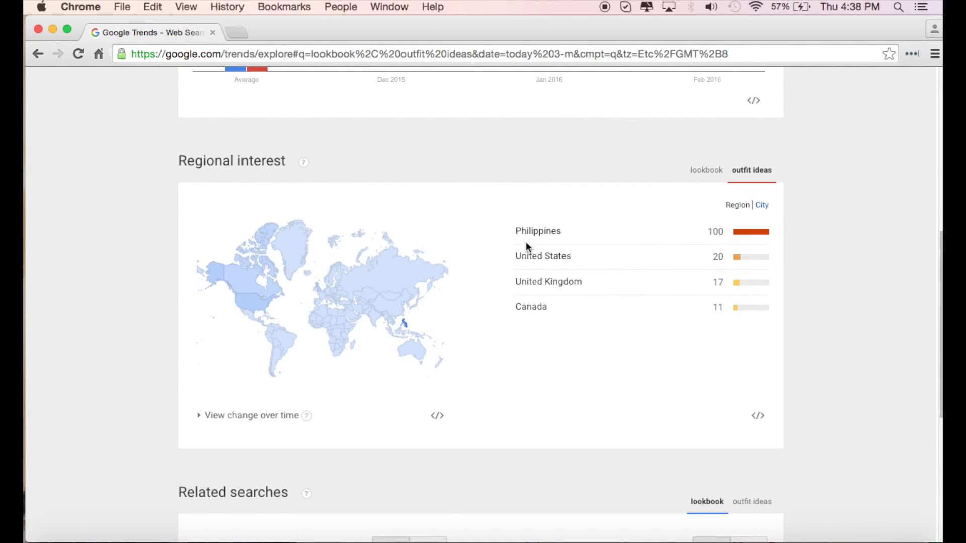
{"action": "scroll", "coordinate": [526, 242], "scroll_direction": "down", "scroll_amount": 6}
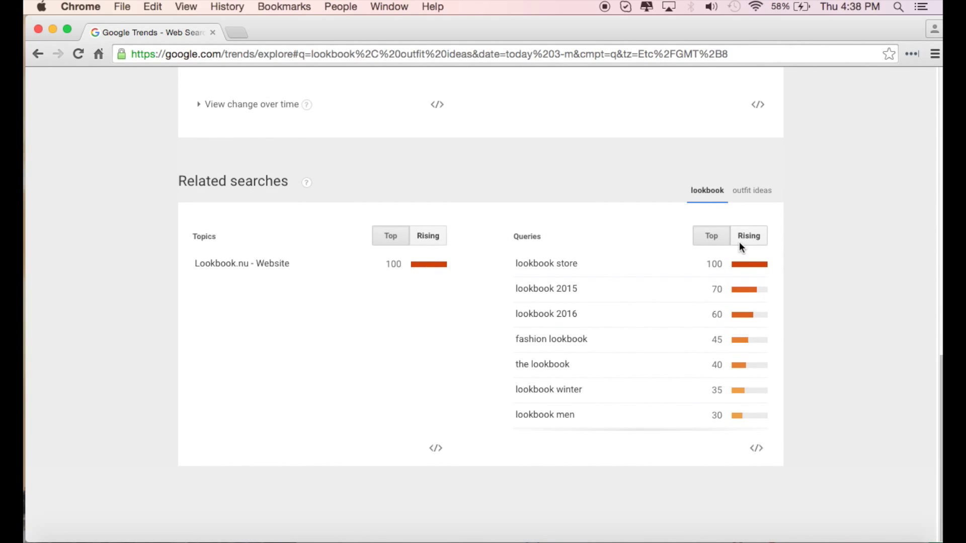
Step: Show past-90-day Rising queries for lookbook and outfit ideas, including Breakout christmas outfits
{"action": "left_click", "coordinate": [751, 236]}
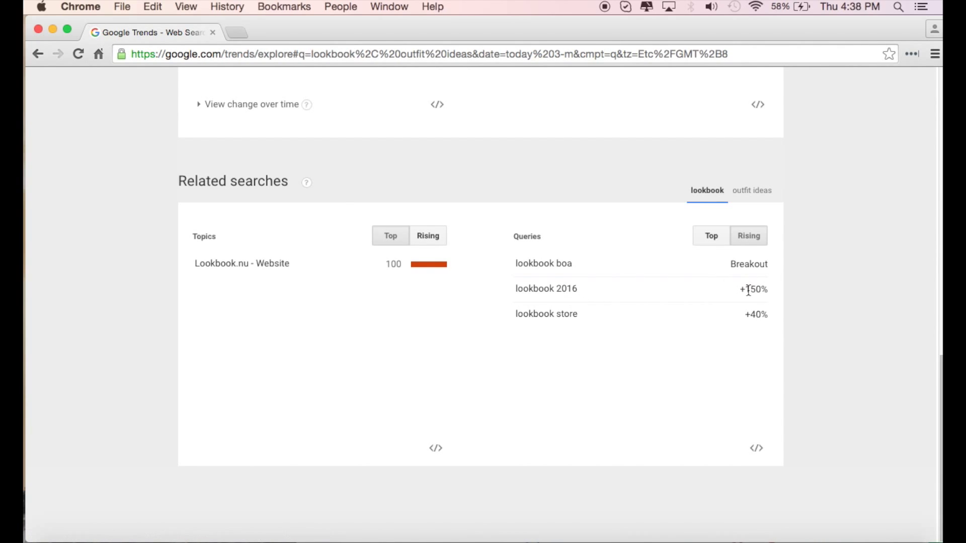
{"action": "left_click", "coordinate": [752, 190]}
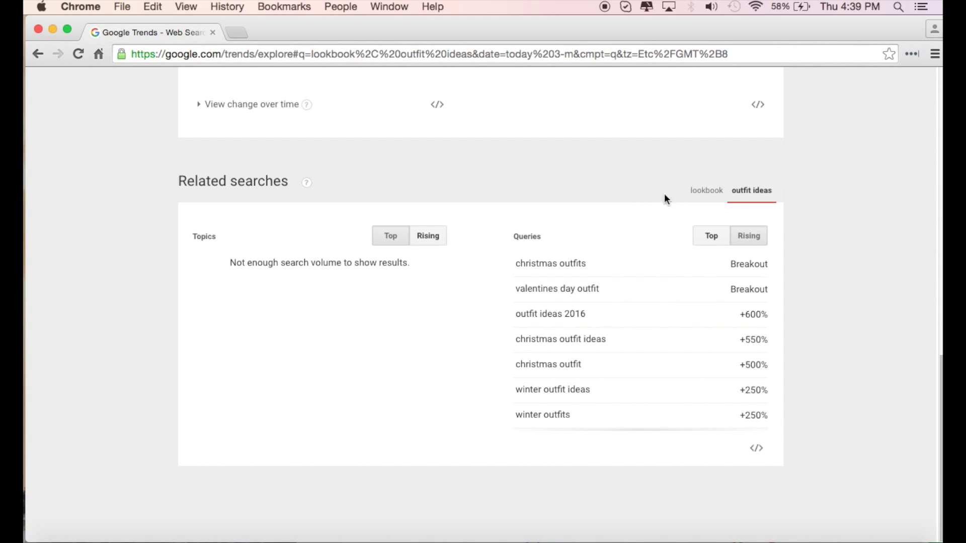
{"action": "left_click", "coordinate": [725, 239]}
{"action": "left_click", "coordinate": [737, 238]}
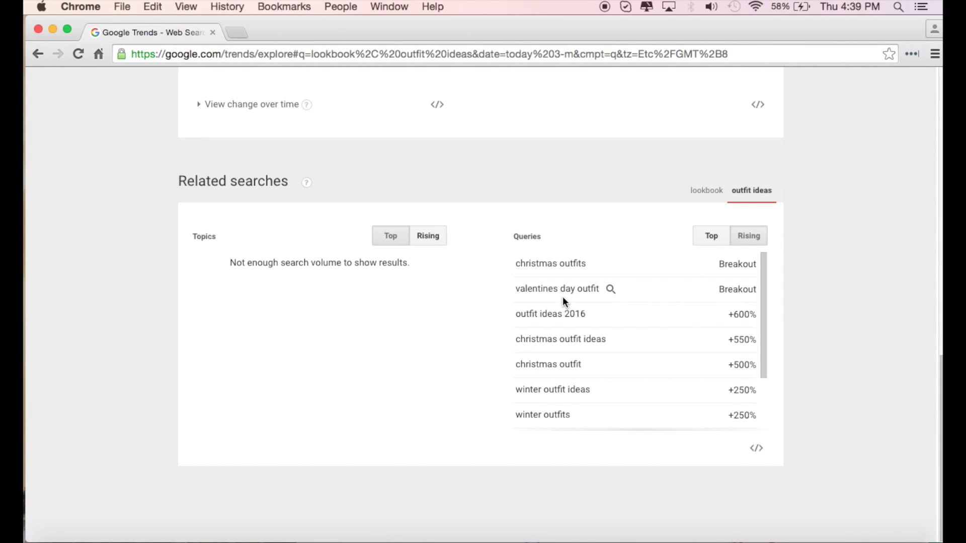
{"action": "scroll", "coordinate": [562, 298], "scroll_direction": "down", "scroll_amount": 2}
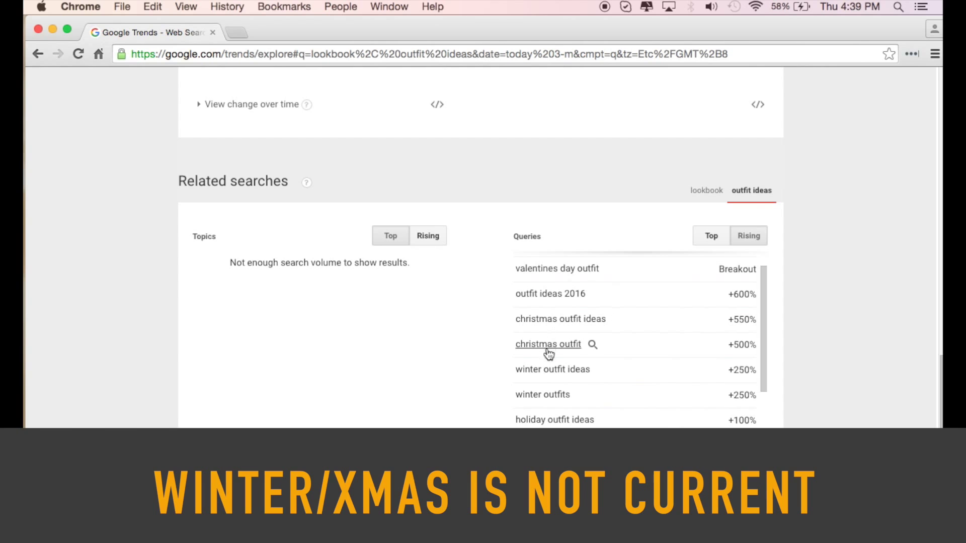
{"action": "scroll", "coordinate": [546, 352], "scroll_direction": "down", "scroll_amount": 2}
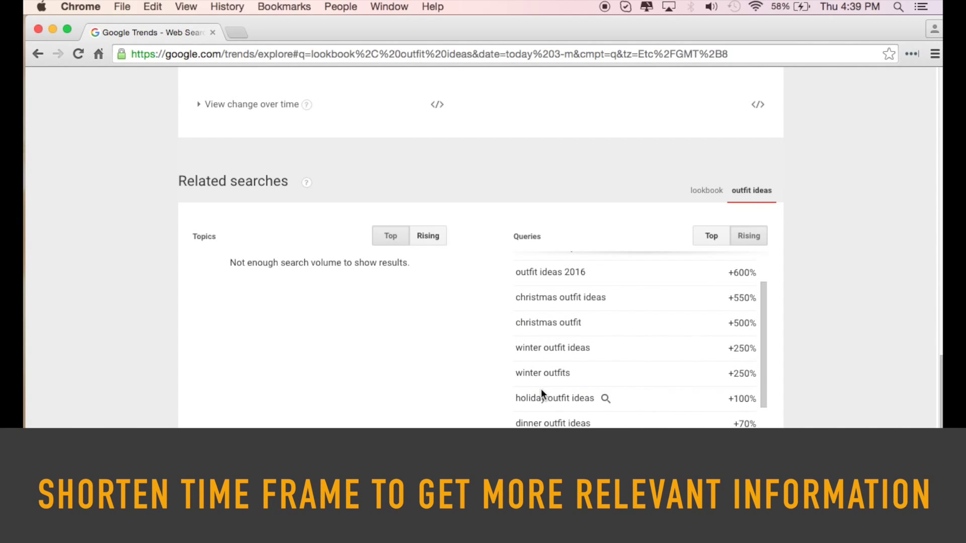
{"action": "scroll", "coordinate": [541, 388], "scroll_direction": "up", "scroll_amount": 8}
{"action": "scroll", "coordinate": [505, 406], "scroll_direction": "down", "scroll_amount": 5}
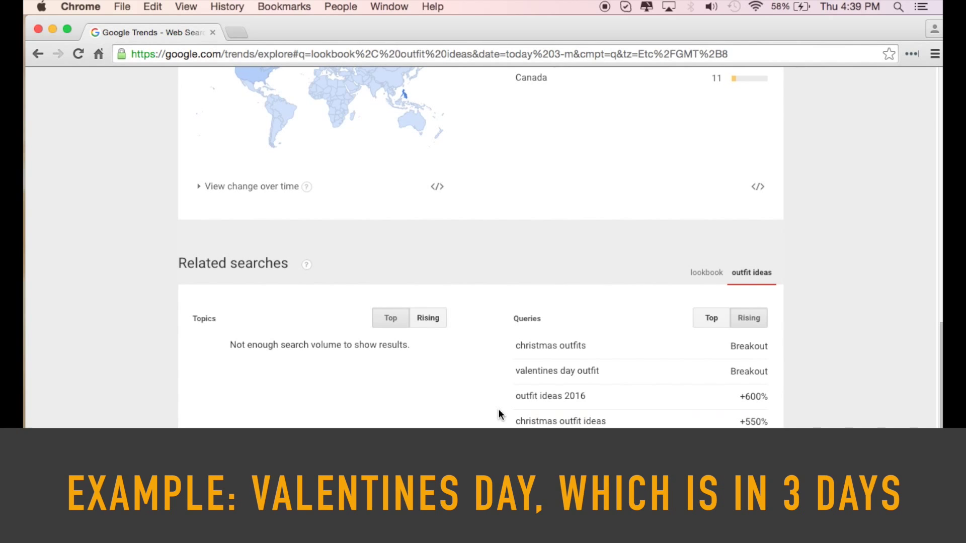
{"action": "scroll", "coordinate": [623, 269], "scroll_direction": "up", "scroll_amount": 1}
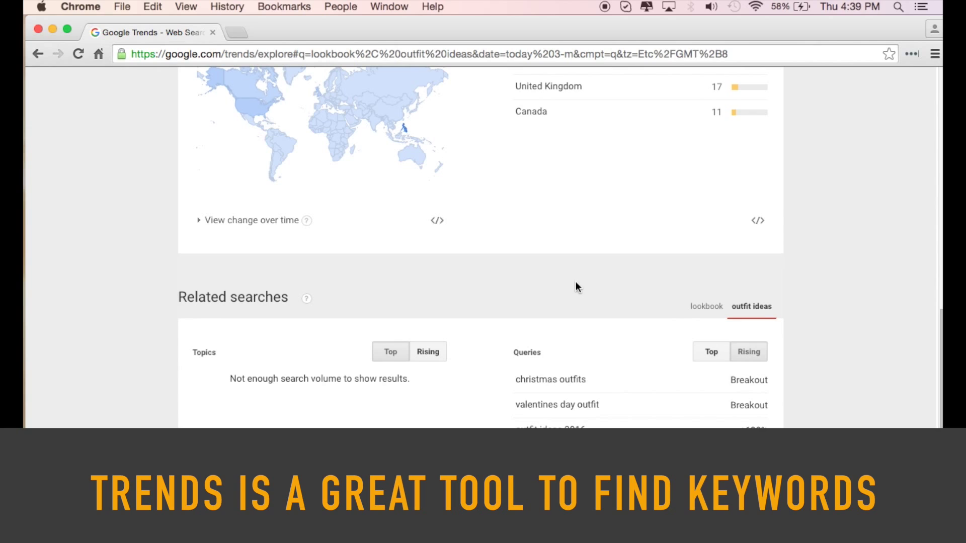
{"action": "scroll", "coordinate": [468, 315], "scroll_direction": "down", "scroll_amount": 2}
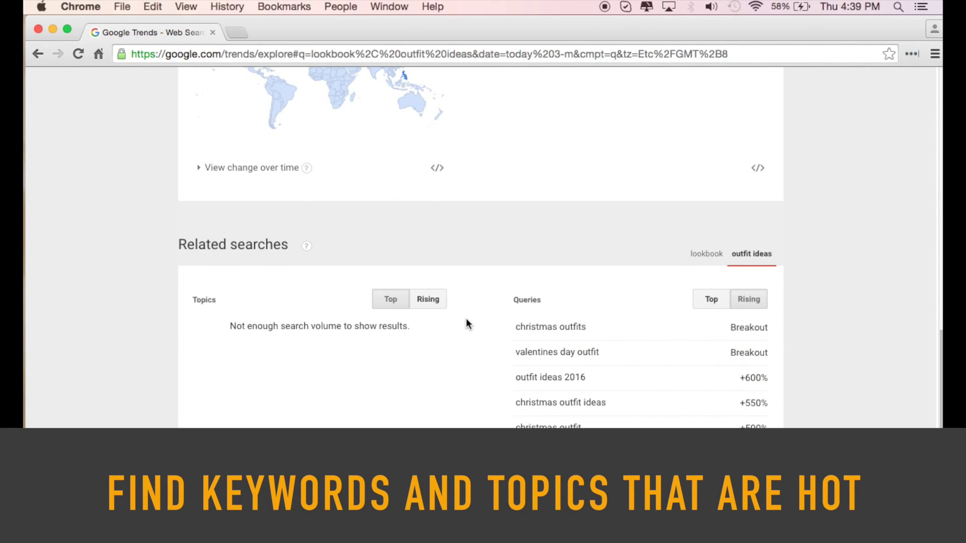
{"action": "scroll", "coordinate": [503, 341], "scroll_direction": "down", "scroll_amount": 1}
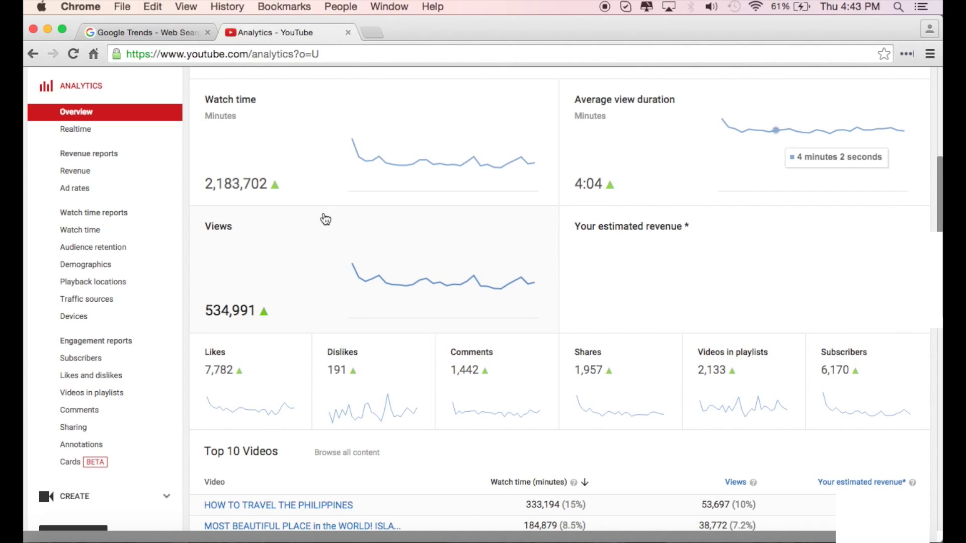
Step: Inspect the Analytics overview cards, including the 4:04 average view duration, up 14.93%
{"action": "mouse_move", "coordinate": [314, 226]}
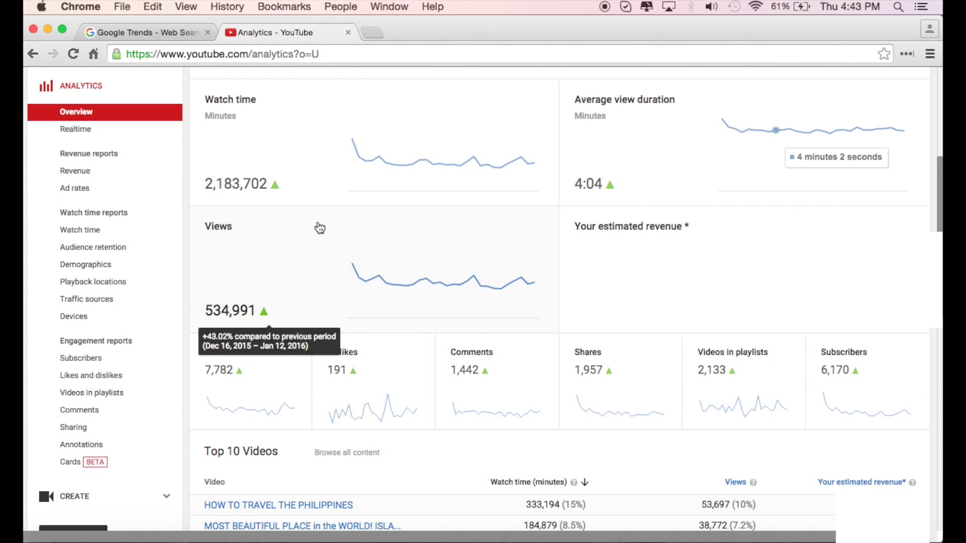
{"action": "mouse_move", "coordinate": [319, 194]}
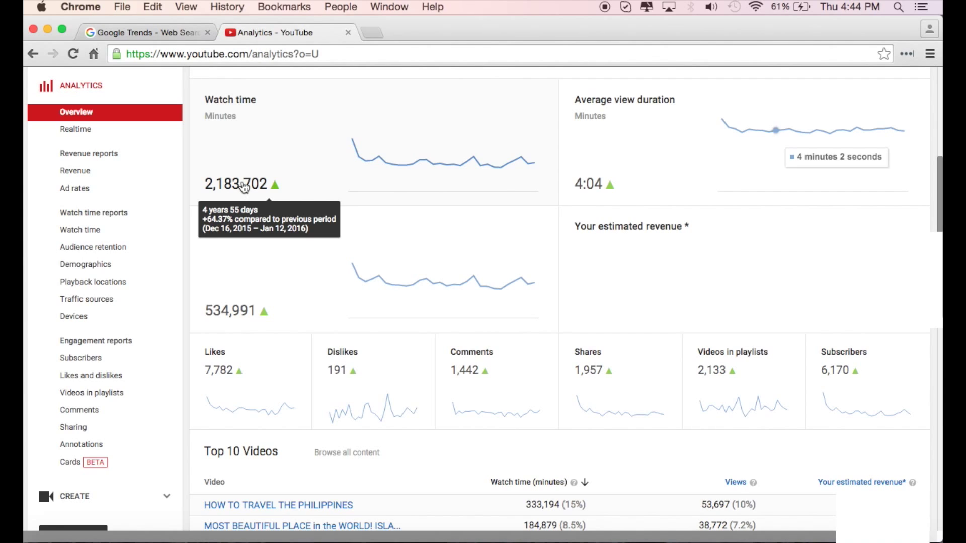
{"action": "mouse_move", "coordinate": [584, 186]}
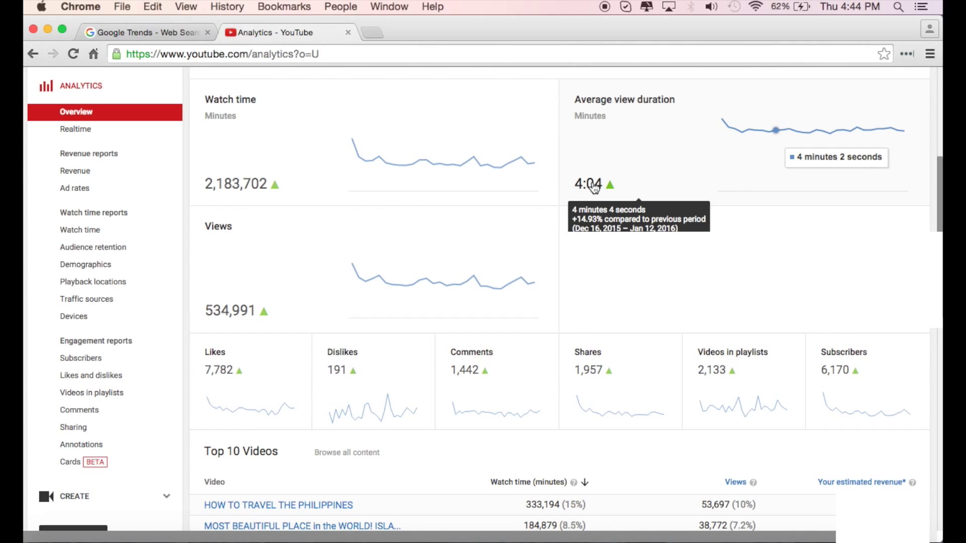
Step: Open the detailed audience retention report for one video: 4:27 average view duration, 33% viewed
{"action": "left_click", "coordinate": [355, 210]}
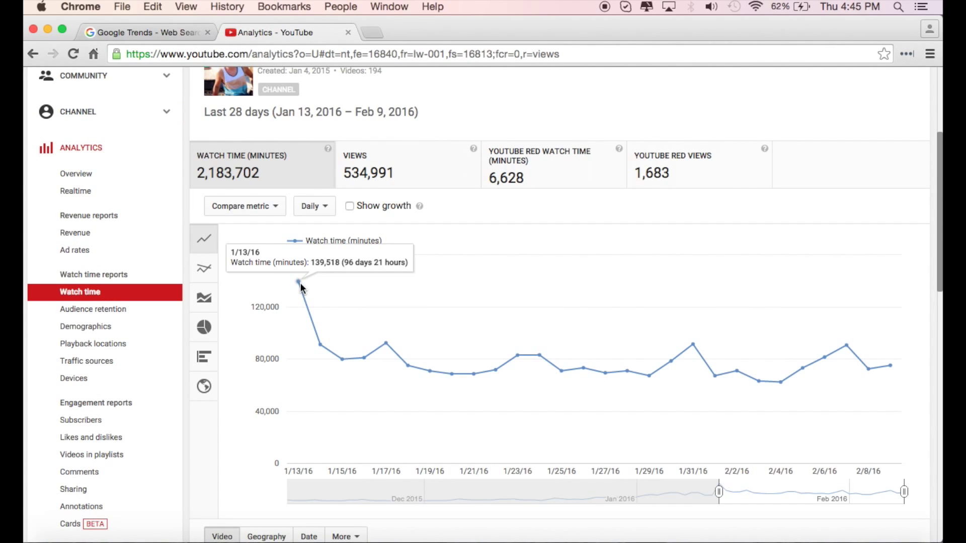
{"action": "mouse_move", "coordinate": [303, 281]}
{"action": "mouse_move", "coordinate": [318, 347]}
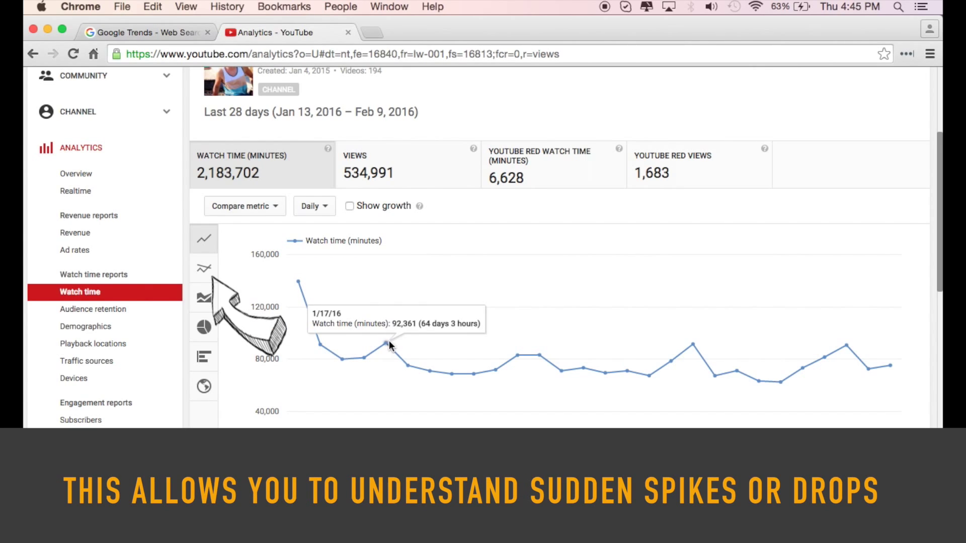
{"action": "mouse_move", "coordinate": [496, 366]}
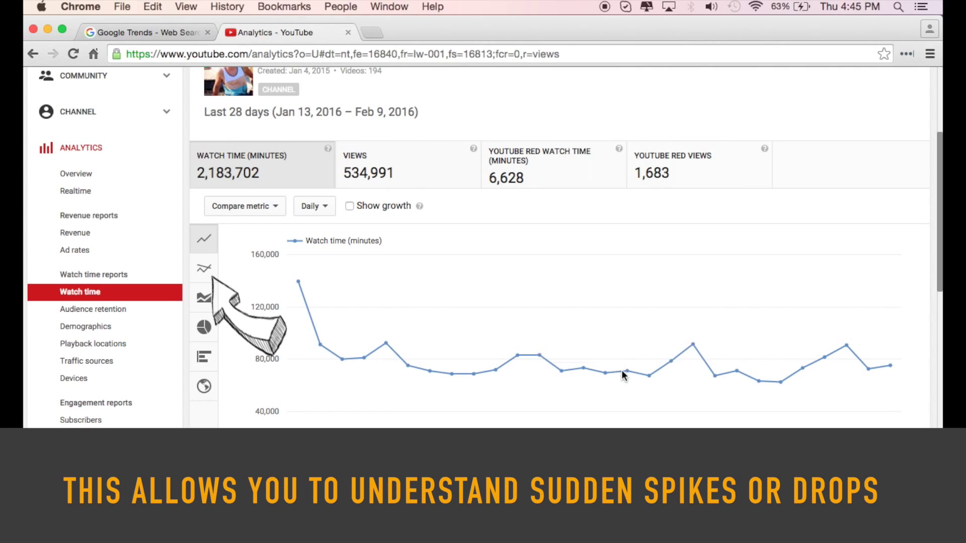
{"action": "mouse_move", "coordinate": [648, 373]}
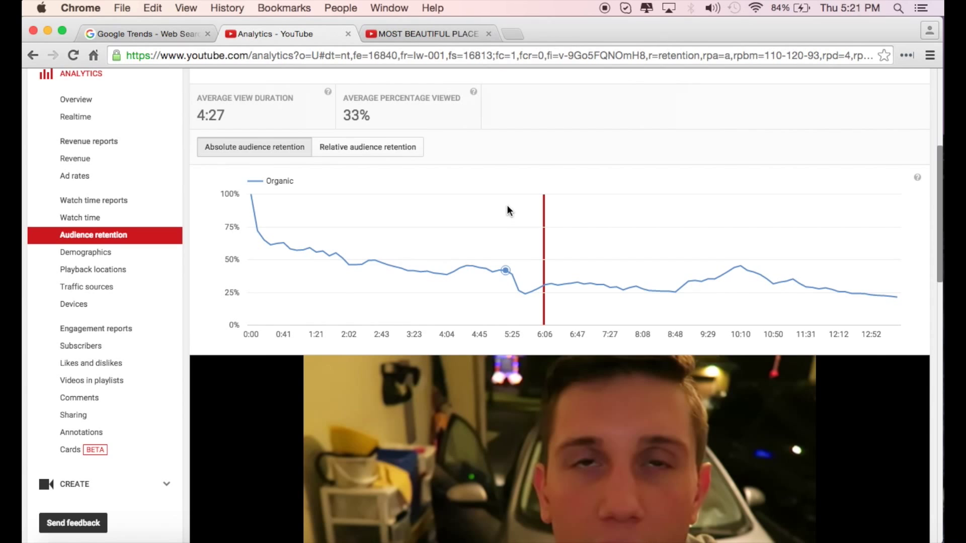
{"action": "left_click", "coordinate": [506, 271]}
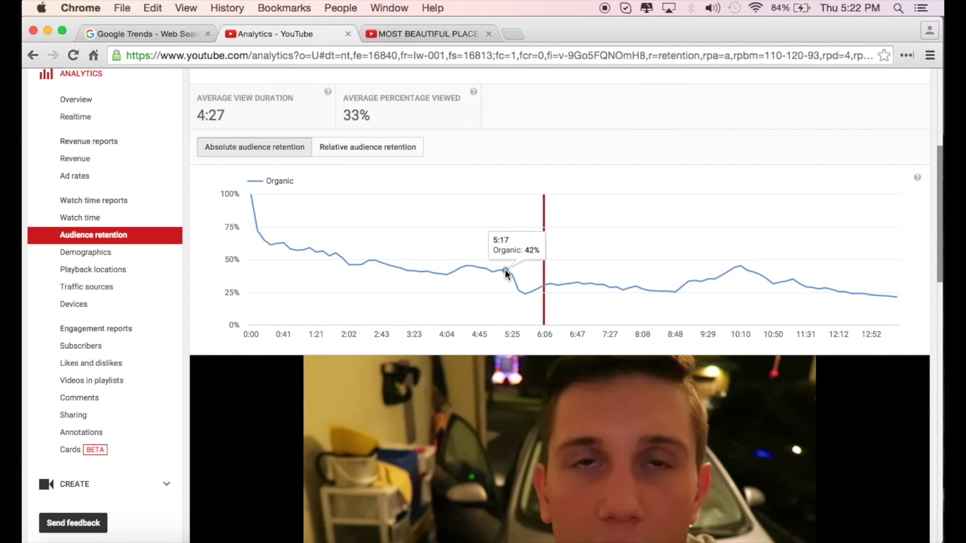
{"action": "scroll", "coordinate": [418, 284], "scroll_direction": "down", "scroll_amount": 5}
{"action": "scroll", "coordinate": [352, 280], "scroll_direction": "up", "scroll_amount": 3}
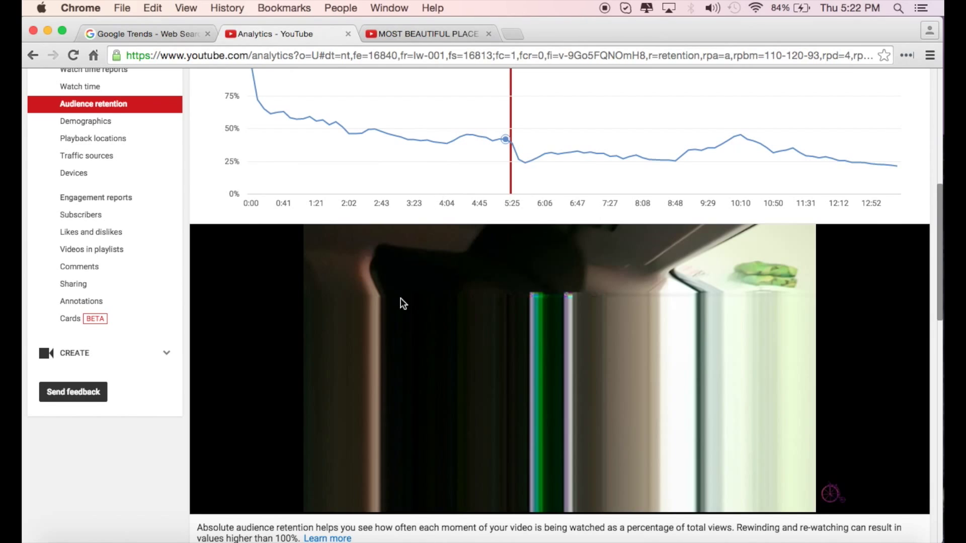
{"action": "mouse_move", "coordinate": [519, 161]}
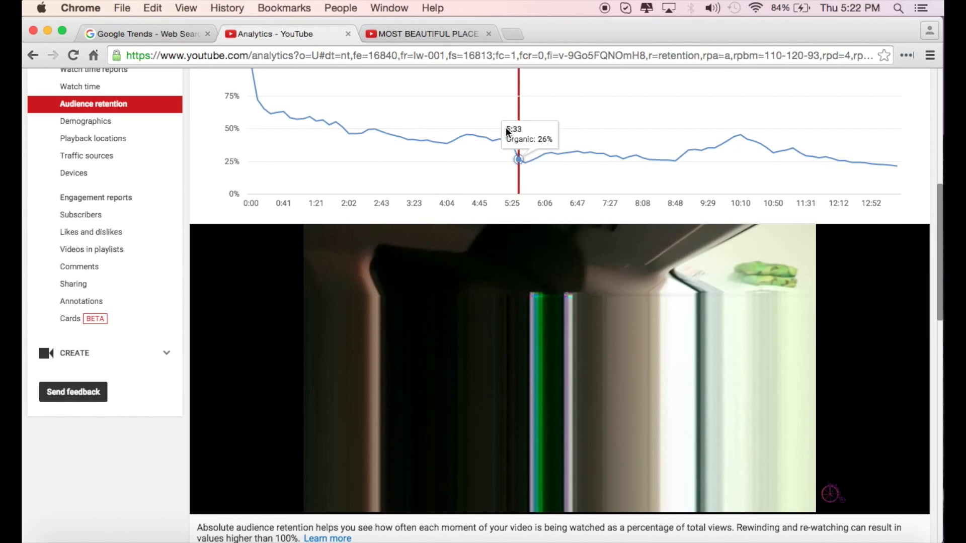
{"action": "left_click", "coordinate": [536, 161]}
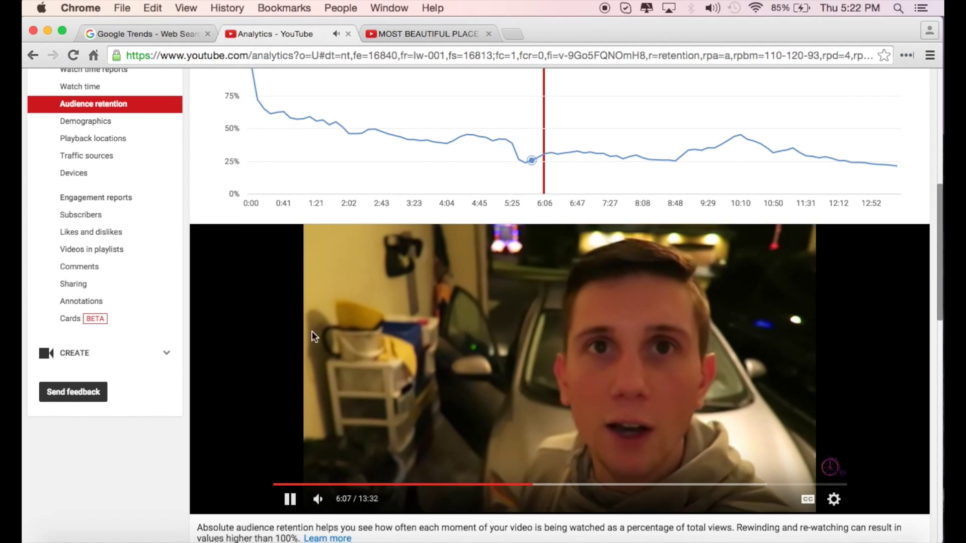
{"action": "left_click", "coordinate": [342, 259]}
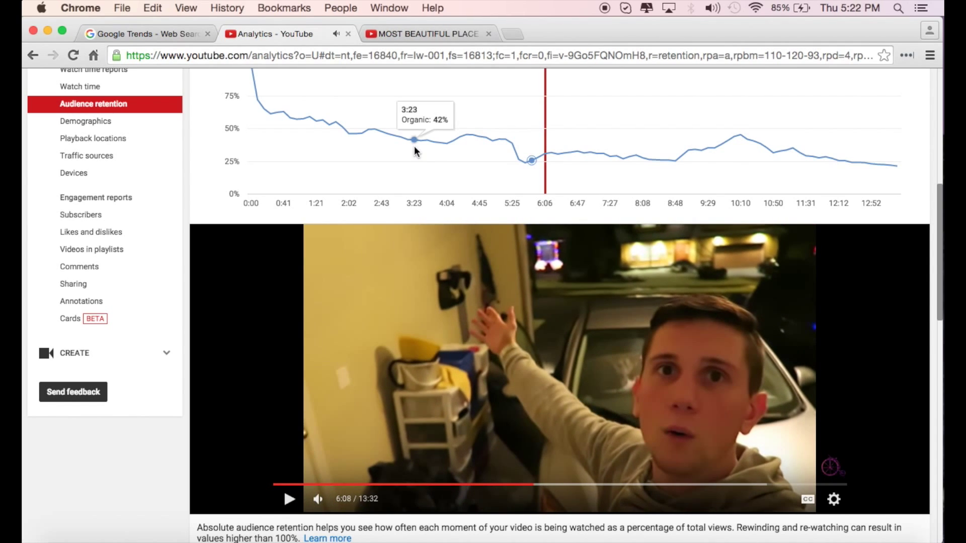
{"action": "scroll", "coordinate": [414, 146], "scroll_direction": "up", "scroll_amount": 3}
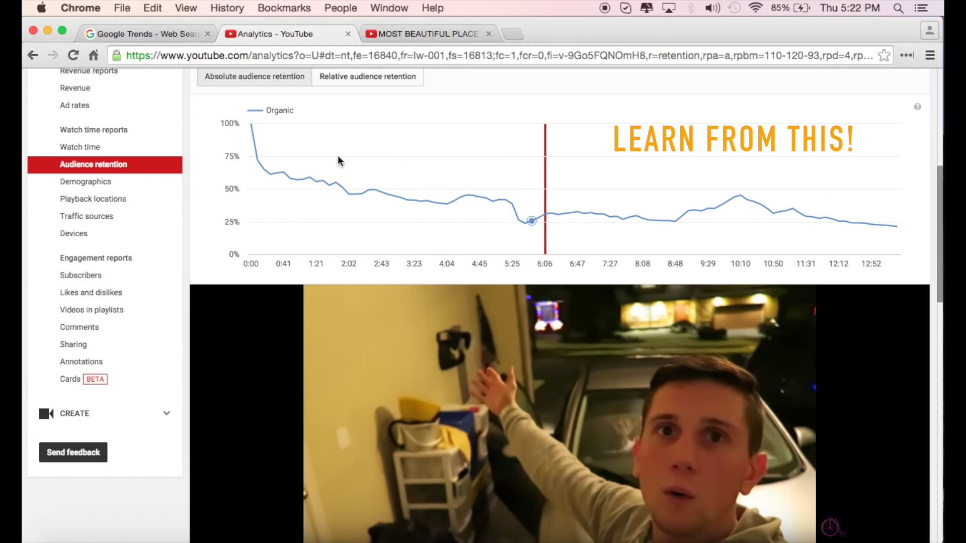
{"action": "mouse_move", "coordinate": [250, 130]}
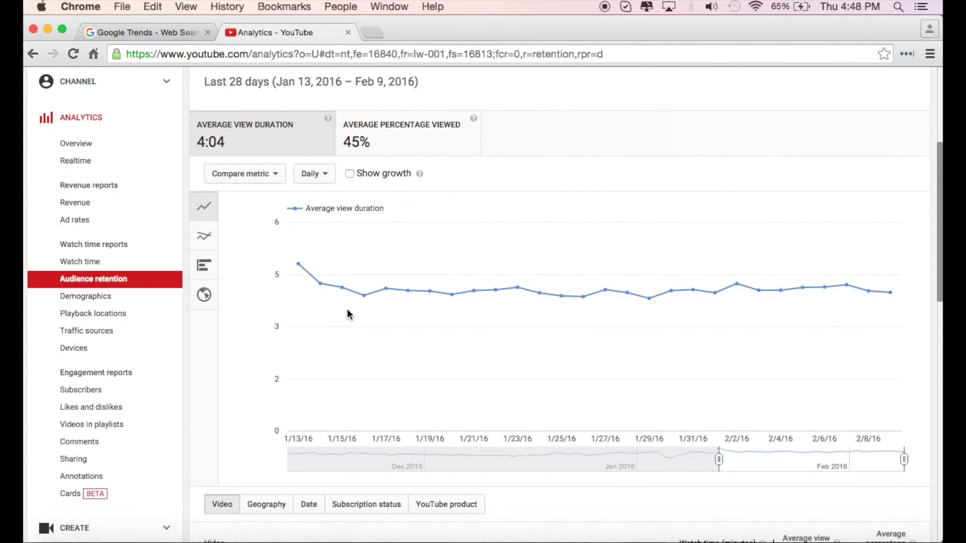
{"action": "scroll", "coordinate": [347, 309], "scroll_direction": "down", "scroll_amount": 5}
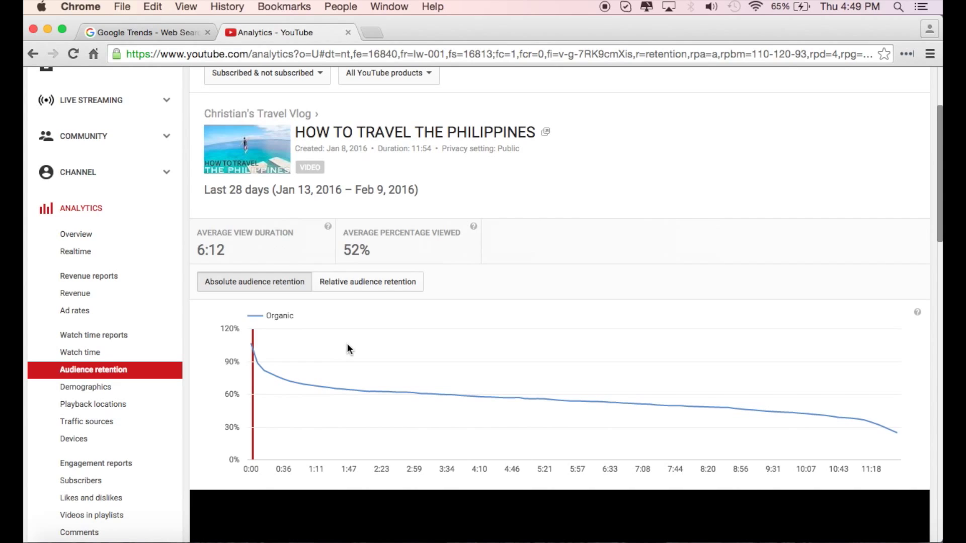
Step: Switch the chart to relative audience retention, compared with similar-length videos
{"action": "left_click", "coordinate": [363, 291]}
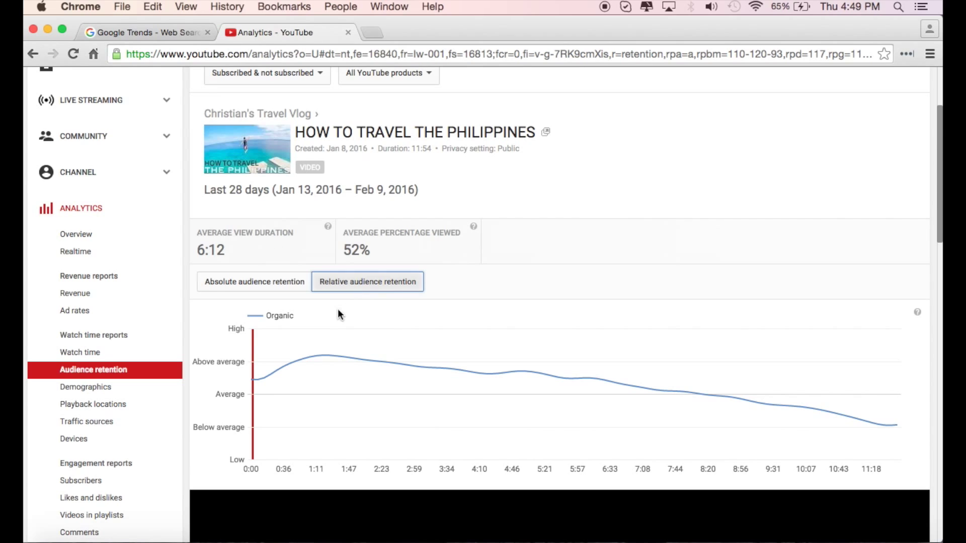
{"action": "scroll", "coordinate": [336, 304], "scroll_direction": "down", "scroll_amount": 1}
{"action": "mouse_move", "coordinate": [247, 344]}
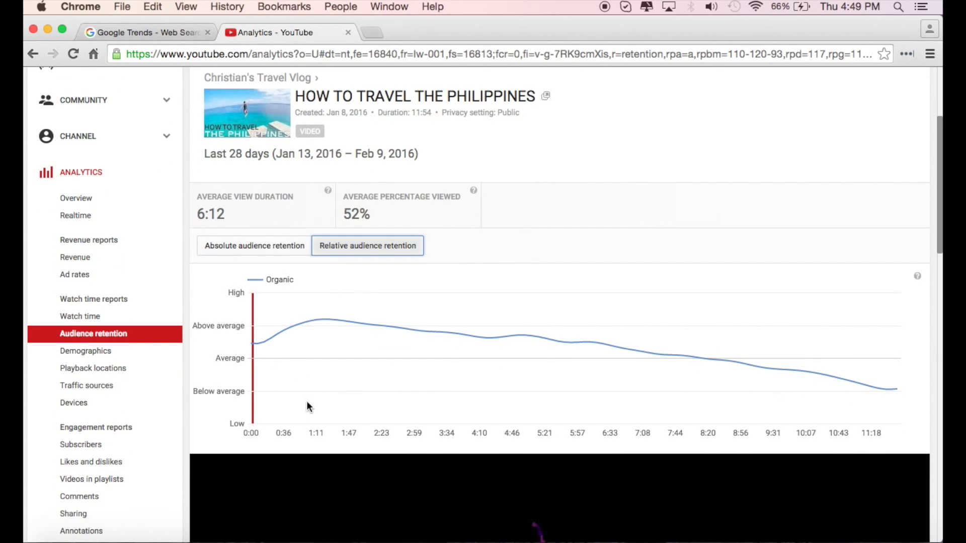
{"action": "mouse_move", "coordinate": [311, 321]}
{"action": "scroll", "coordinate": [687, 373], "scroll_direction": "down", "scroll_amount": 5}
{"action": "scroll", "coordinate": [562, 333], "scroll_direction": "down", "scroll_amount": 4}
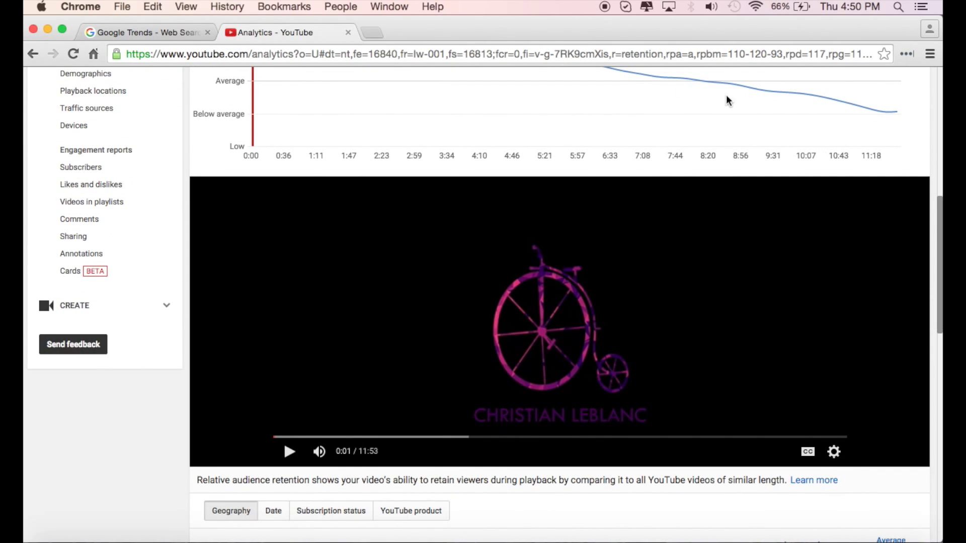
Step: Cue the video player to the 8:20 sunset scene, around 8:26
{"action": "left_click", "coordinate": [708, 80]}
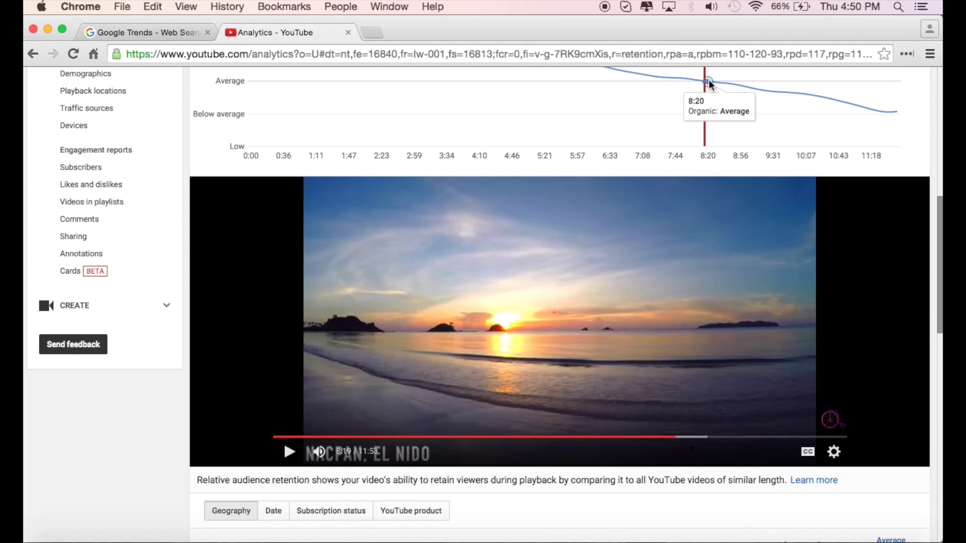
{"action": "left_click", "coordinate": [288, 451]}
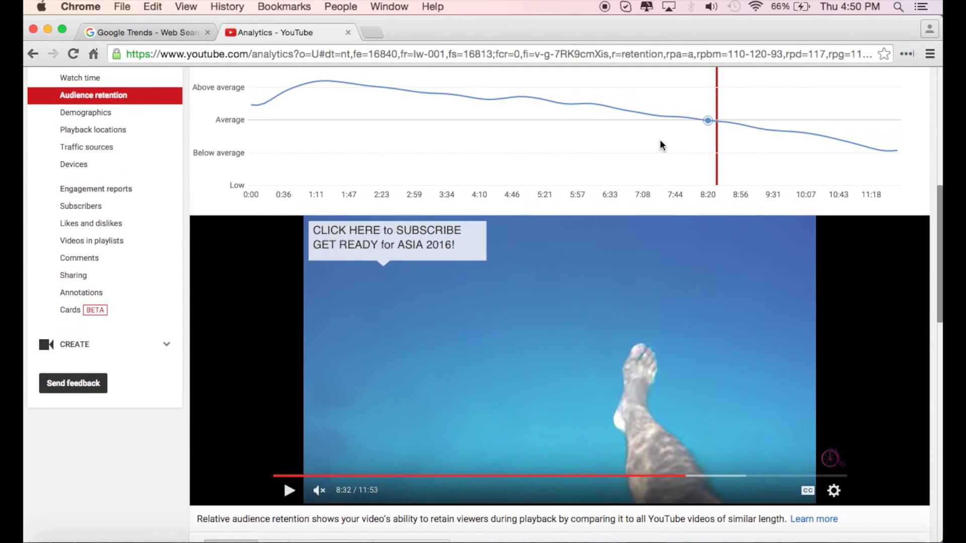
{"action": "scroll", "coordinate": [660, 140], "scroll_direction": "up", "scroll_amount": 2}
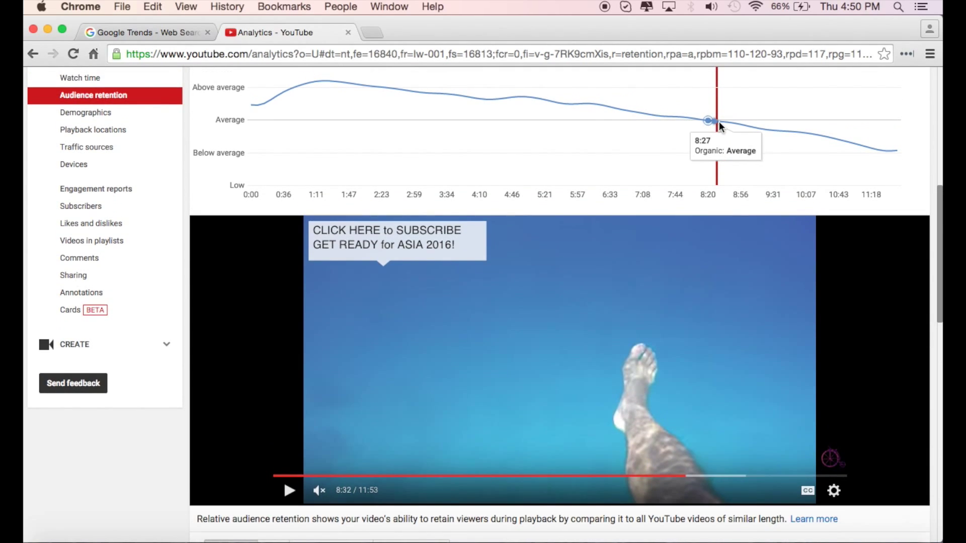
{"action": "left_click", "coordinate": [719, 122]}
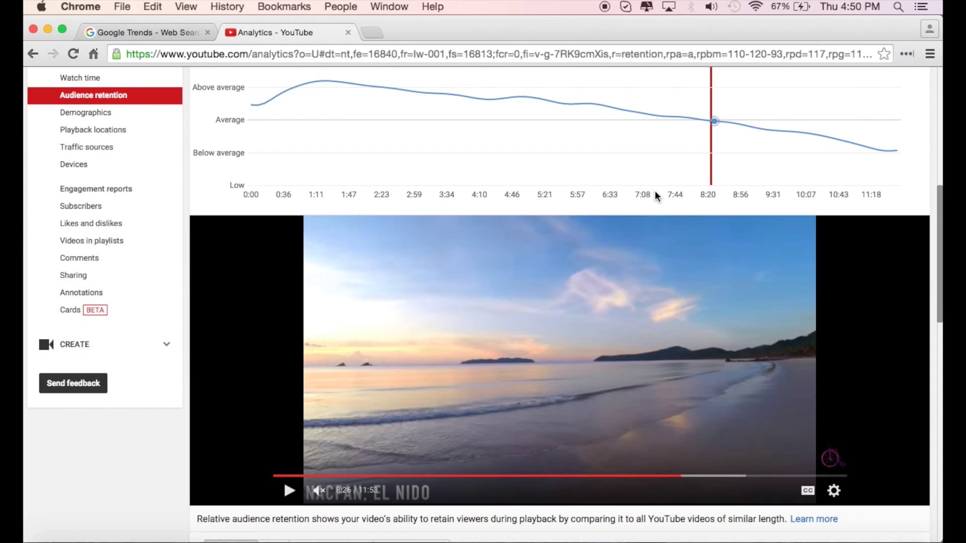
{"action": "mouse_move", "coordinate": [713, 122]}
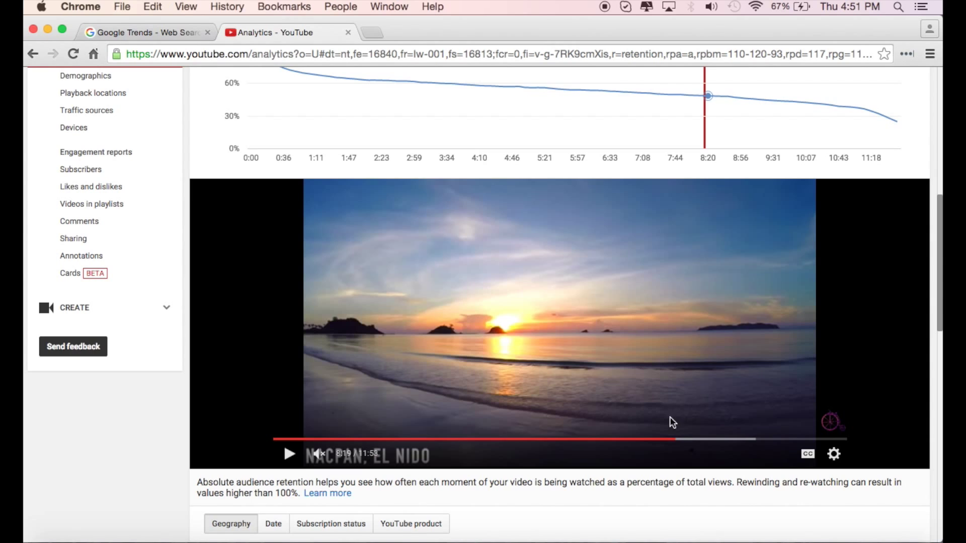
Step: Skim the Philippines video forward from 8:19 and pause it at 9:32
{"action": "scroll", "coordinate": [695, 134], "scroll_direction": "up", "scroll_amount": 3}
{"action": "mouse_move", "coordinate": [706, 166]}
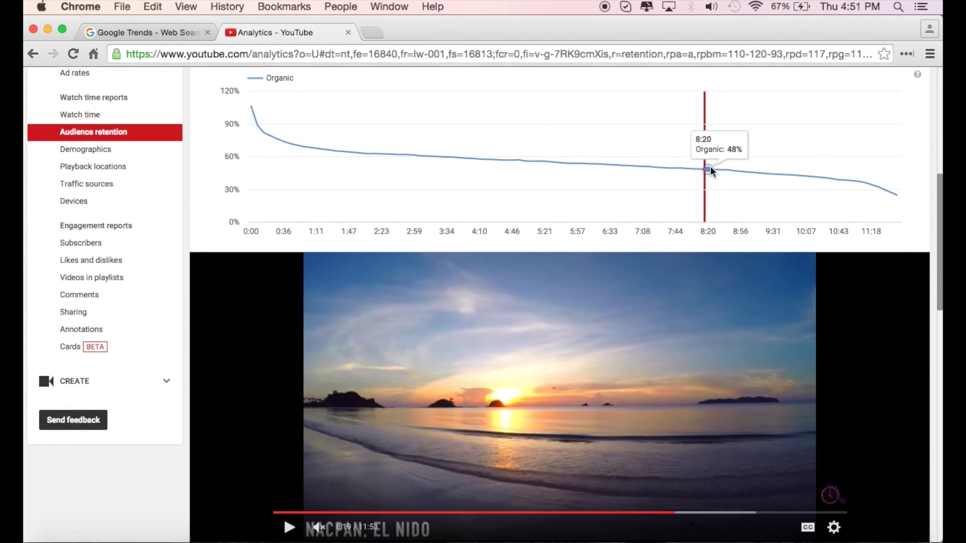
{"action": "scroll", "coordinate": [706, 167], "scroll_direction": "up", "scroll_amount": 1}
{"action": "scroll", "coordinate": [712, 180], "scroll_direction": "down", "scroll_amount": 3}
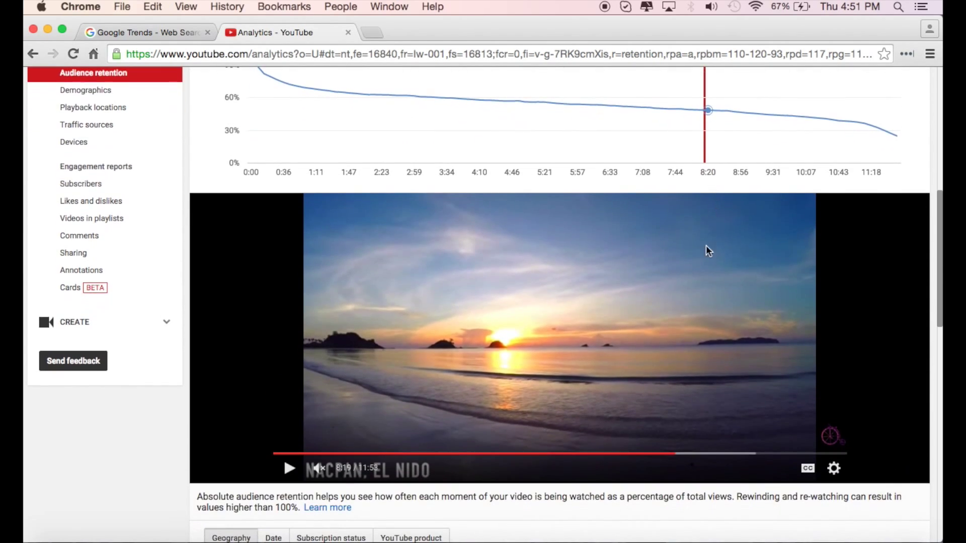
{"action": "left_click_drag", "start_coordinate": [676, 455], "coordinate": [689, 457]}
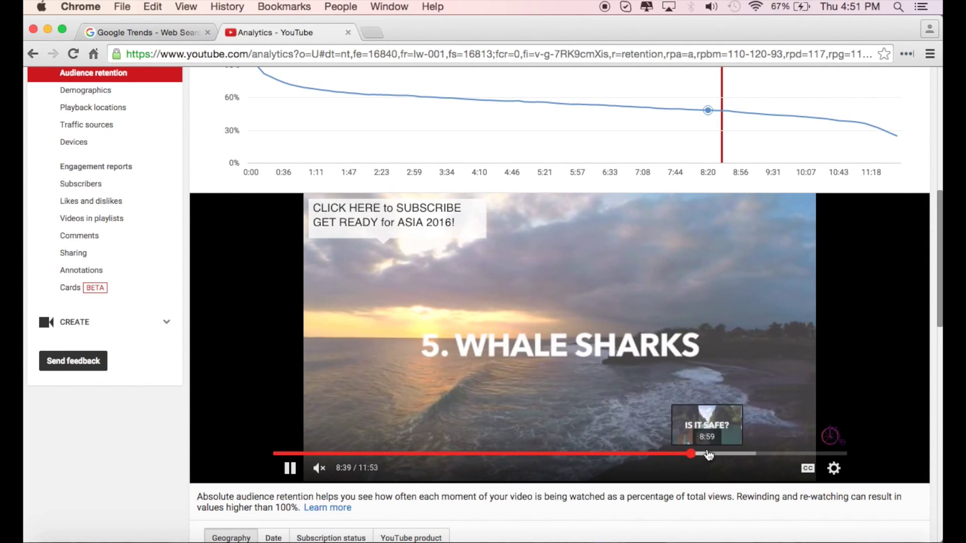
{"action": "left_click_drag", "start_coordinate": [694, 455], "coordinate": [734, 456]}
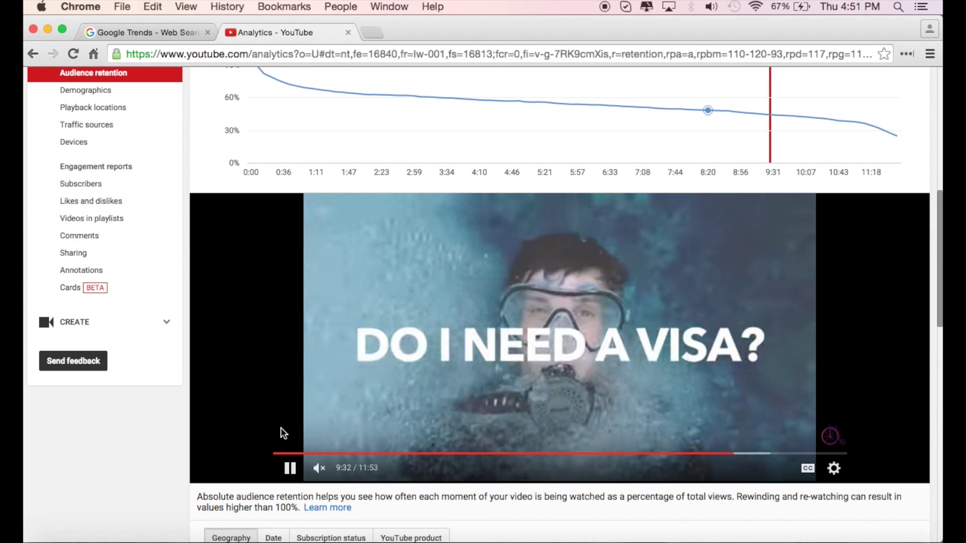
{"action": "left_click", "coordinate": [289, 467]}
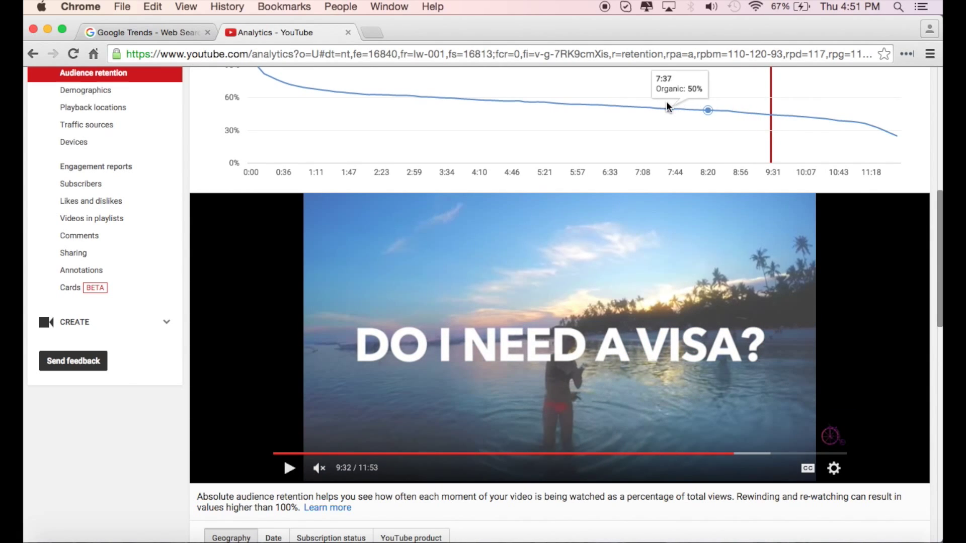
{"action": "scroll", "coordinate": [666, 101], "scroll_direction": "up", "scroll_amount": 1}
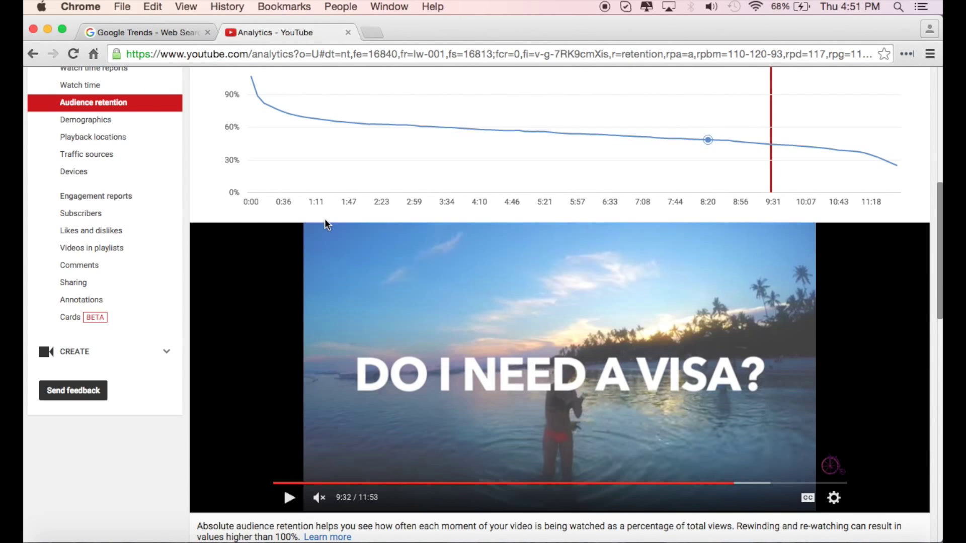
{"action": "scroll", "coordinate": [325, 221], "scroll_direction": "up", "scroll_amount": 2}
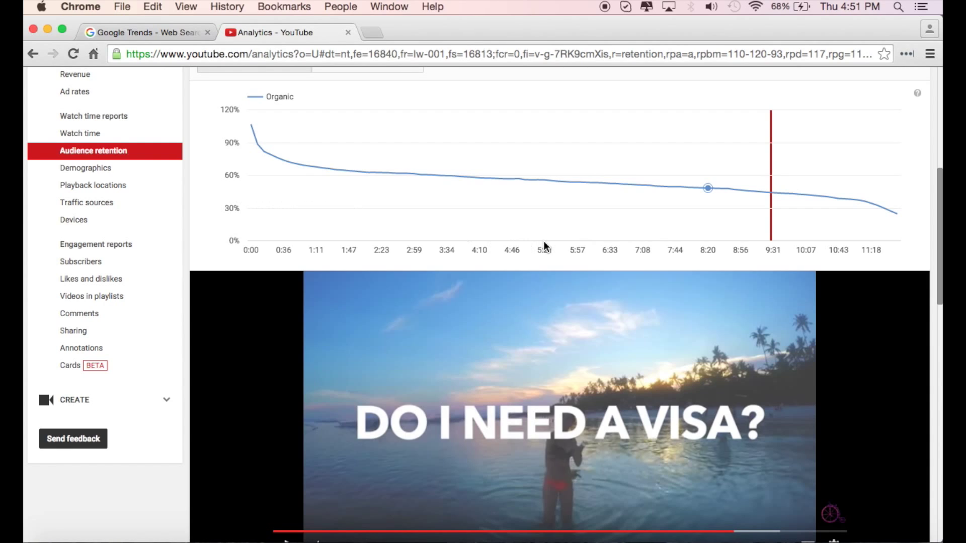
{"action": "scroll", "coordinate": [545, 240], "scroll_direction": "down", "scroll_amount": 3}
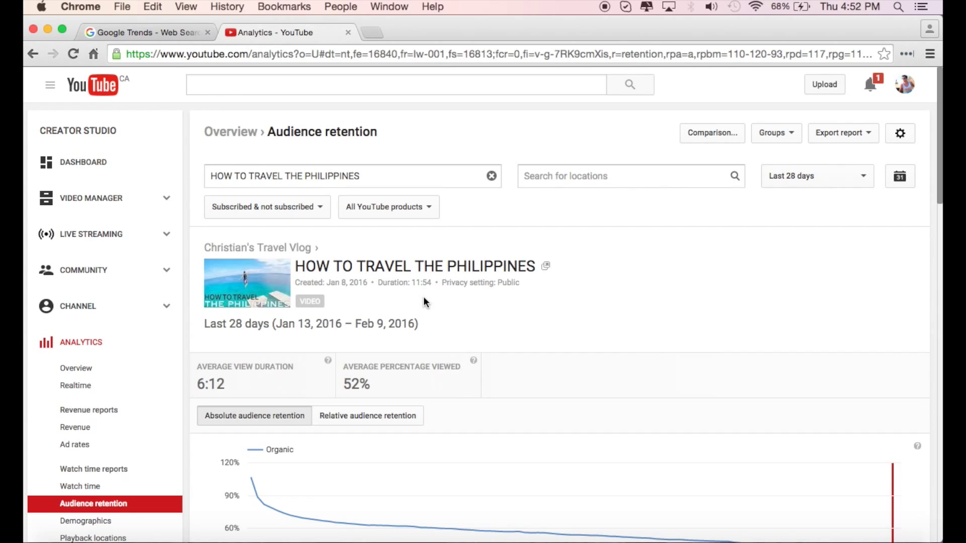
{"action": "scroll", "coordinate": [424, 302], "scroll_direction": "down", "scroll_amount": 15}
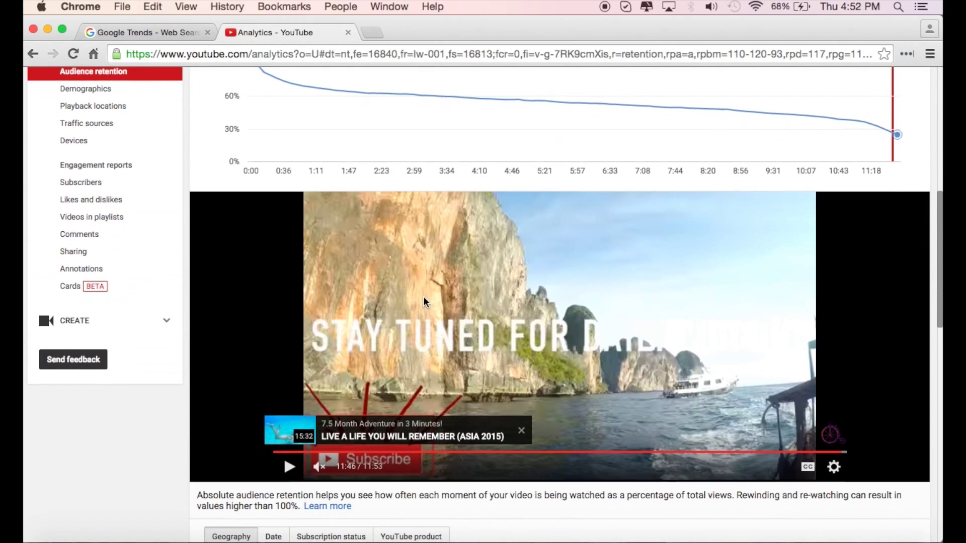
{"action": "scroll", "coordinate": [423, 298], "scroll_direction": "up", "scroll_amount": 3}
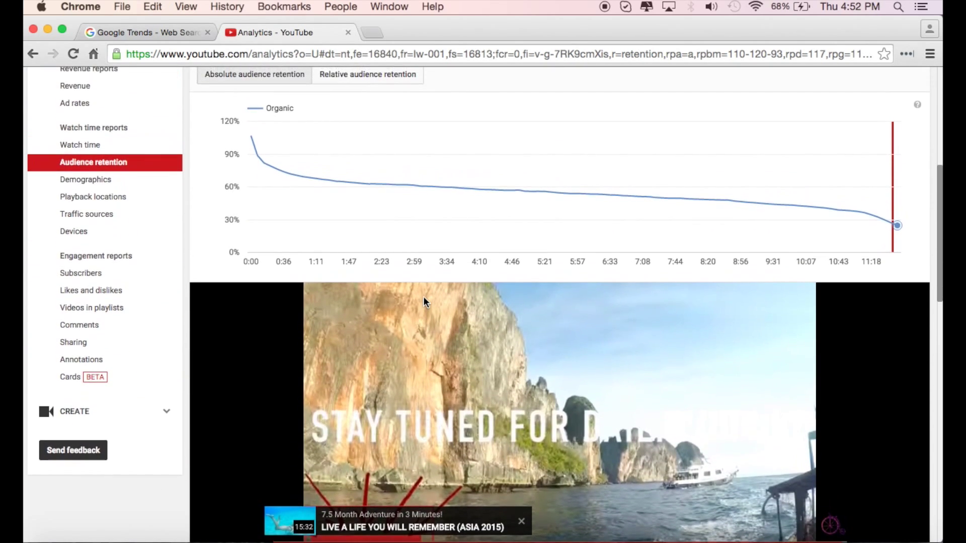
{"action": "scroll", "coordinate": [423, 297], "scroll_direction": "up", "scroll_amount": 12}
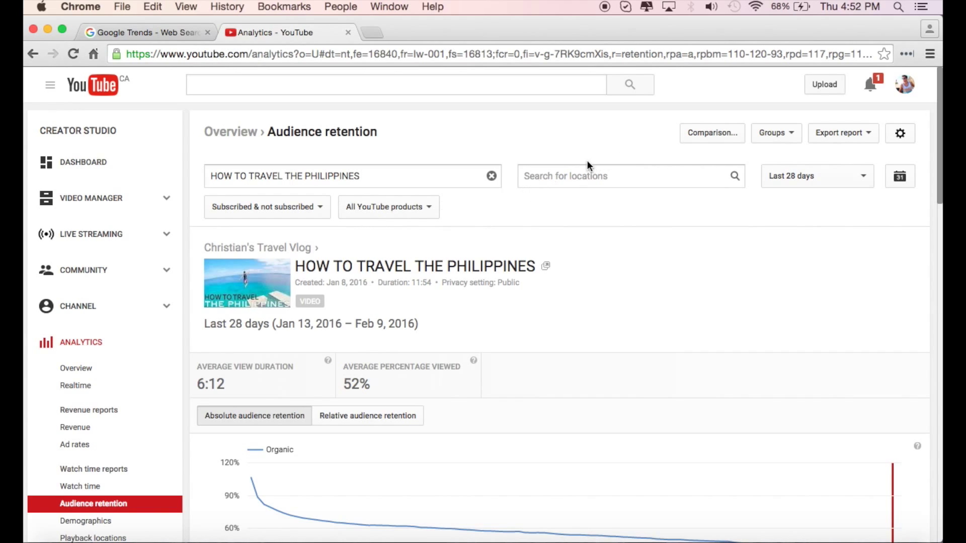
Step: Pick HOW TO TRAVEL THAILAND as the second video to compare
{"action": "left_click", "coordinate": [710, 139]}
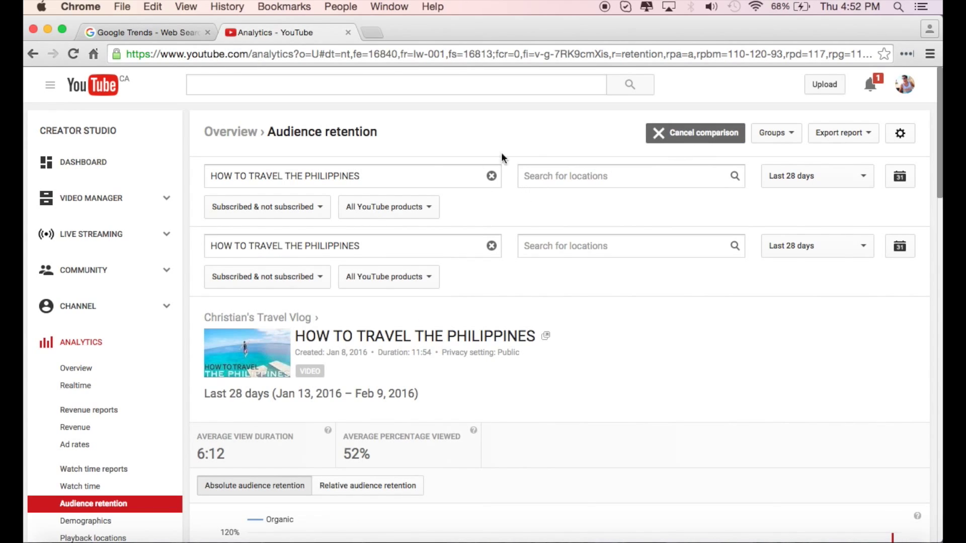
{"action": "left_click", "coordinate": [367, 245]}
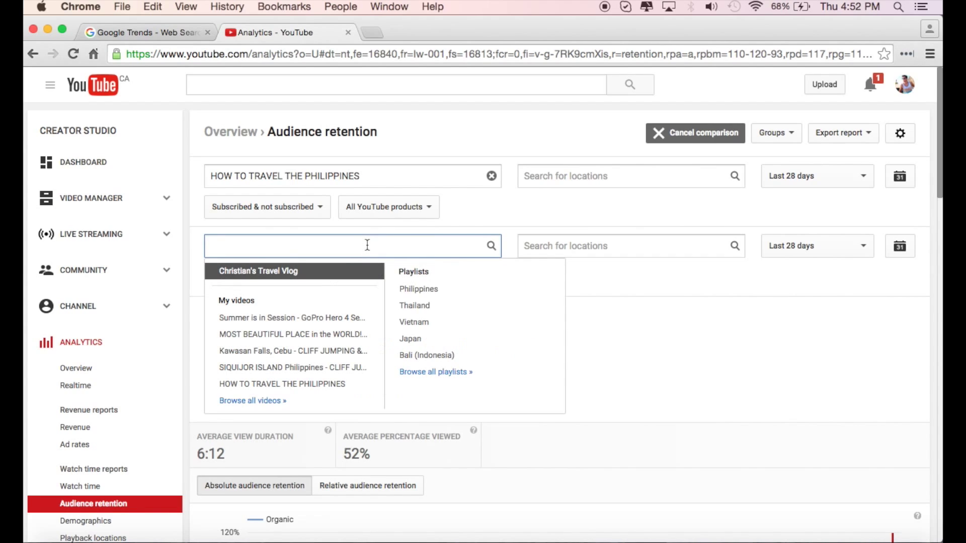
{"action": "type", "text": "how to travel "}
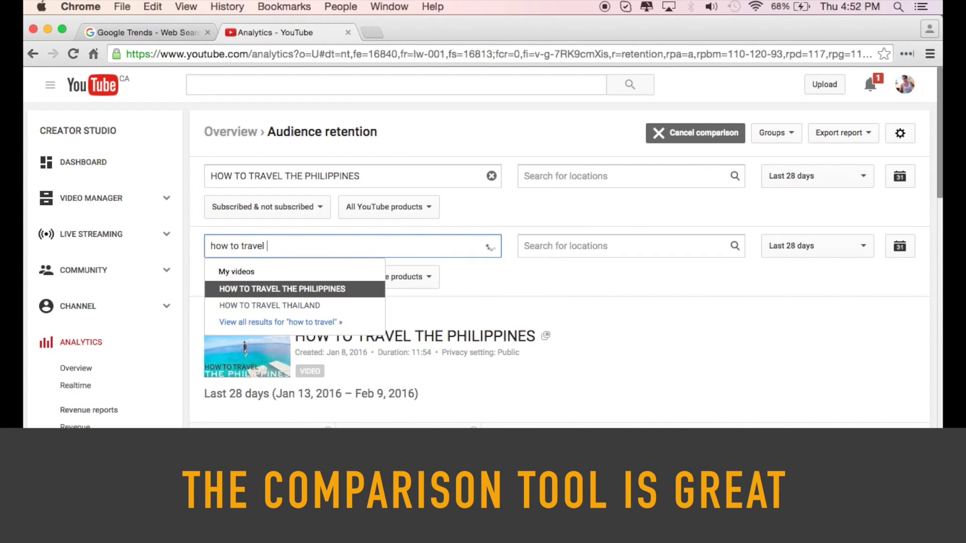
{"action": "type", "text": "thaila"}
{"action": "key", "text": "Return"}
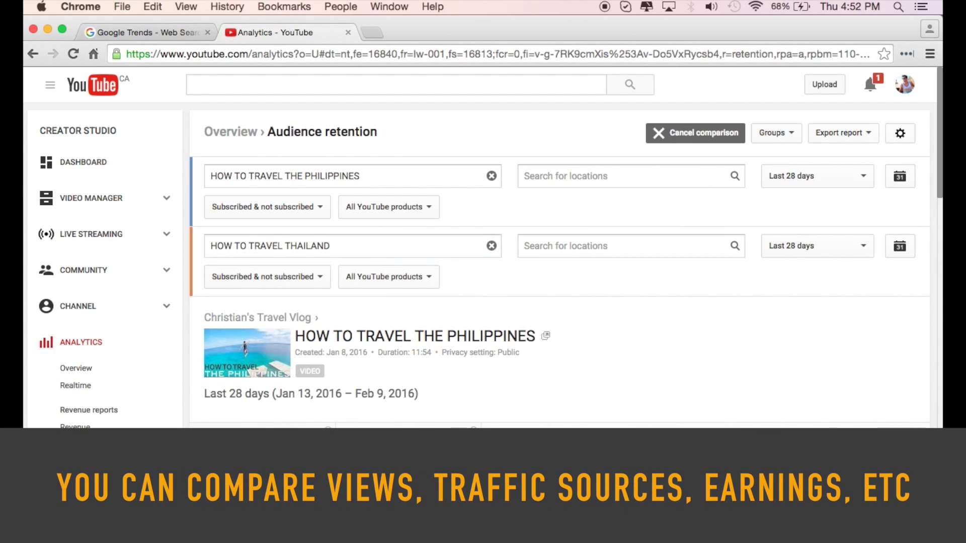
Step: Review the comparison: Thailand at 5:46 and 58% viewed versus Philippines at 6:12 and 52%
{"action": "scroll", "coordinate": [333, 285], "scroll_direction": "down", "scroll_amount": 5}
{"action": "scroll", "coordinate": [254, 233], "scroll_direction": "up", "scroll_amount": 5}
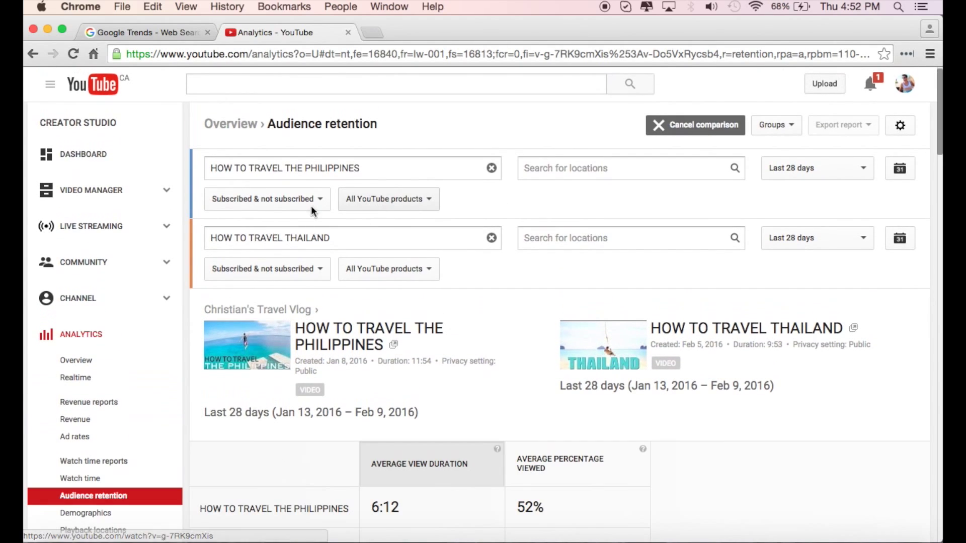
{"action": "scroll", "coordinate": [494, 300], "scroll_direction": "down", "scroll_amount": 4}
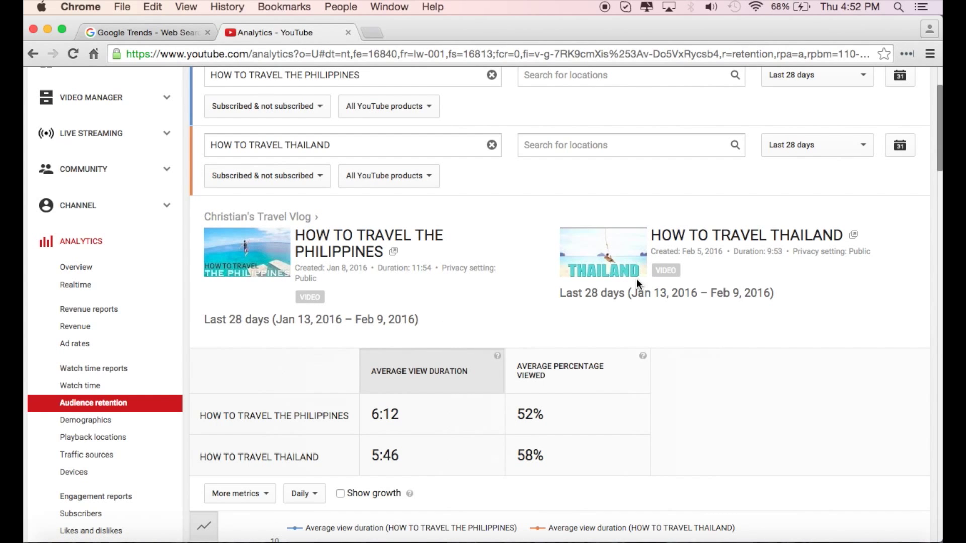
{"action": "scroll", "coordinate": [636, 280], "scroll_direction": "down", "scroll_amount": 1}
{"action": "scroll", "coordinate": [636, 281], "scroll_direction": "down", "scroll_amount": 1}
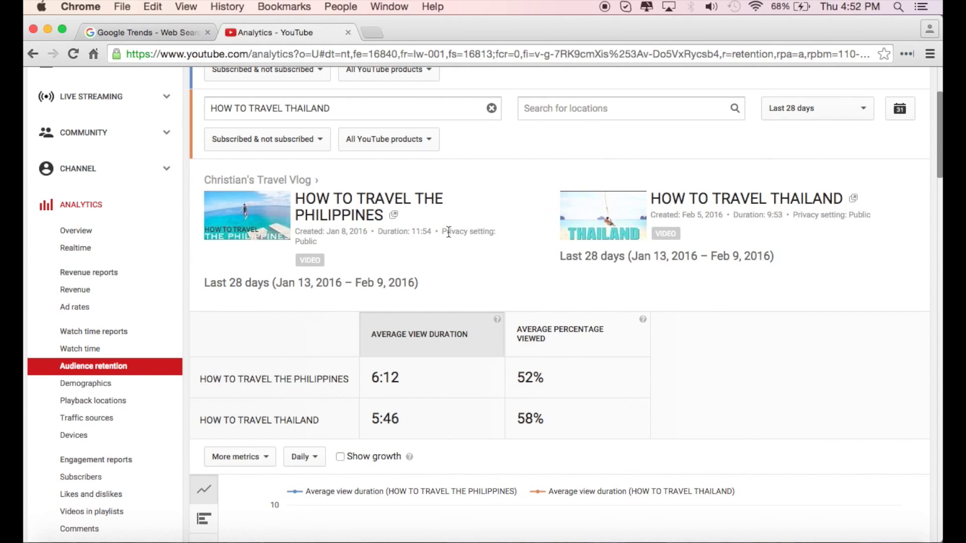
{"action": "scroll", "coordinate": [449, 232], "scroll_direction": "down", "scroll_amount": 4}
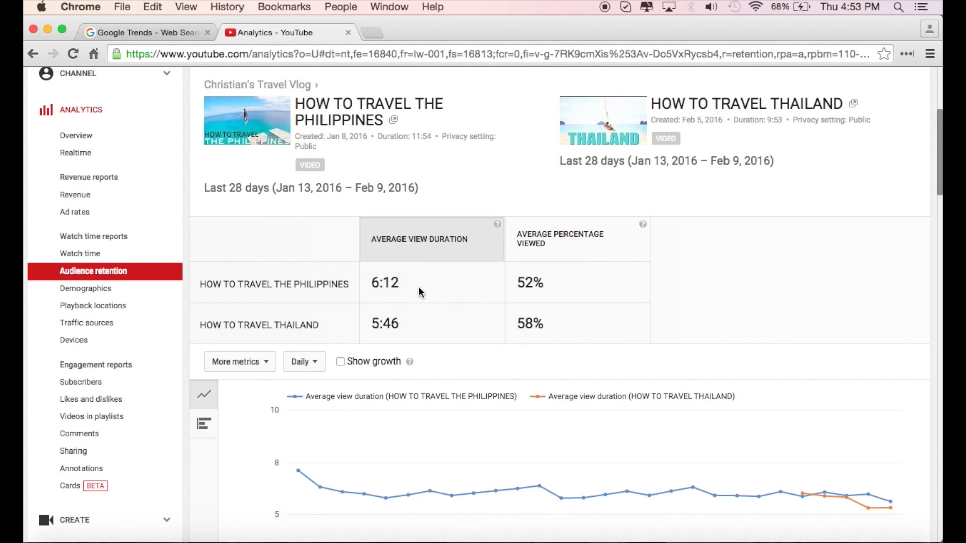
{"action": "scroll", "coordinate": [490, 304], "scroll_direction": "down", "scroll_amount": 2}
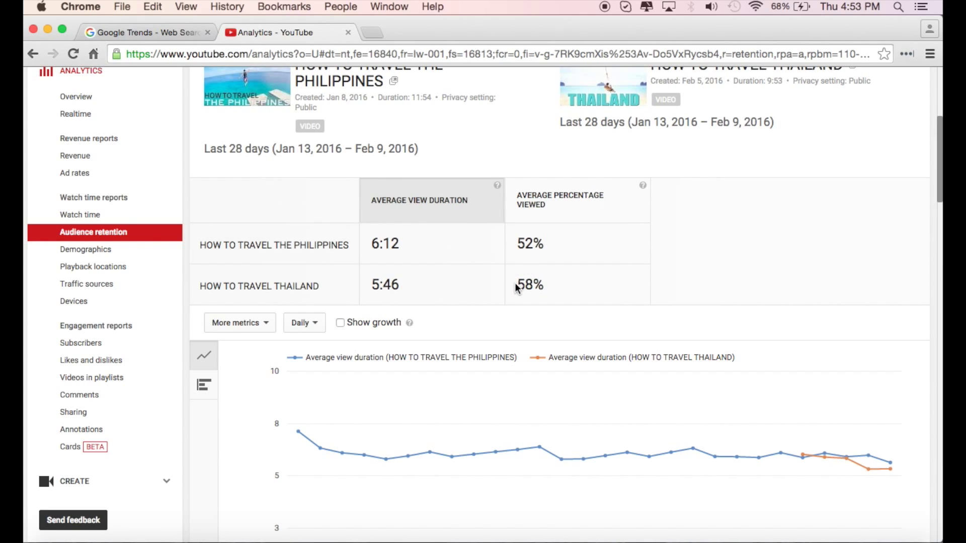
{"action": "left_click_drag", "start_coordinate": [518, 282], "coordinate": [545, 289]}
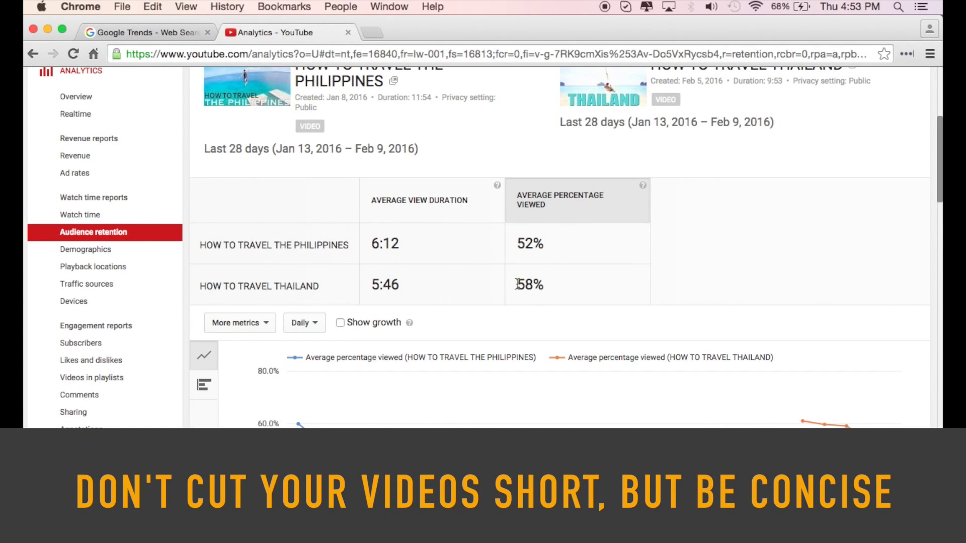
{"action": "scroll", "coordinate": [517, 284], "scroll_direction": "down", "scroll_amount": 2}
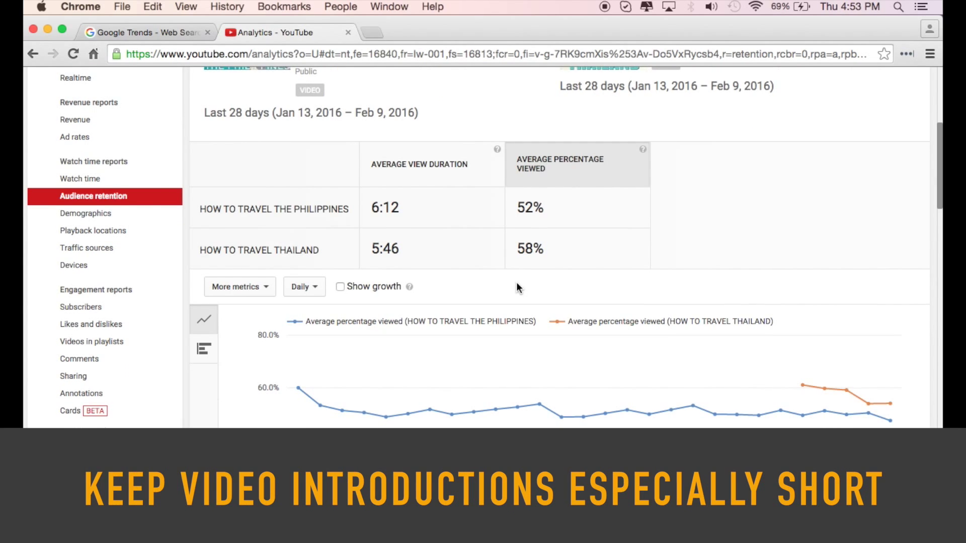
{"action": "scroll", "coordinate": [518, 288], "scroll_direction": "down", "scroll_amount": 4}
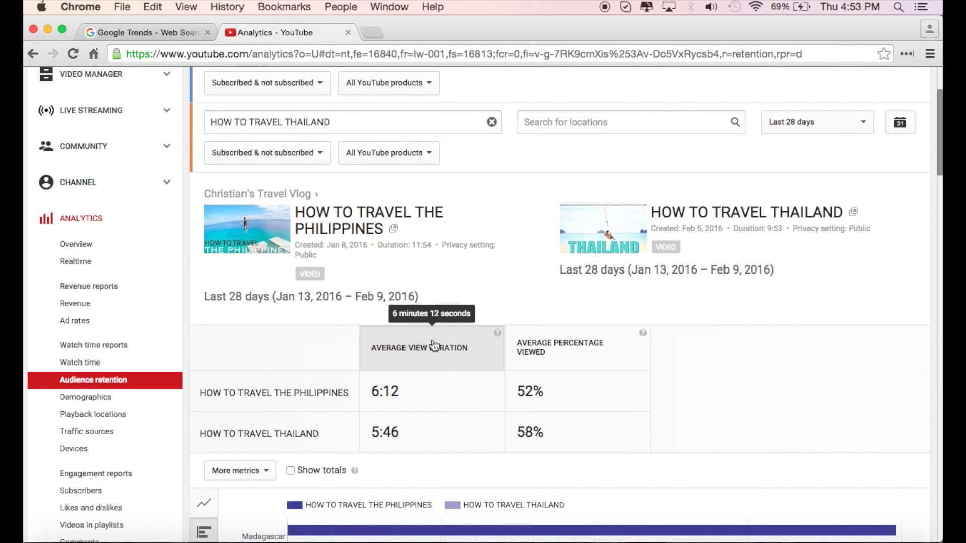
Step: Show Demographics for the Philippines video alone, cancelling the comparison
{"action": "left_click", "coordinate": [124, 403]}
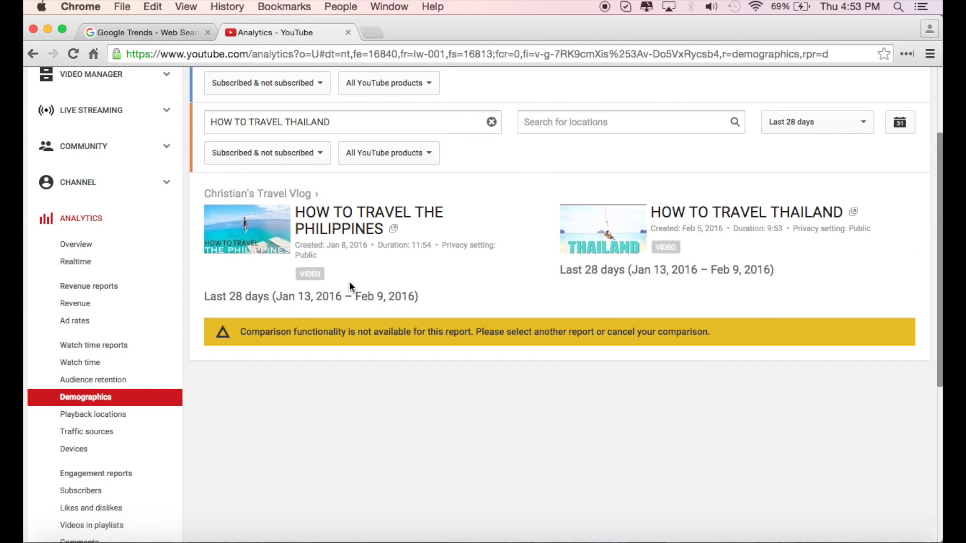
{"action": "scroll", "coordinate": [349, 282], "scroll_direction": "up", "scroll_amount": 3}
{"action": "scroll", "coordinate": [351, 288], "scroll_direction": "up", "scroll_amount": 2}
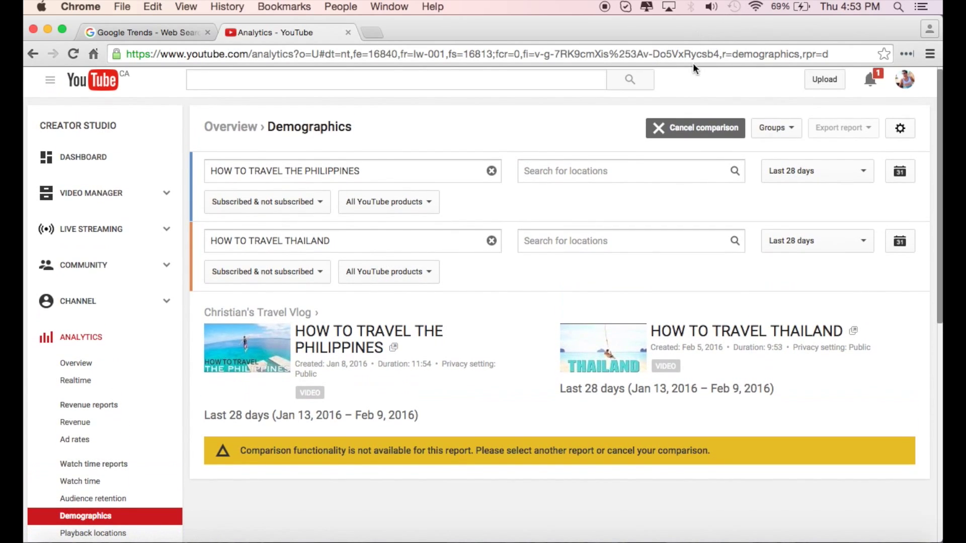
{"action": "left_click", "coordinate": [661, 127]}
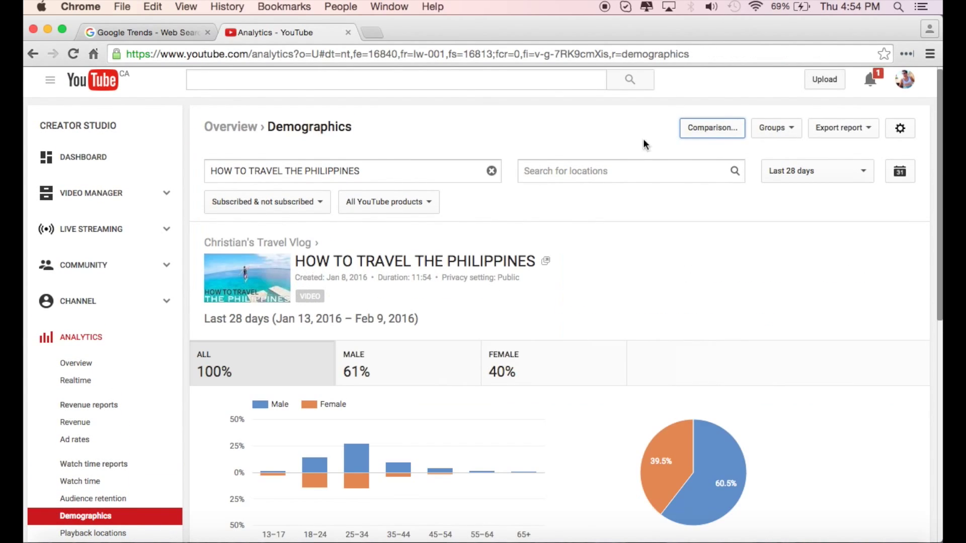
Step: Scroll through the locations table, picking out Philippines as the top viewing location
{"action": "scroll", "coordinate": [541, 204], "scroll_direction": "down", "scroll_amount": 2}
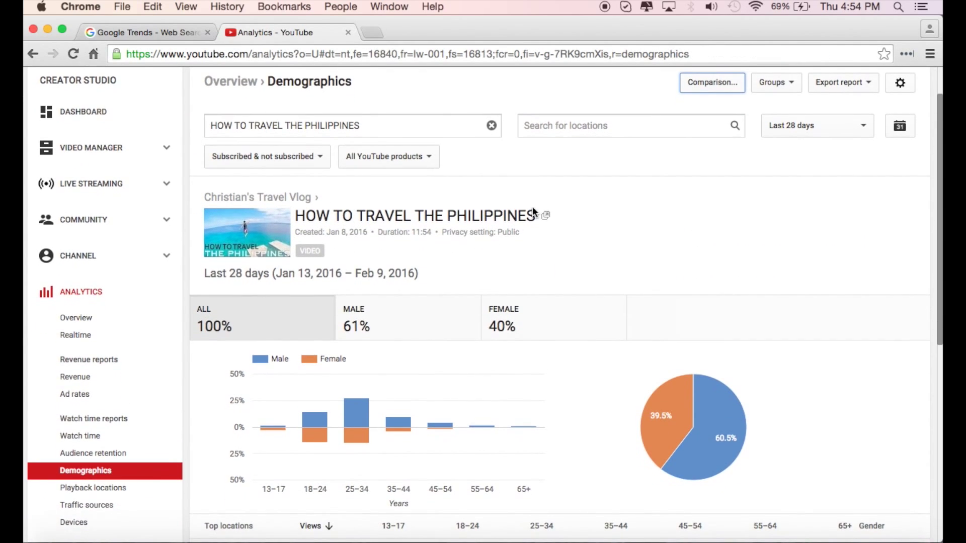
{"action": "scroll", "coordinate": [532, 206], "scroll_direction": "down", "scroll_amount": 2}
{"action": "scroll", "coordinate": [390, 217], "scroll_direction": "down", "scroll_amount": 4}
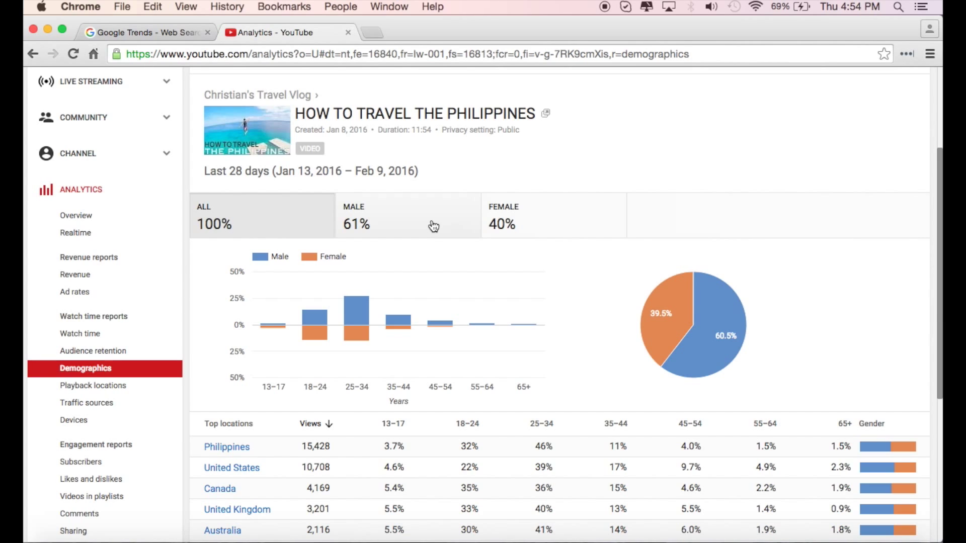
{"action": "scroll", "coordinate": [433, 227], "scroll_direction": "down", "scroll_amount": 3}
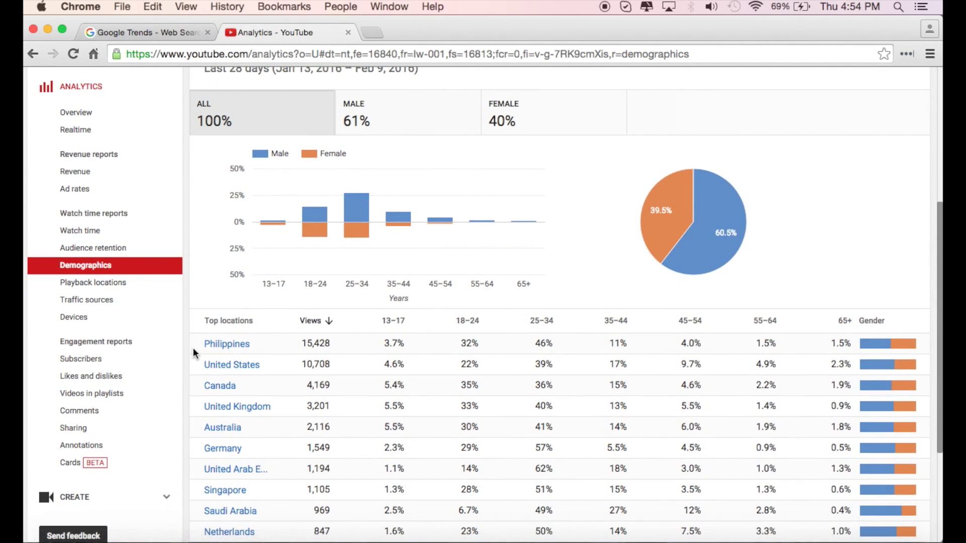
{"action": "left_click_drag", "start_coordinate": [192, 348], "coordinate": [322, 341]}
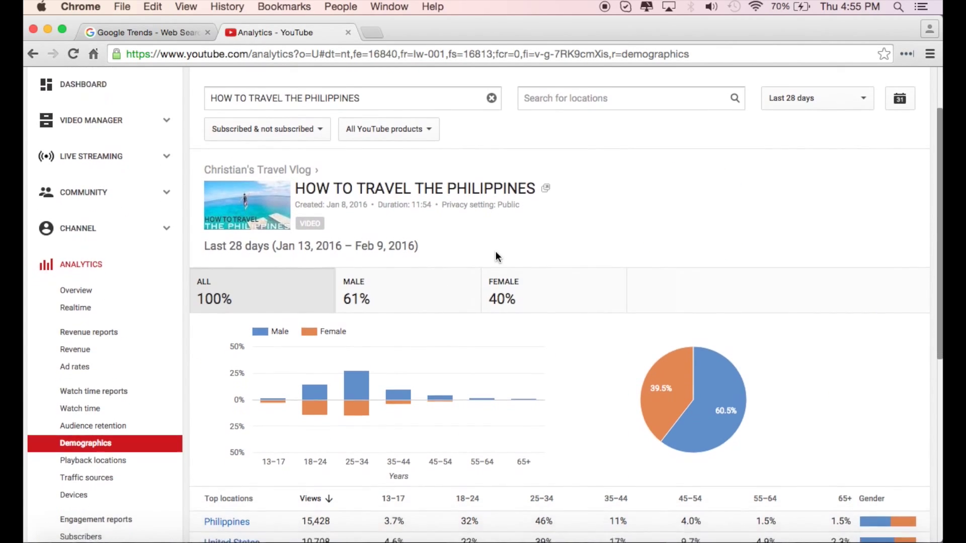
{"action": "scroll", "coordinate": [496, 252], "scroll_direction": "down", "scroll_amount": 3}
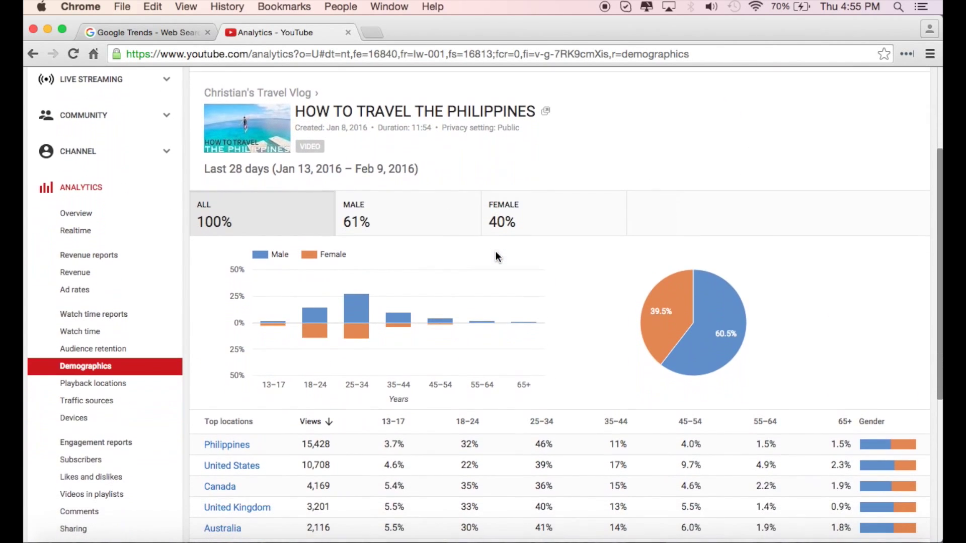
{"action": "scroll", "coordinate": [381, 233], "scroll_direction": "up", "scroll_amount": 2}
{"action": "scroll", "coordinate": [302, 312], "scroll_direction": "down", "scroll_amount": 3}
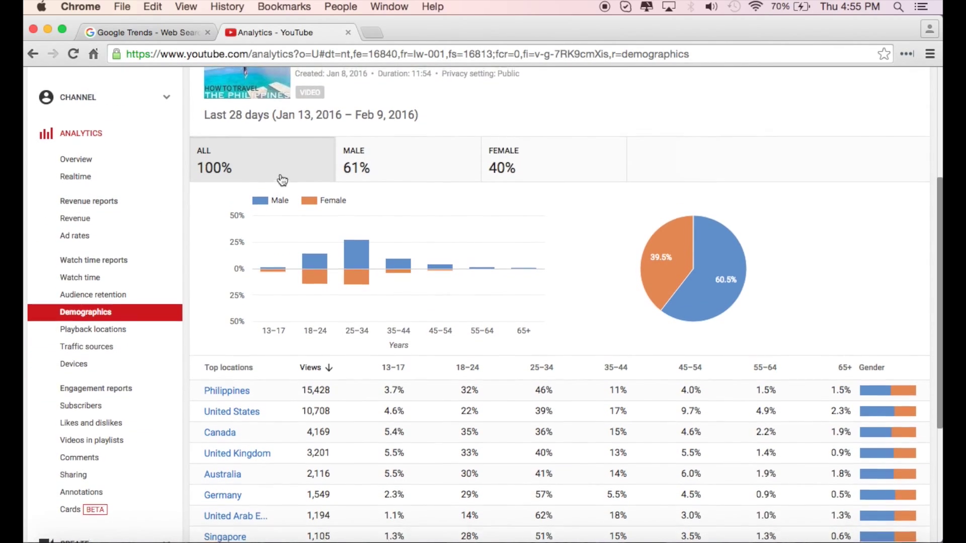
{"action": "scroll", "coordinate": [279, 173], "scroll_direction": "up", "scroll_amount": 2}
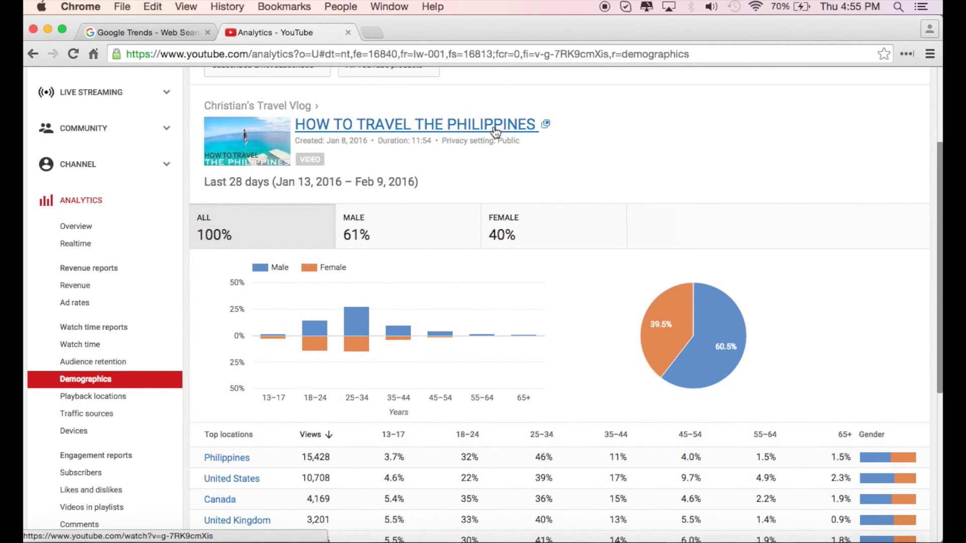
Step: Filter the demographics to male viewers: 61% of the audience, peaking at ages 25–34
{"action": "left_click_drag", "start_coordinate": [196, 455], "coordinate": [255, 461]}
{"action": "scroll", "coordinate": [255, 461], "scroll_direction": "up", "scroll_amount": 2}
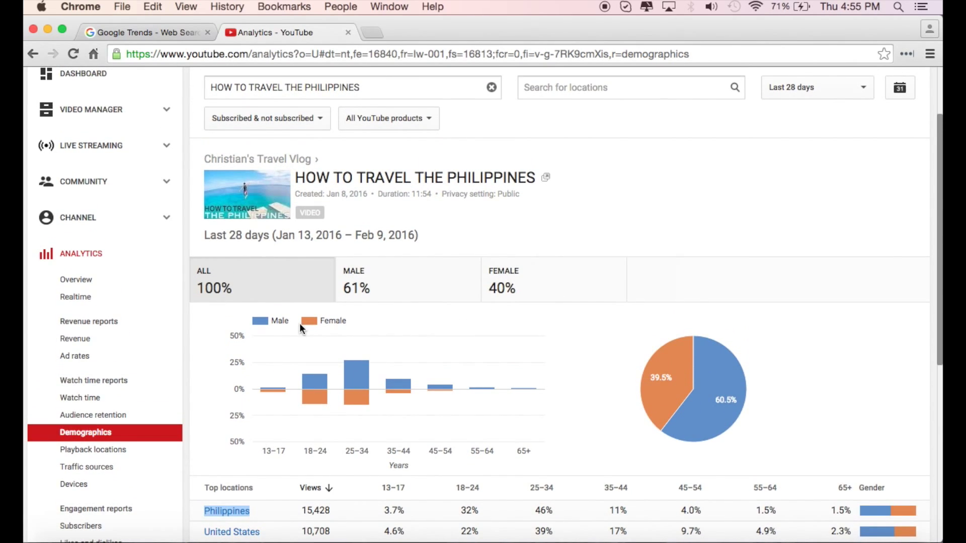
{"action": "left_click", "coordinate": [206, 457]}
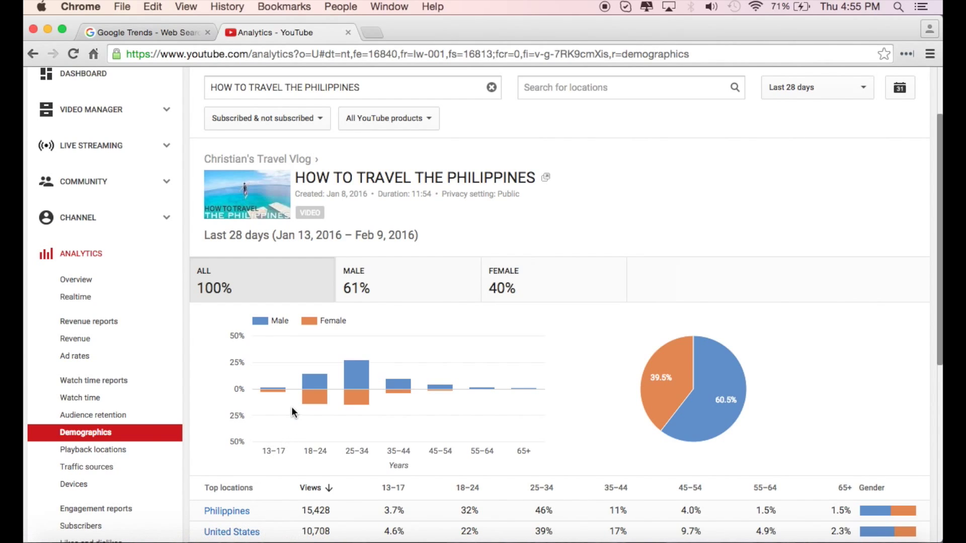
{"action": "scroll", "coordinate": [292, 400], "scroll_direction": "down", "scroll_amount": 1}
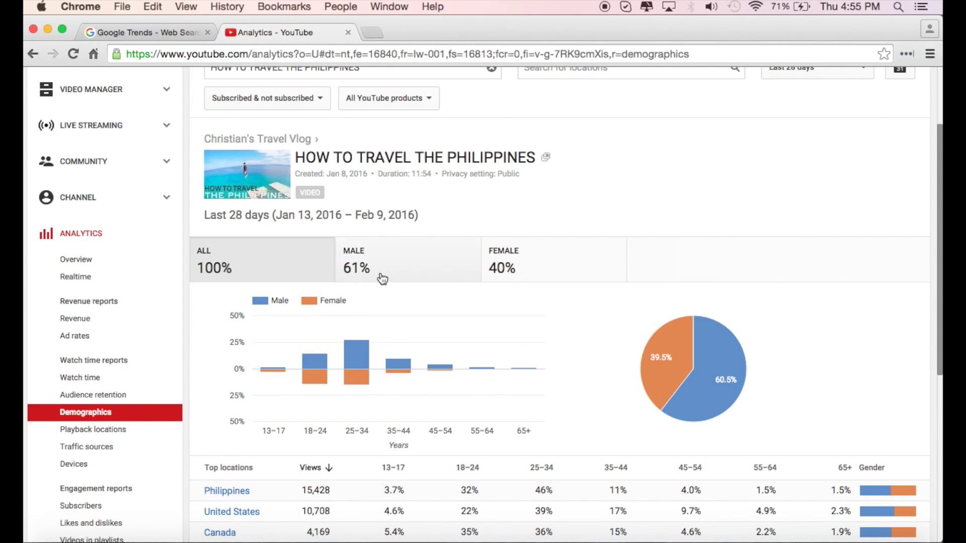
{"action": "left_click_drag", "start_coordinate": [379, 272], "coordinate": [333, 267]}
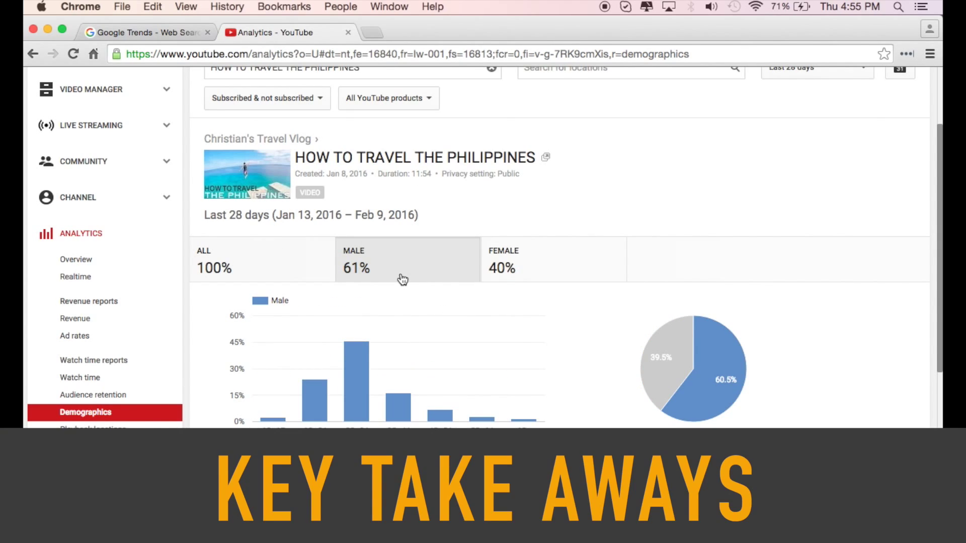
{"action": "left_click", "coordinate": [292, 248]}
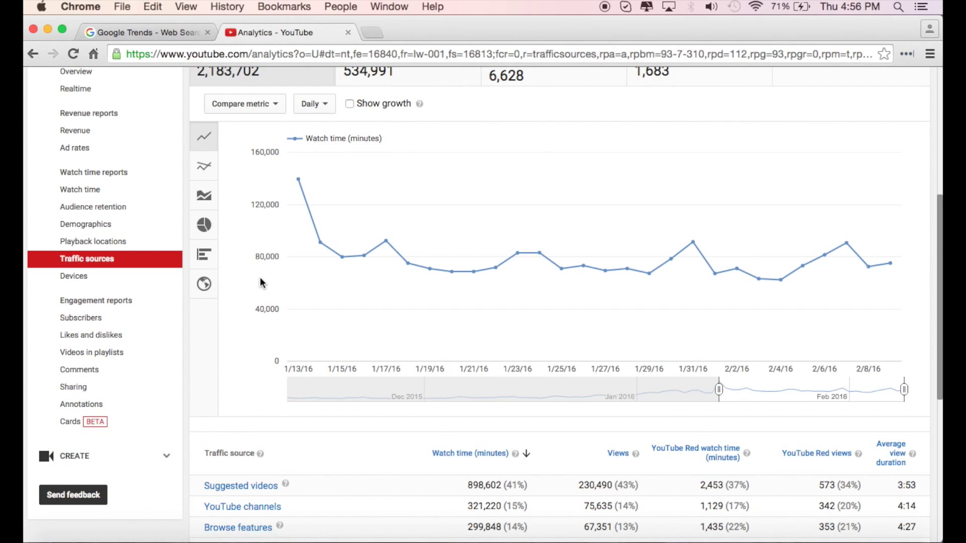
{"action": "scroll", "coordinate": [261, 283], "scroll_direction": "up", "scroll_amount": 5}
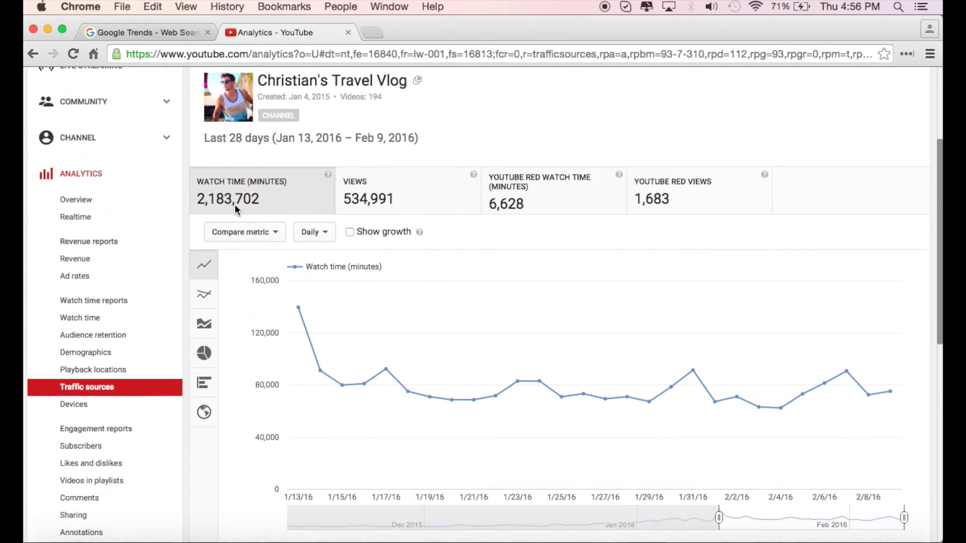
{"action": "mouse_move", "coordinate": [234, 204]}
{"action": "scroll", "coordinate": [234, 204], "scroll_direction": "down", "scroll_amount": 1}
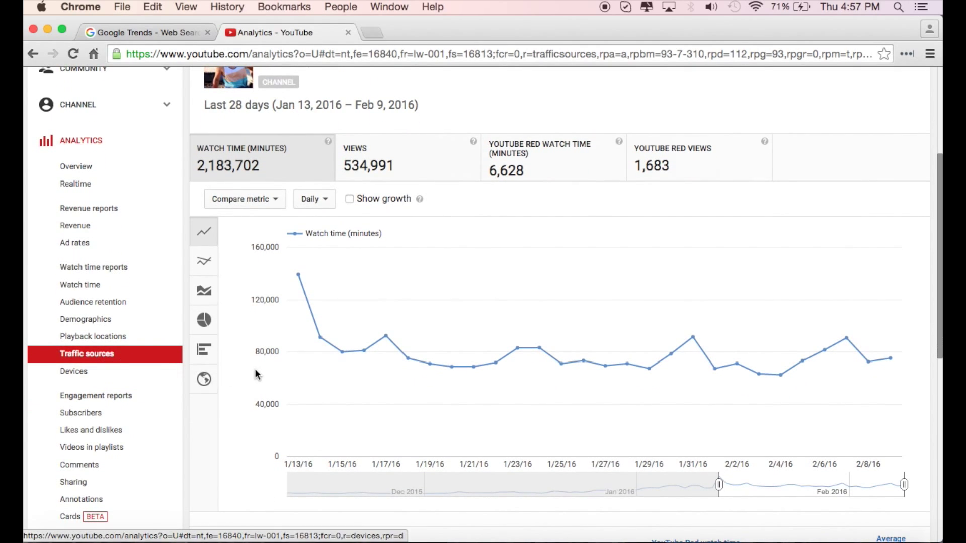
{"action": "scroll", "coordinate": [336, 316], "scroll_direction": "down", "scroll_amount": 2}
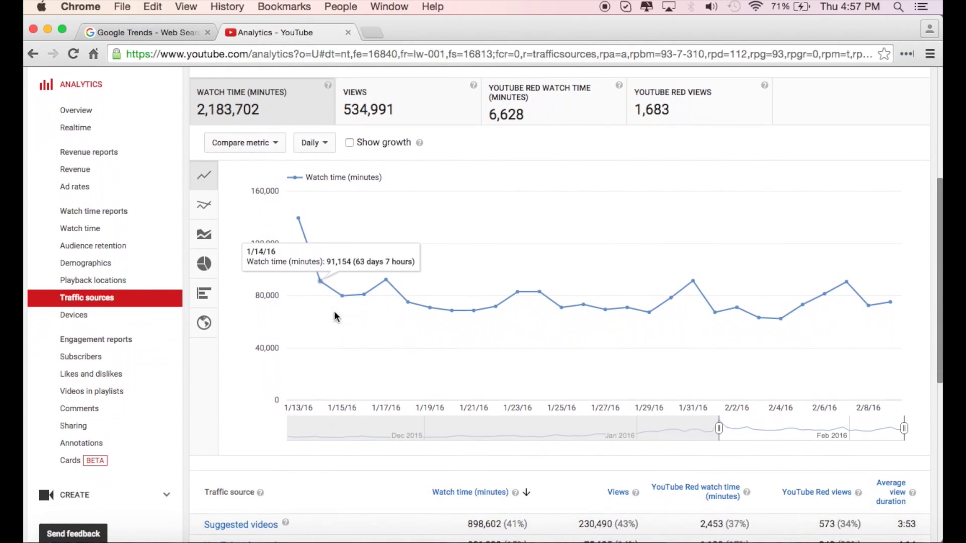
{"action": "scroll", "coordinate": [334, 316], "scroll_direction": "down", "scroll_amount": 3}
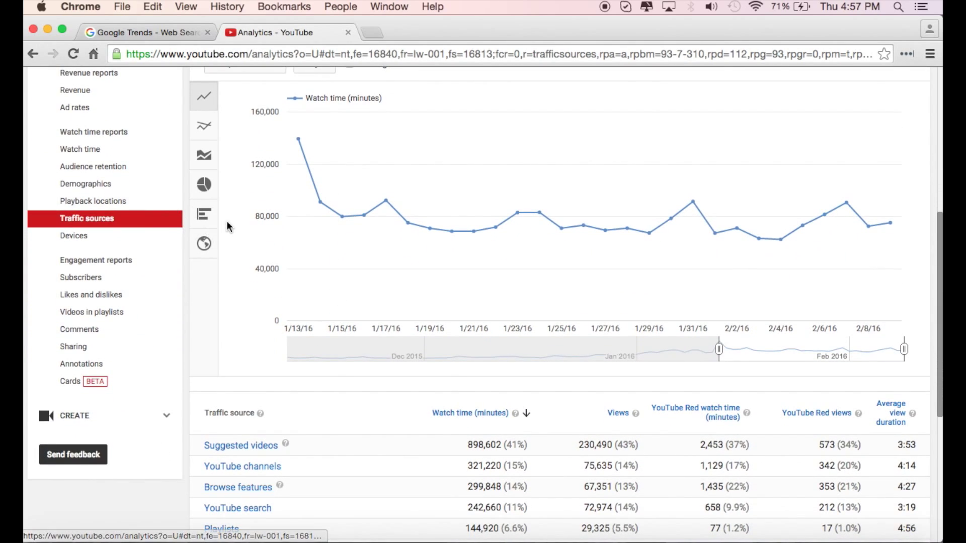
{"action": "scroll", "coordinate": [227, 224], "scroll_direction": "down", "scroll_amount": 4}
{"action": "scroll", "coordinate": [296, 236], "scroll_direction": "down", "scroll_amount": 2}
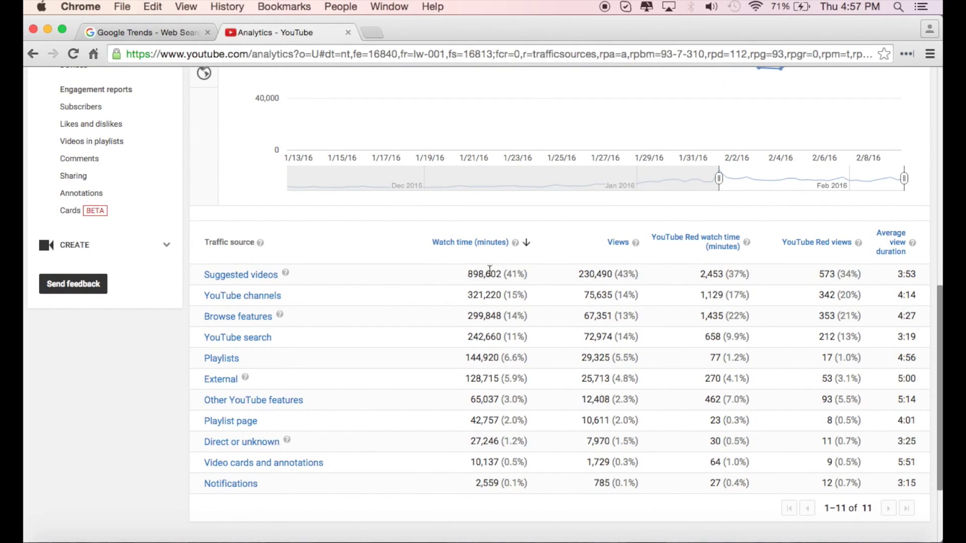
{"action": "left_click_drag", "start_coordinate": [459, 274], "coordinate": [531, 277]}
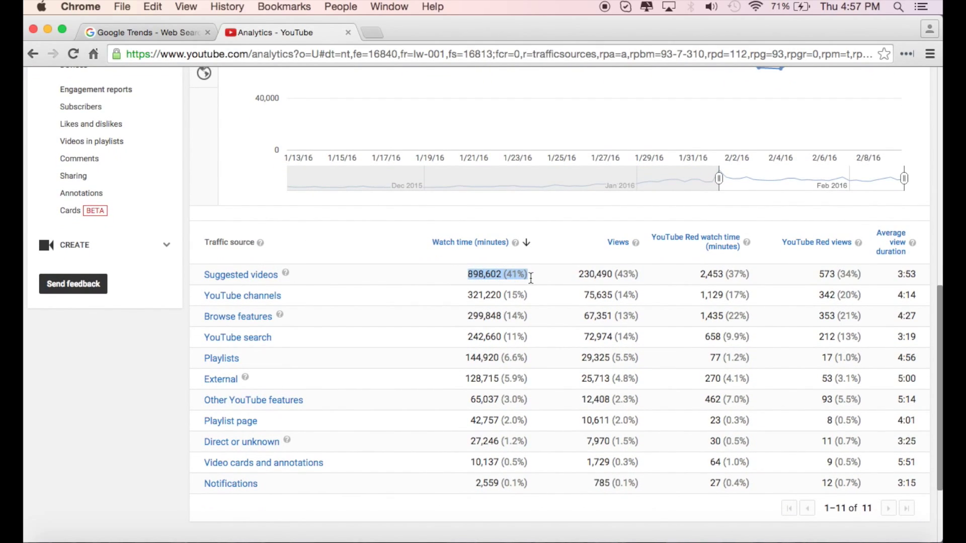
{"action": "scroll", "coordinate": [531, 278], "scroll_direction": "down", "scroll_amount": 2}
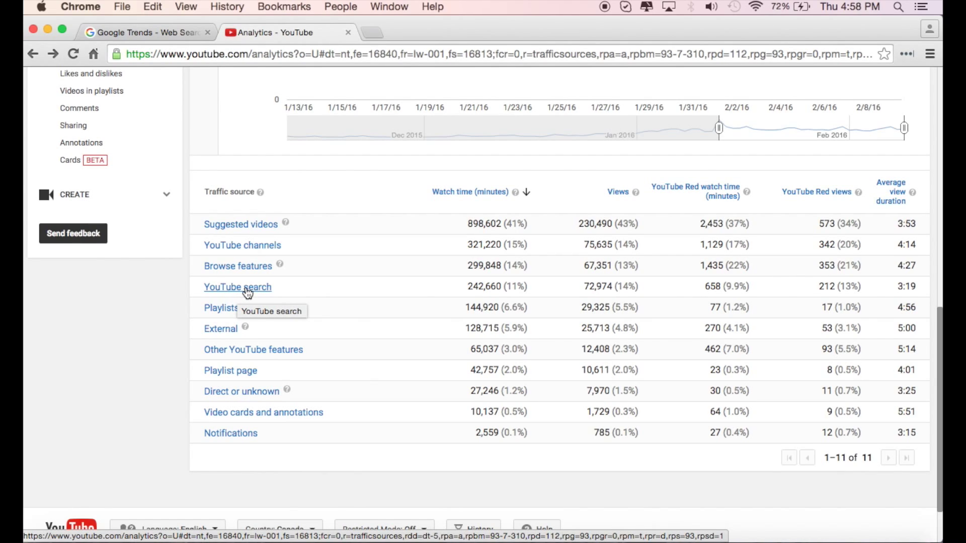
Step: Drill into YouTube search traffic and pick out the top search term 'philippines'
{"action": "left_click", "coordinate": [247, 291]}
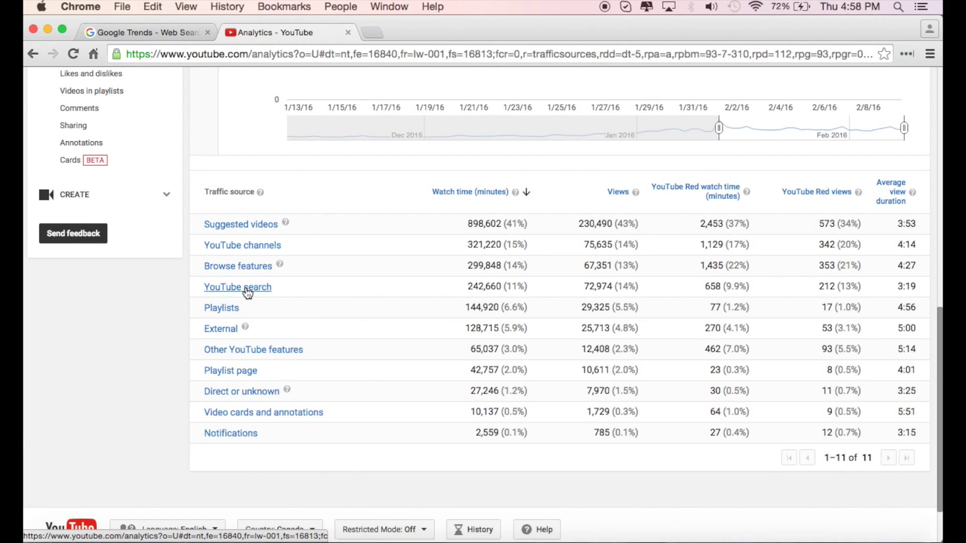
{"action": "scroll", "coordinate": [364, 225], "scroll_direction": "up", "scroll_amount": 4}
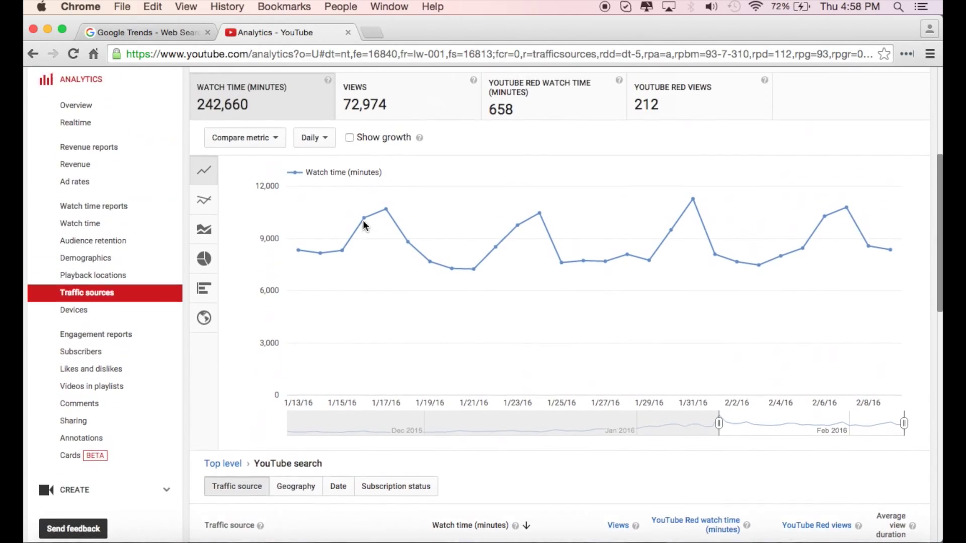
{"action": "scroll", "coordinate": [365, 226], "scroll_direction": "down", "scroll_amount": 8}
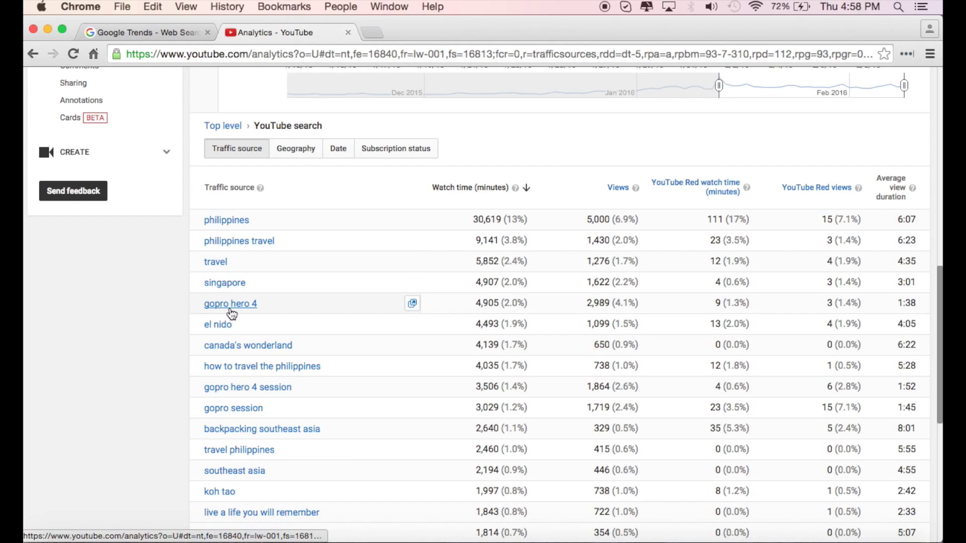
{"action": "scroll", "coordinate": [274, 280], "scroll_direction": "up", "scroll_amount": 2}
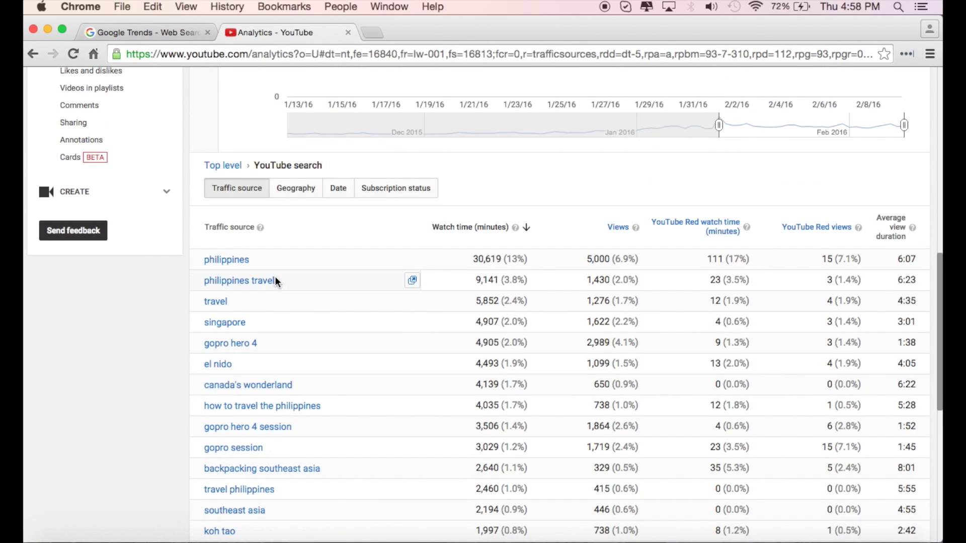
{"action": "double_click", "coordinate": [227, 260]}
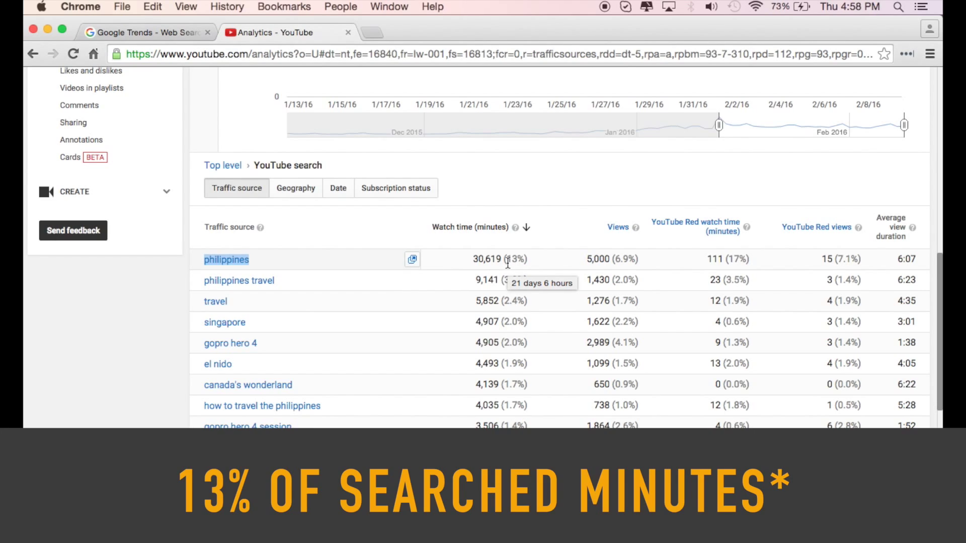
{"action": "scroll", "coordinate": [429, 268], "scroll_direction": "up", "scroll_amount": 1}
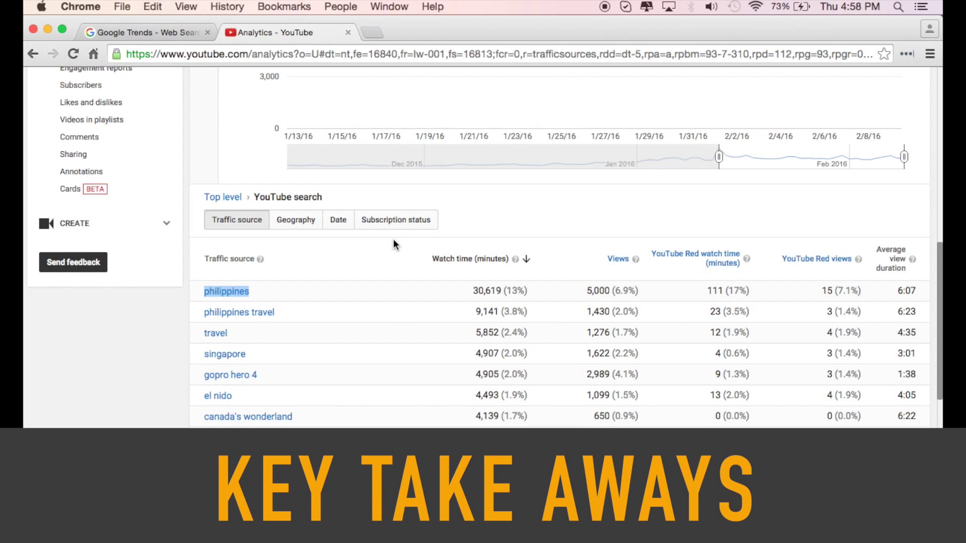
{"action": "scroll", "coordinate": [394, 241], "scroll_direction": "down", "scroll_amount": 1}
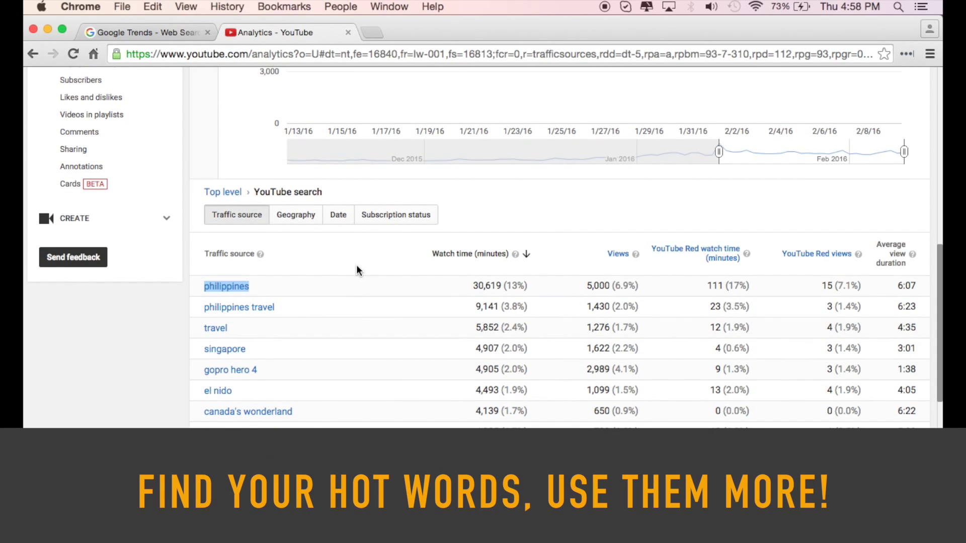
{"action": "scroll", "coordinate": [356, 270], "scroll_direction": "down", "scroll_amount": 3}
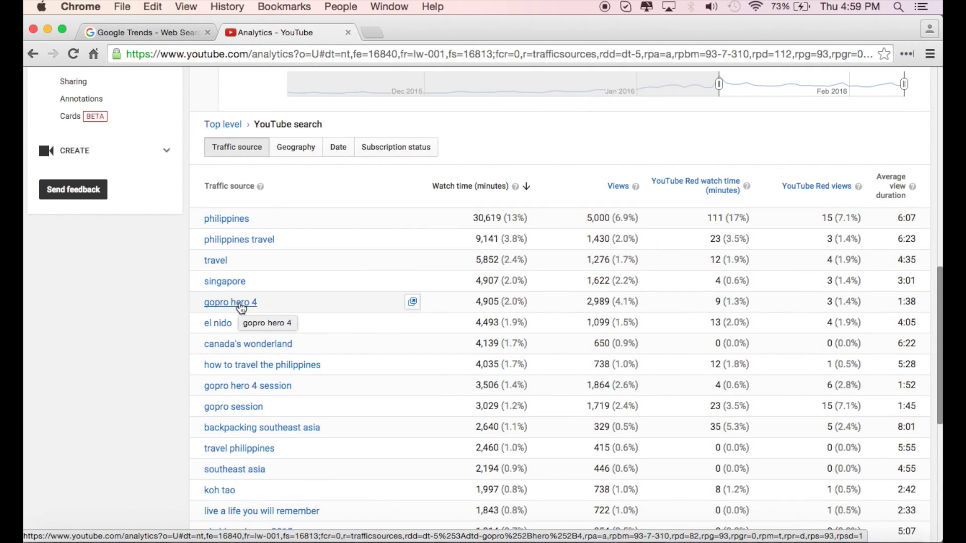
{"action": "scroll", "coordinate": [243, 292], "scroll_direction": "down", "scroll_amount": 2}
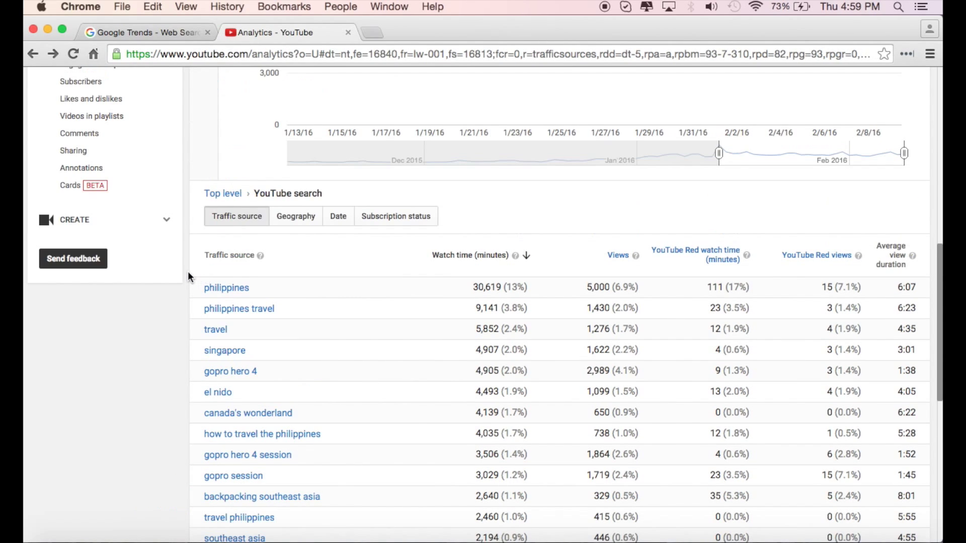
{"action": "scroll", "coordinate": [188, 271], "scroll_direction": "down", "scroll_amount": 1}
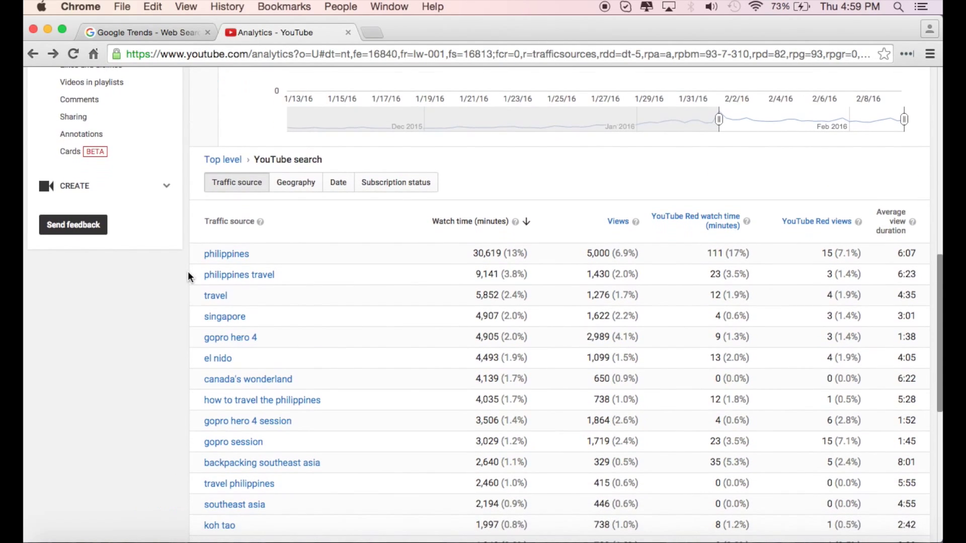
Step: Open the 'philippines' term's Geography table and highlight its top three countries, led by United States
{"action": "left_click", "coordinate": [220, 256]}
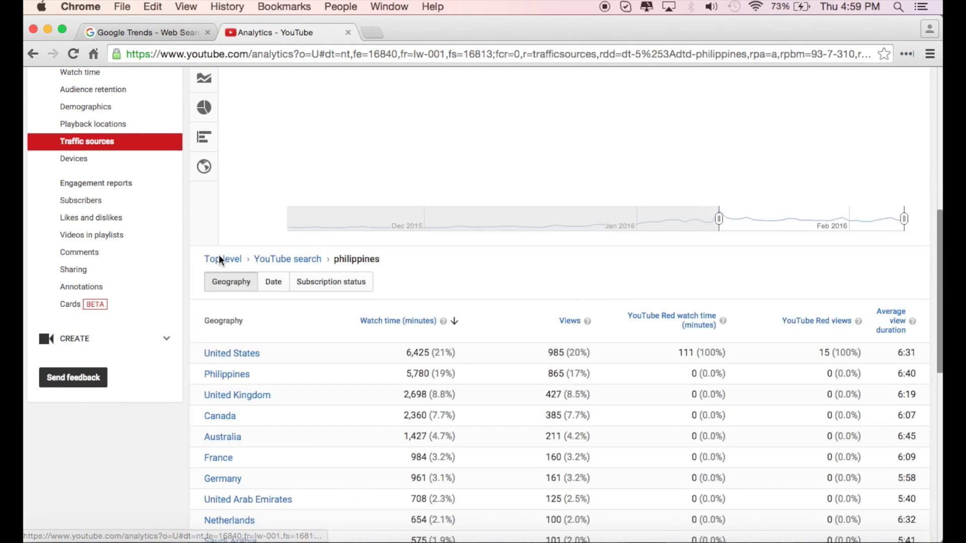
{"action": "scroll", "coordinate": [219, 258], "scroll_direction": "down", "scroll_amount": 3}
{"action": "scroll", "coordinate": [220, 256], "scroll_direction": "down", "scroll_amount": 3}
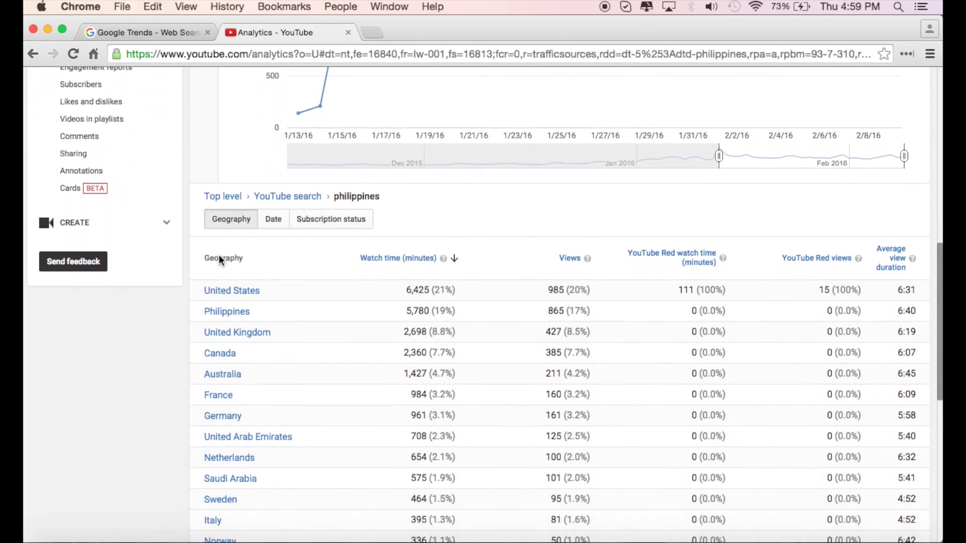
{"action": "left_click_drag", "start_coordinate": [194, 265], "coordinate": [350, 273]}
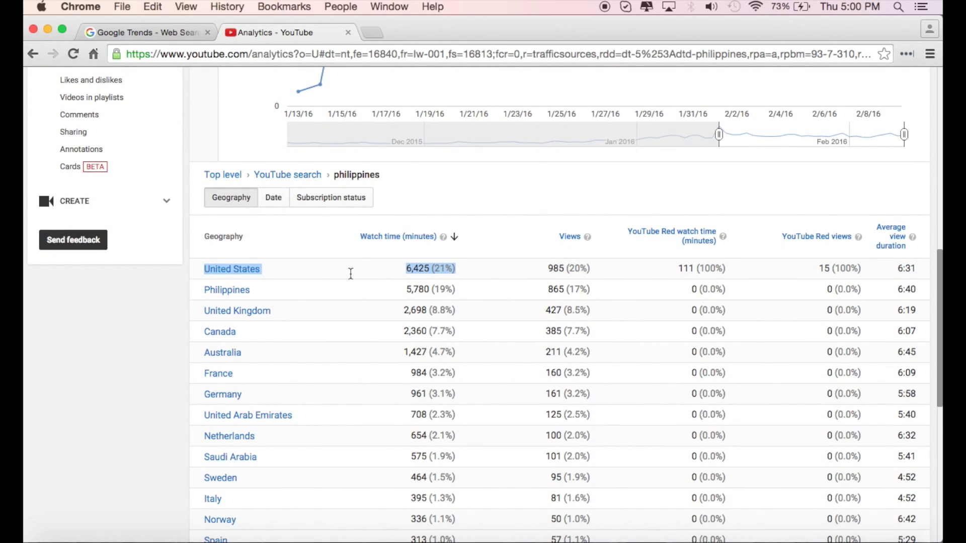
{"action": "left_click", "coordinate": [282, 266]}
{"action": "left_click_drag", "start_coordinate": [199, 266], "coordinate": [295, 322]}
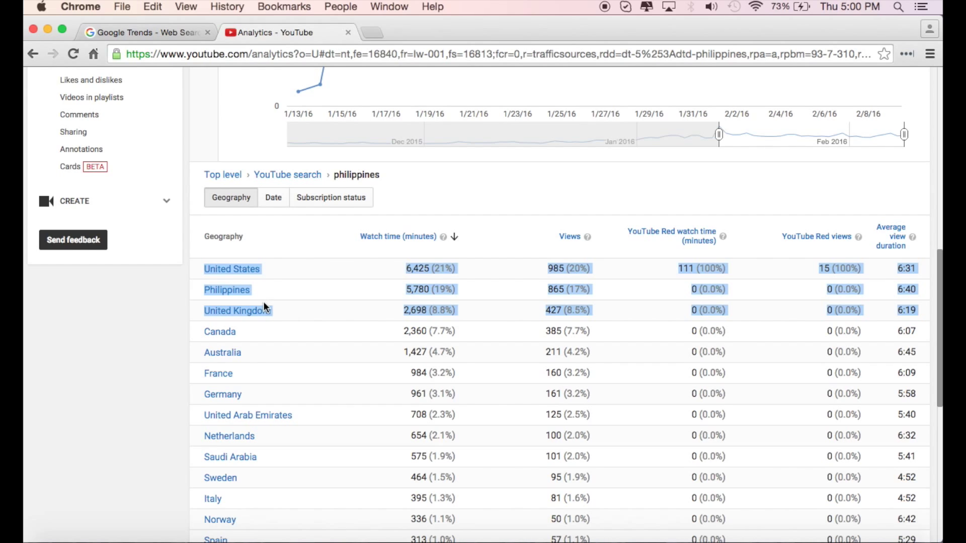
{"action": "left_click", "coordinate": [283, 273]}
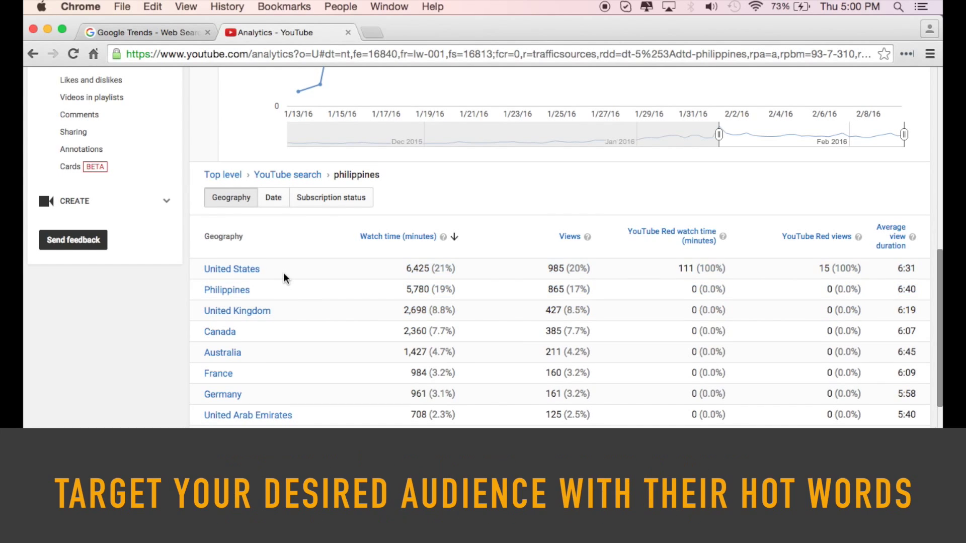
{"action": "scroll", "coordinate": [284, 273], "scroll_direction": "up", "scroll_amount": 1}
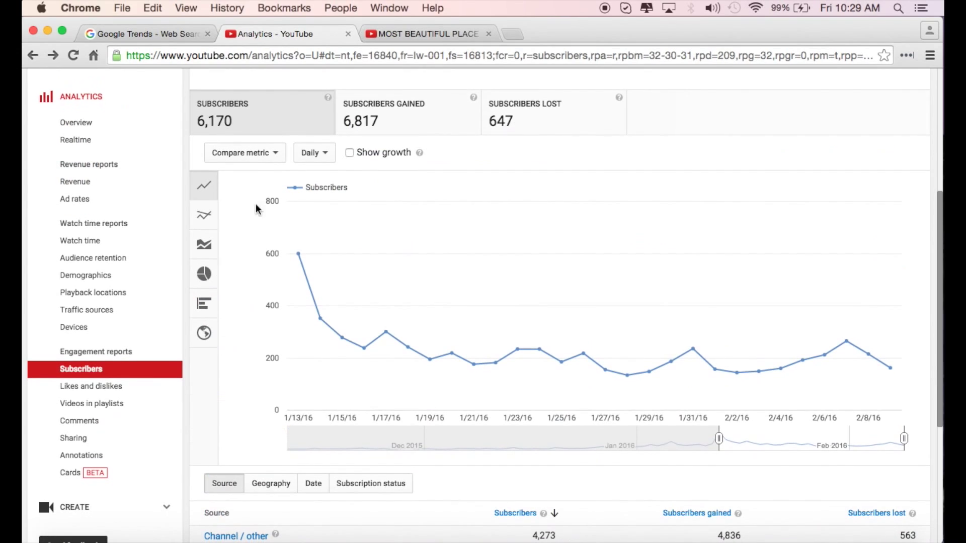
Step: Scroll to the subscriber Source table: Video at 1,766 net, 1,839 gained, 73 lost
{"action": "scroll", "coordinate": [249, 207], "scroll_direction": "up", "scroll_amount": 5}
{"action": "scroll", "coordinate": [217, 166], "scroll_direction": "down", "scroll_amount": 2}
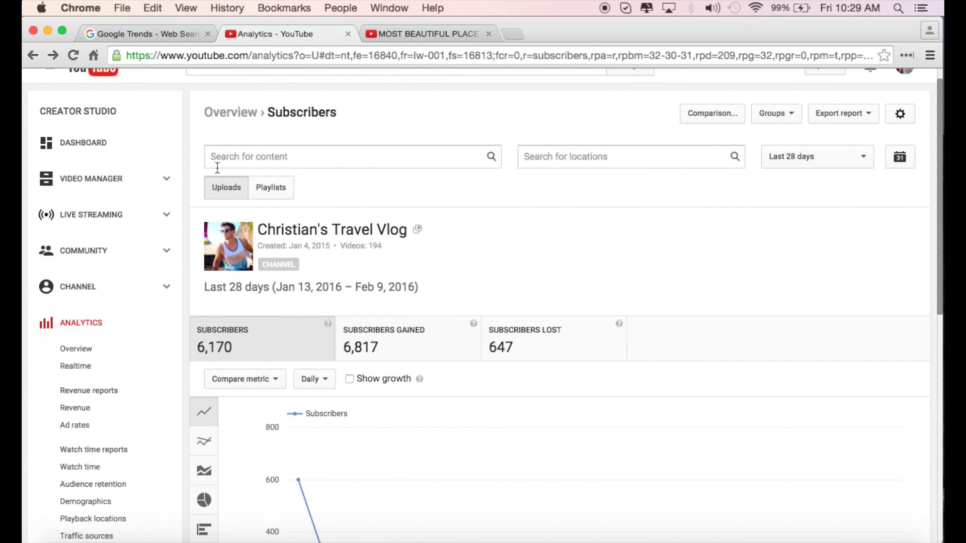
{"action": "scroll", "coordinate": [217, 168], "scroll_direction": "down", "scroll_amount": 10}
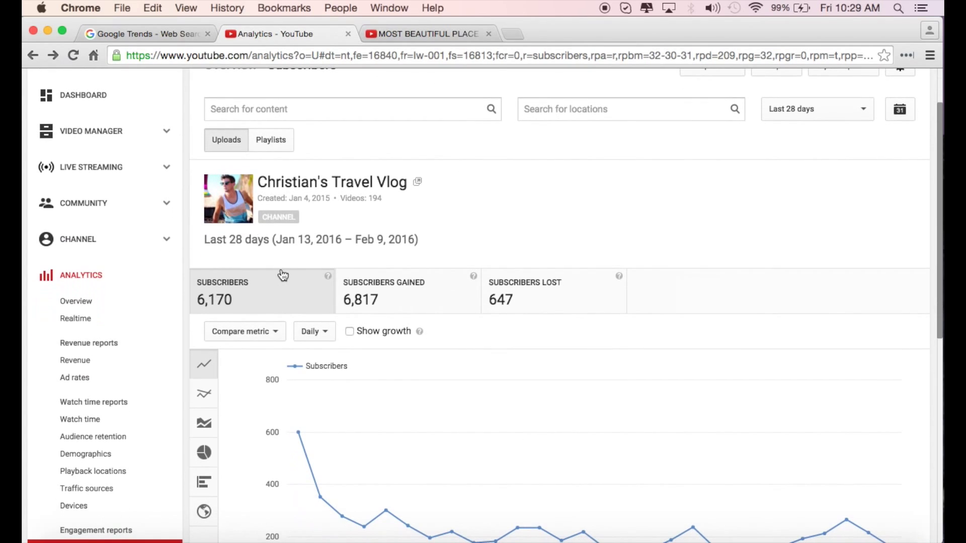
{"action": "scroll", "coordinate": [282, 274], "scroll_direction": "down", "scroll_amount": 2}
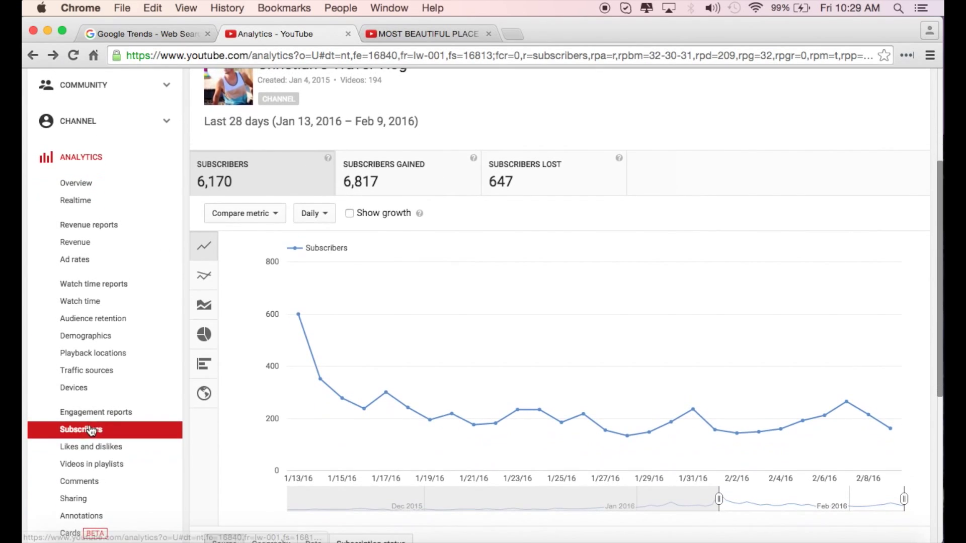
{"action": "scroll", "coordinate": [252, 354], "scroll_direction": "up", "scroll_amount": 4}
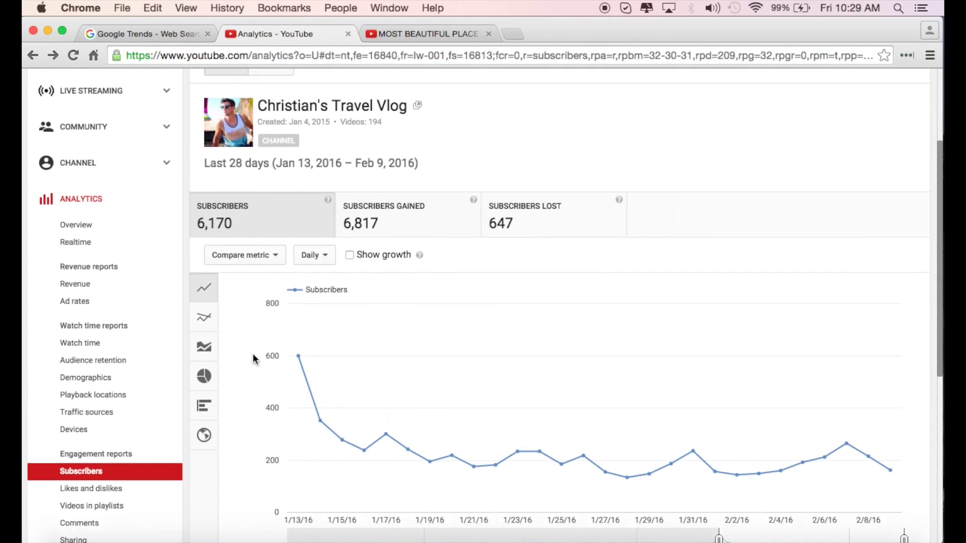
{"action": "scroll", "coordinate": [288, 255], "scroll_direction": "down", "scroll_amount": 4}
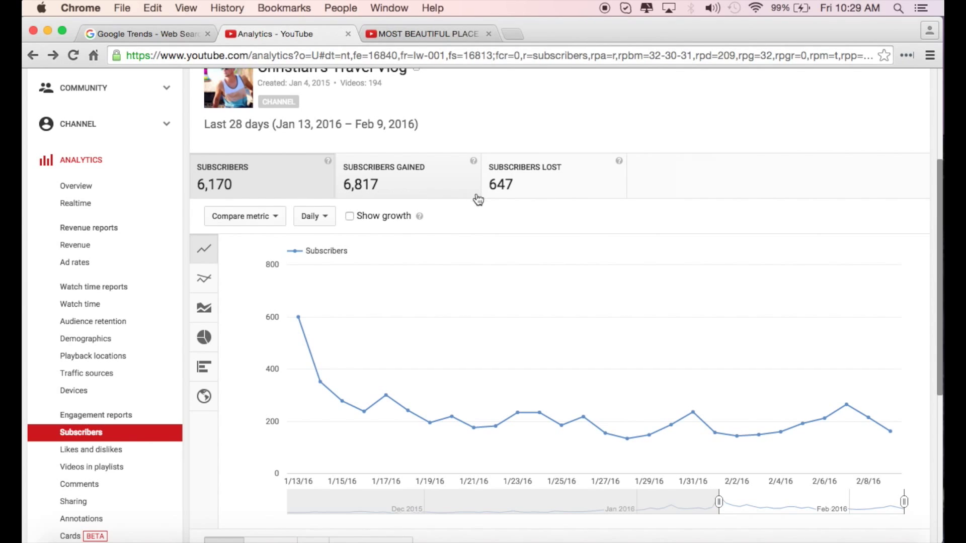
{"action": "scroll", "coordinate": [222, 257], "scroll_direction": "down", "scroll_amount": 5}
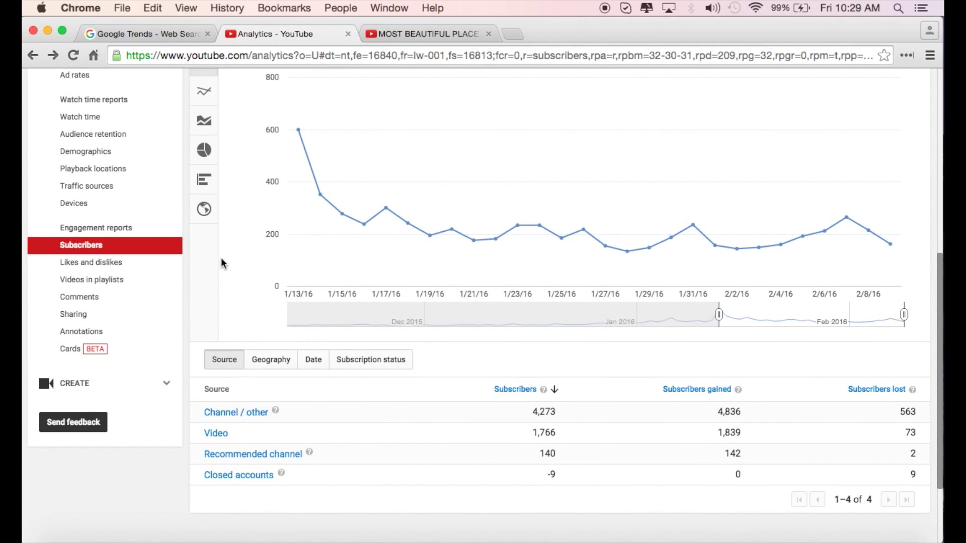
{"action": "left_click", "coordinate": [216, 432]}
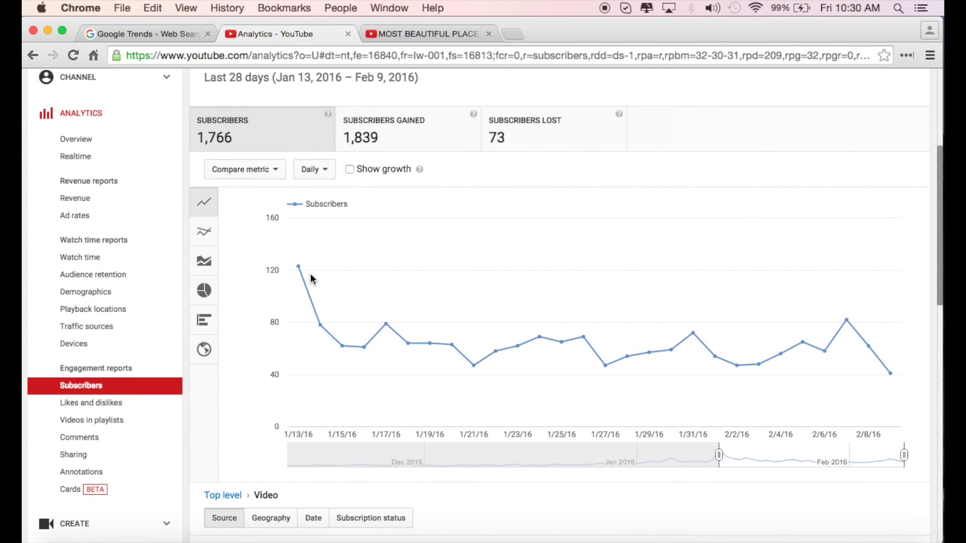
{"action": "scroll", "coordinate": [310, 275], "scroll_direction": "down", "scroll_amount": 5}
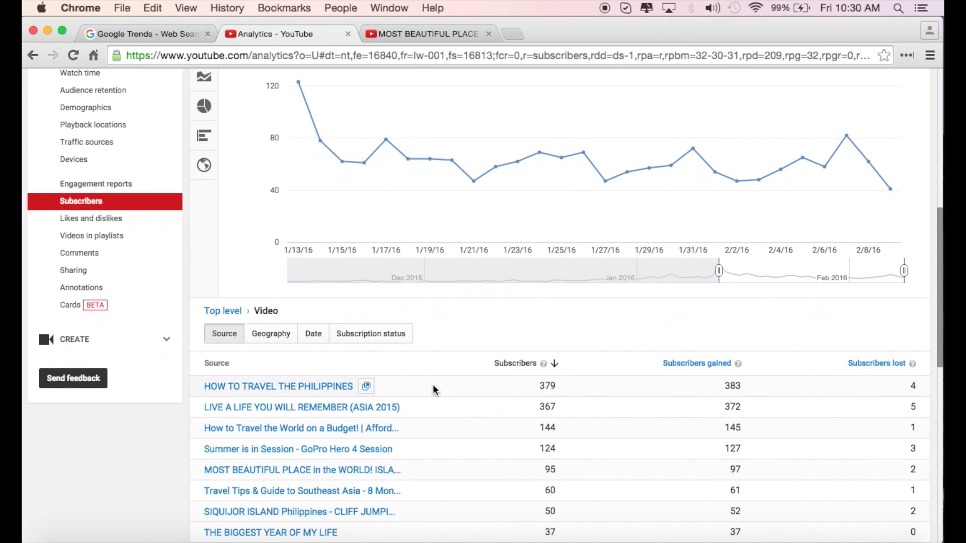
{"action": "scroll", "coordinate": [433, 387], "scroll_direction": "up", "scroll_amount": 3}
{"action": "scroll", "coordinate": [355, 455], "scroll_direction": "down", "scroll_amount": 1}
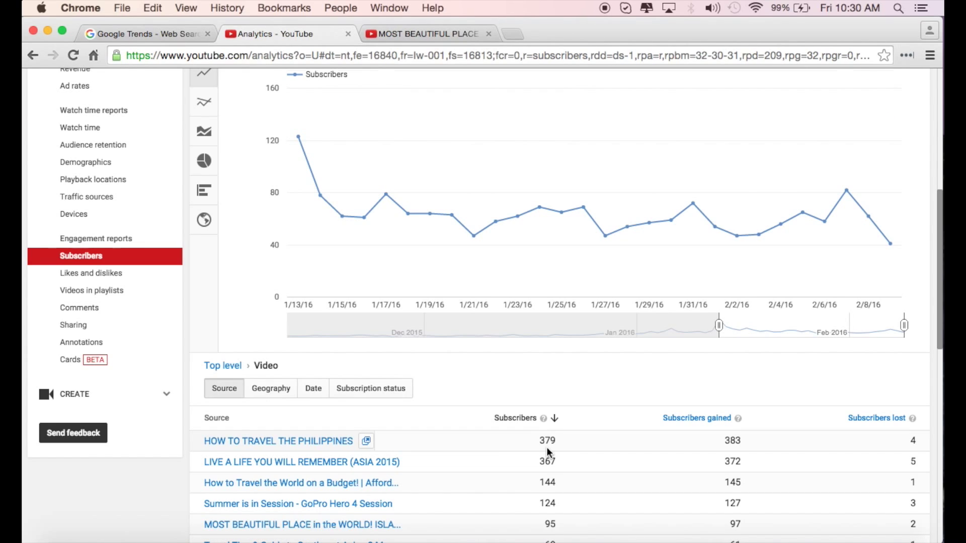
{"action": "scroll", "coordinate": [546, 447], "scroll_direction": "down", "scroll_amount": 5}
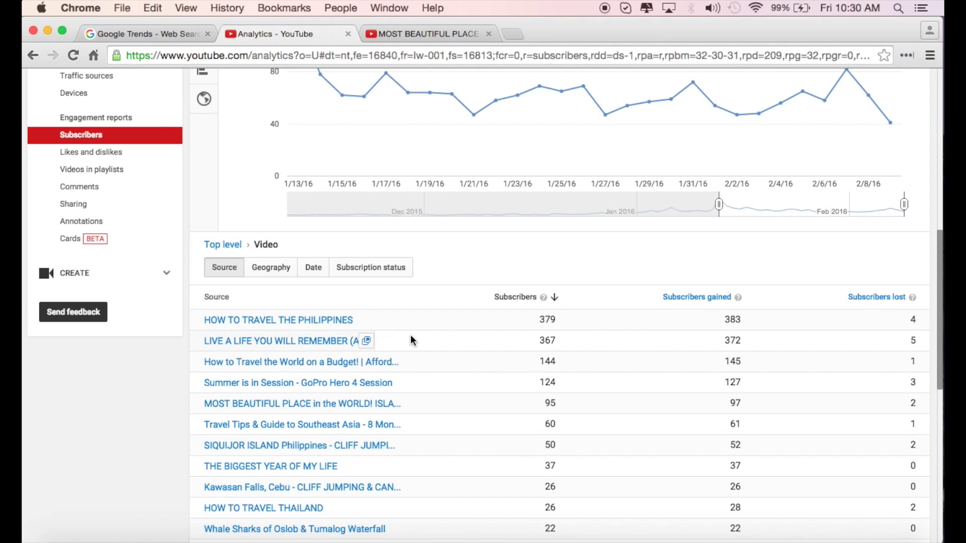
{"action": "scroll", "coordinate": [406, 347], "scroll_direction": "down", "scroll_amount": 1}
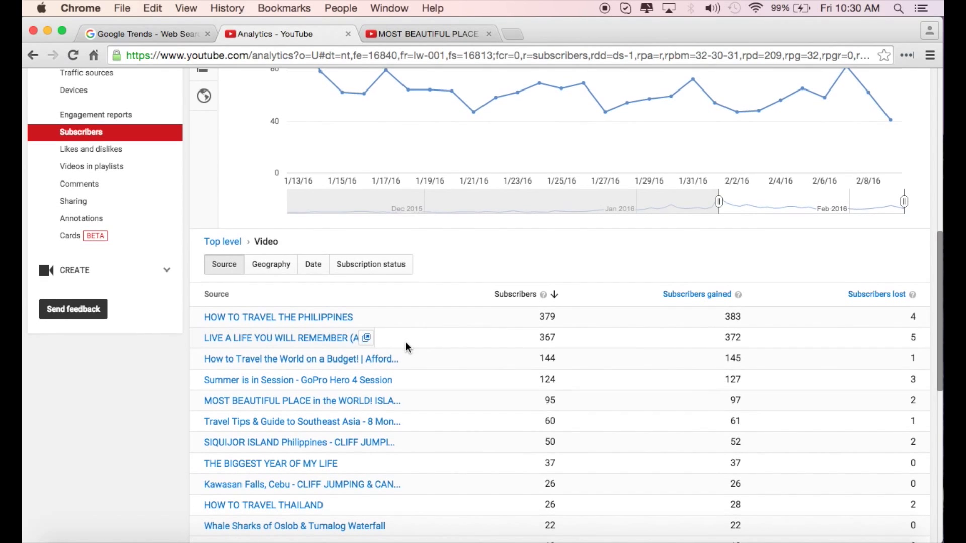
{"action": "scroll", "coordinate": [405, 343], "scroll_direction": "down", "scroll_amount": 3}
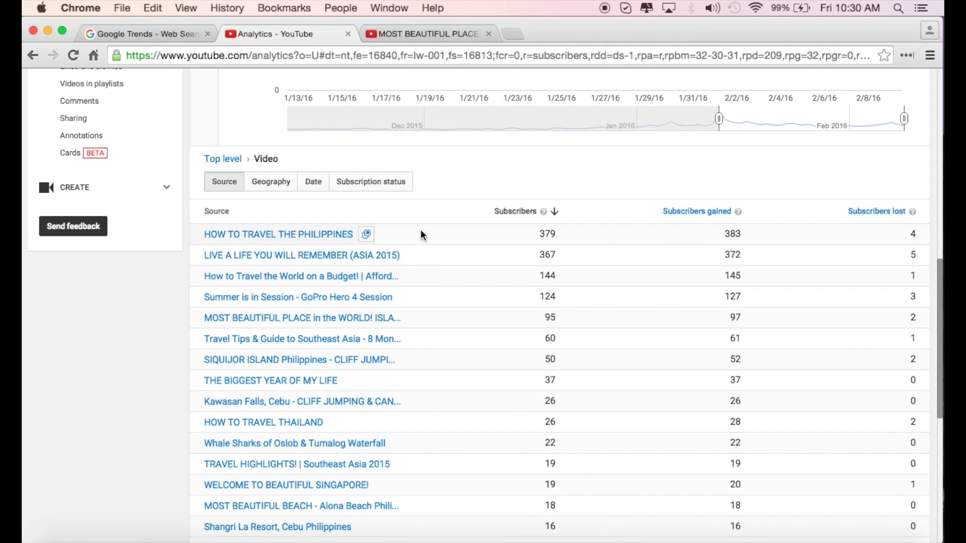
{"action": "scroll", "coordinate": [421, 235], "scroll_direction": "down", "scroll_amount": 2}
{"action": "scroll", "coordinate": [421, 234], "scroll_direction": "down", "scroll_amount": 2}
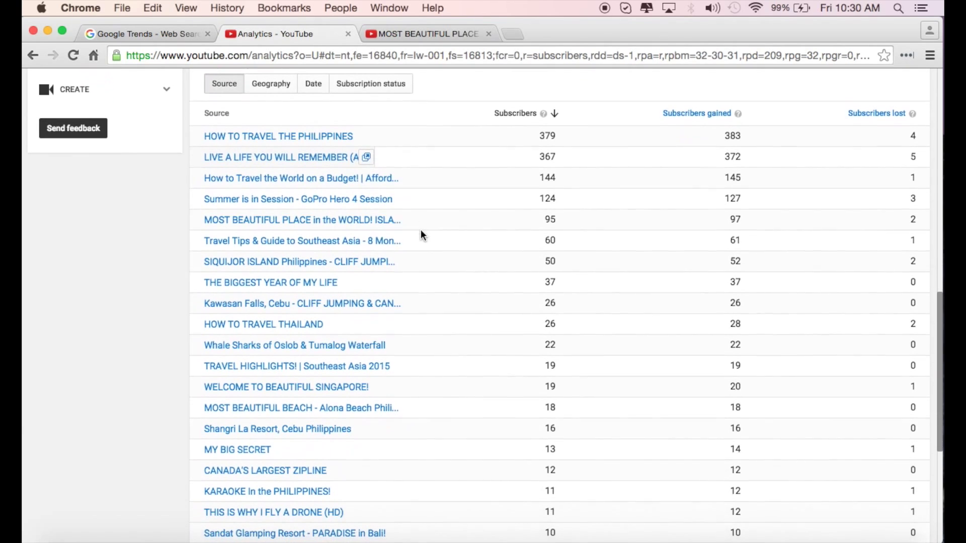
{"action": "scroll", "coordinate": [421, 235], "scroll_direction": "down", "scroll_amount": 1}
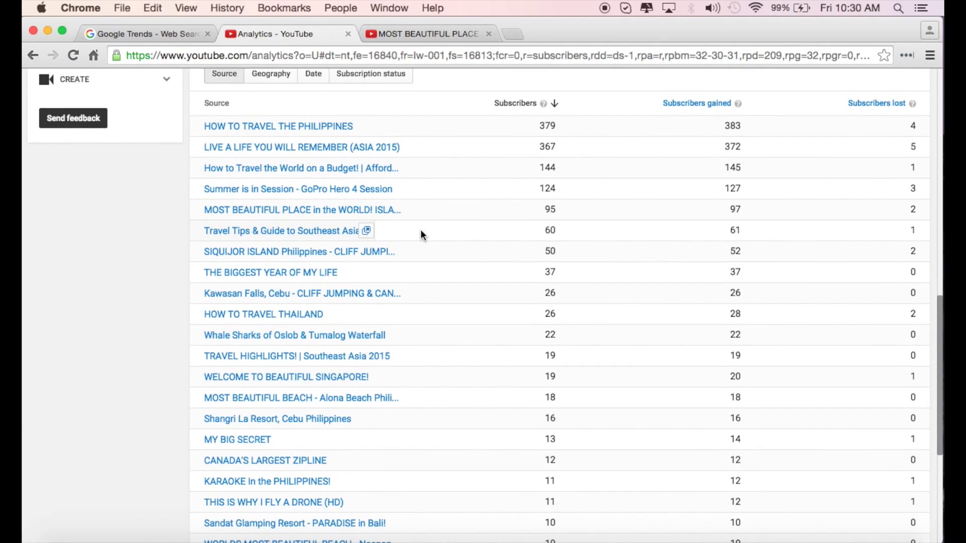
{"action": "scroll", "coordinate": [421, 234], "scroll_direction": "up", "scroll_amount": 10}
{"action": "scroll", "coordinate": [308, 147], "scroll_direction": "down", "scroll_amount": 3}
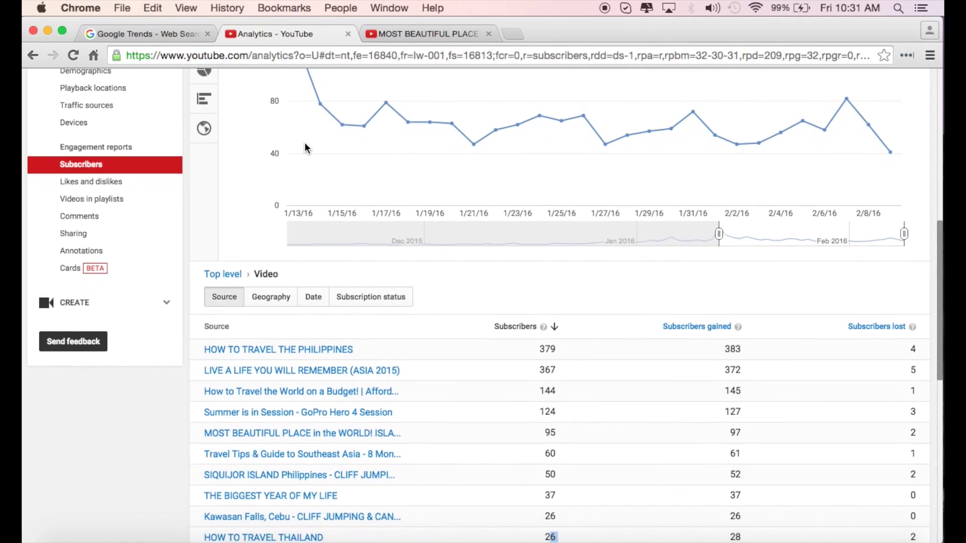
{"action": "scroll", "coordinate": [306, 145], "scroll_direction": "down", "scroll_amount": 3}
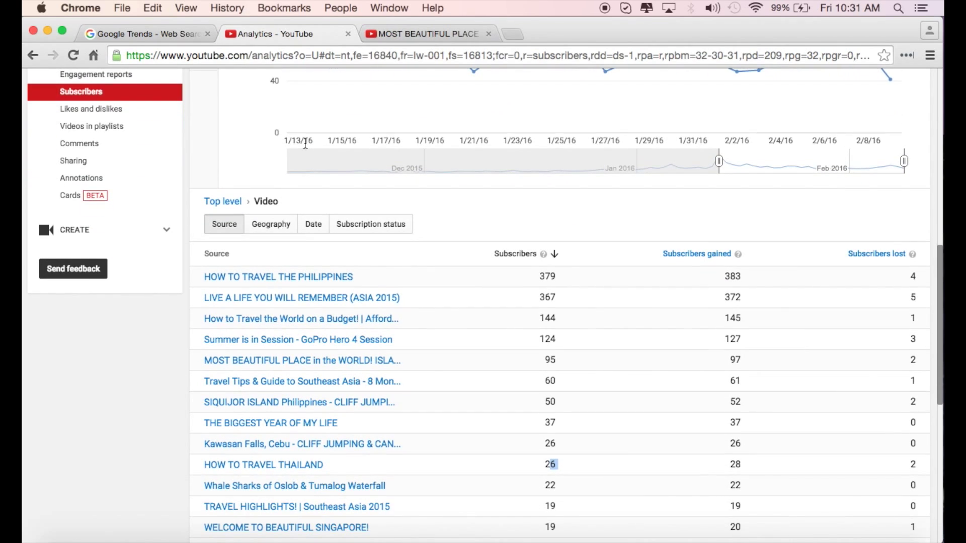
{"action": "scroll", "coordinate": [305, 146], "scroll_direction": "down", "scroll_amount": 3}
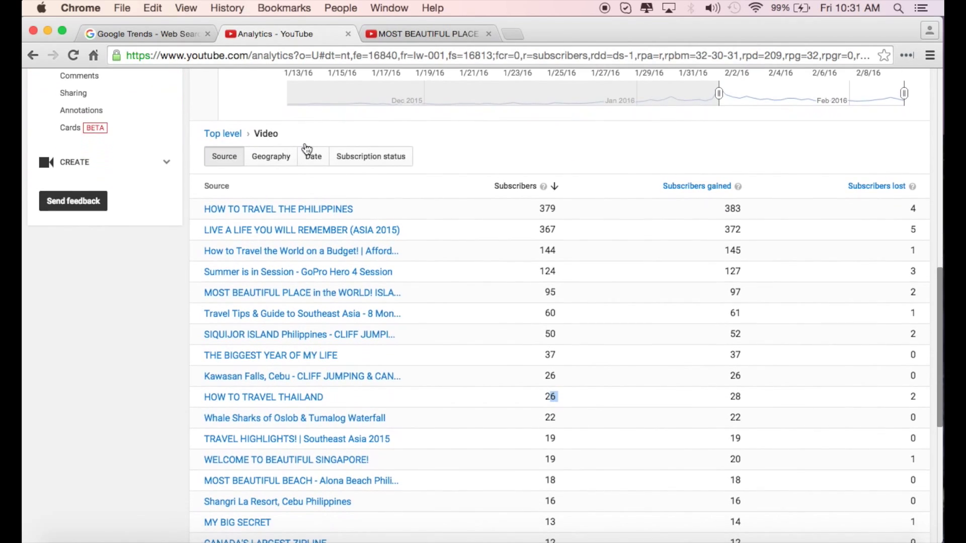
{"action": "scroll", "coordinate": [305, 149], "scroll_direction": "down", "scroll_amount": 1}
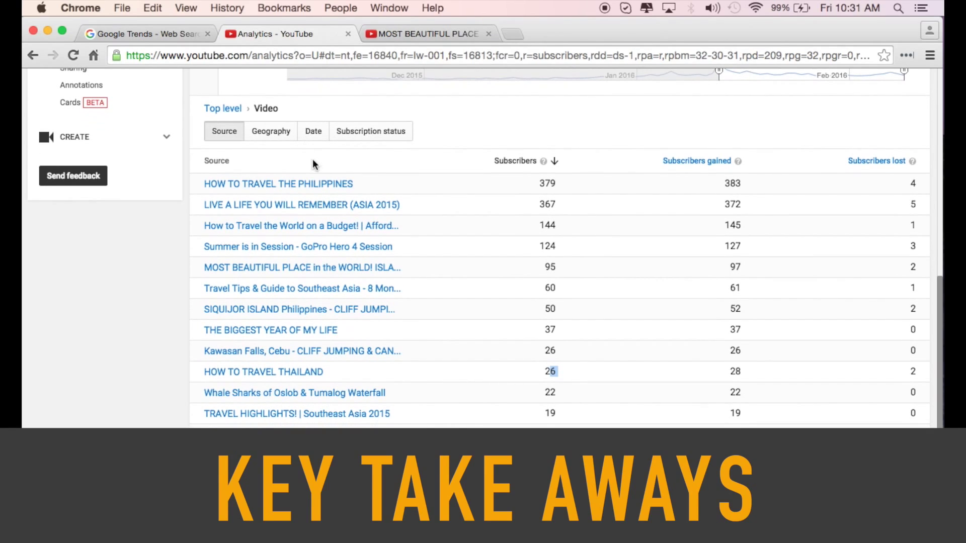
{"action": "scroll", "coordinate": [435, 245], "scroll_direction": "up", "scroll_amount": 2}
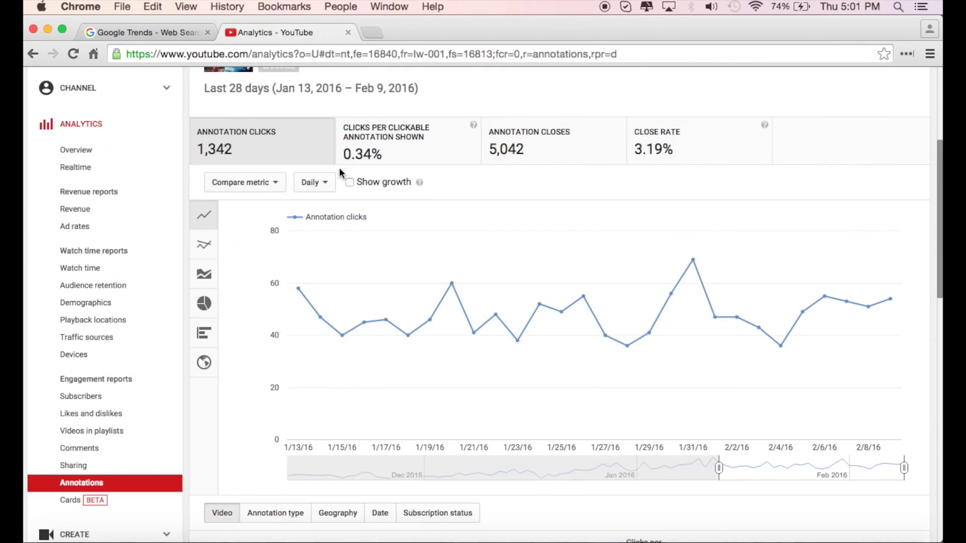
Step: Chart the 'Clicks per clickable annotation shown' metric in the Annotations report (1,342 clicks)
{"action": "scroll", "coordinate": [340, 171], "scroll_direction": "up", "scroll_amount": 2}
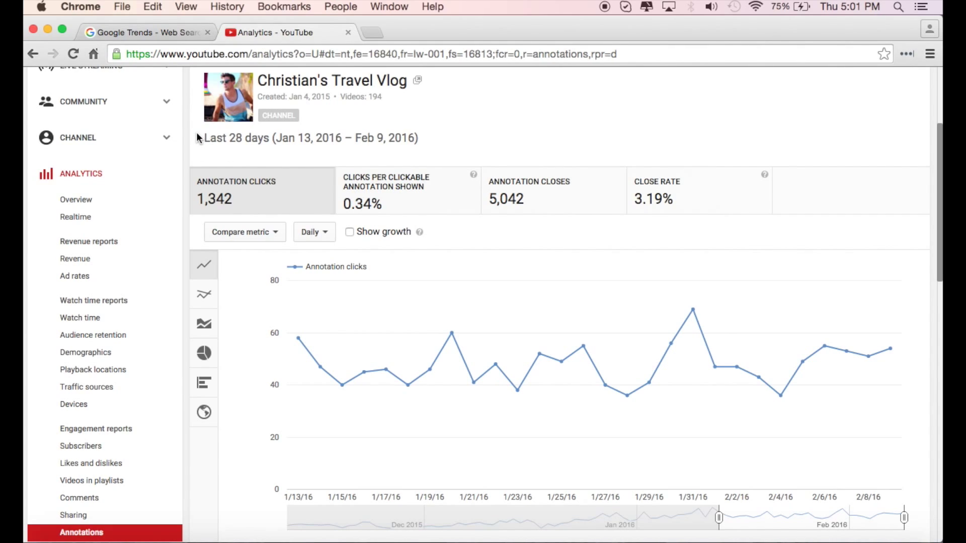
{"action": "mouse_move", "coordinate": [206, 138]}
{"action": "left_mouse_down"}
{"action": "mouse_move", "coordinate": [349, 156]}
{"action": "mouse_move", "coordinate": [438, 185]}
{"action": "mouse_move", "coordinate": [445, 205]}
{"action": "mouse_move", "coordinate": [423, 200]}
{"action": "left_mouse_up"}
{"action": "left_click", "coordinate": [422, 200]}
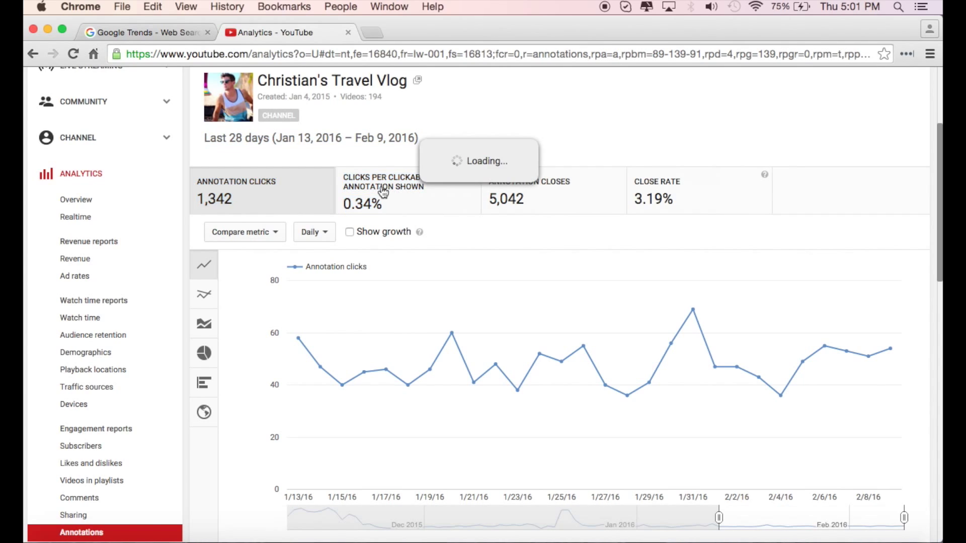
{"action": "left_click", "coordinate": [371, 32]}
Step: Go to youtube.com in the new tab
{"action": "type", "text": "youtube.com"}
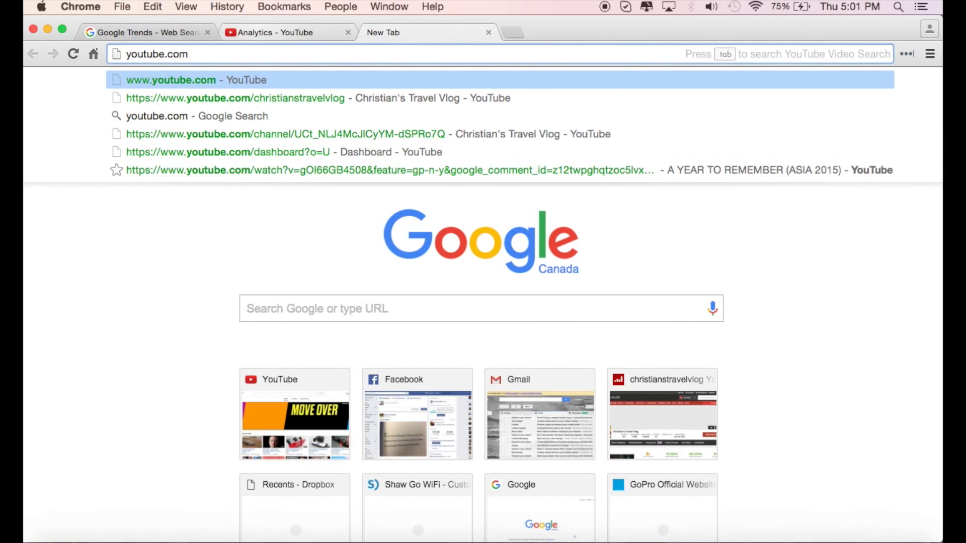
{"action": "key", "text": "Return"}
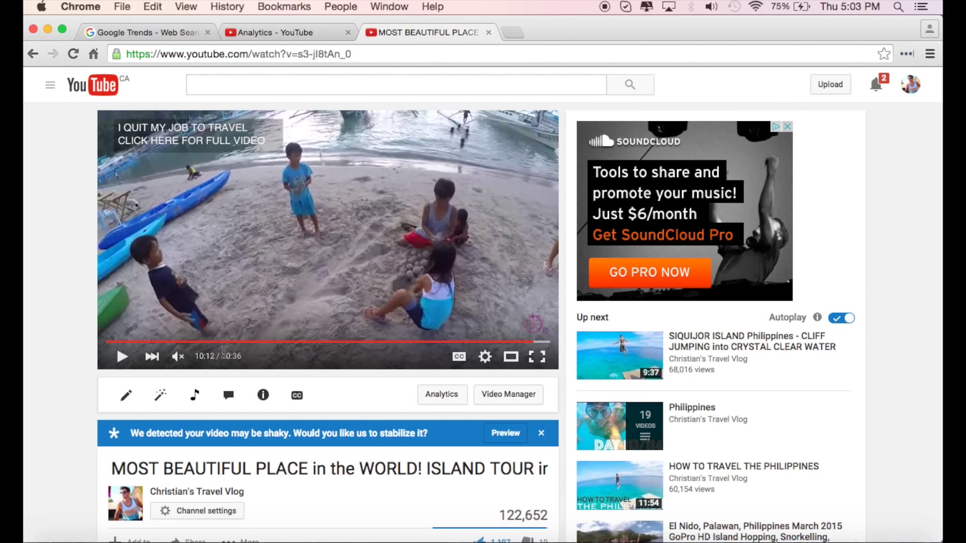
Step: Back in Analytics, open annotation stats for the El Nido island tour video
{"action": "key", "text": "super+alt+Left"}
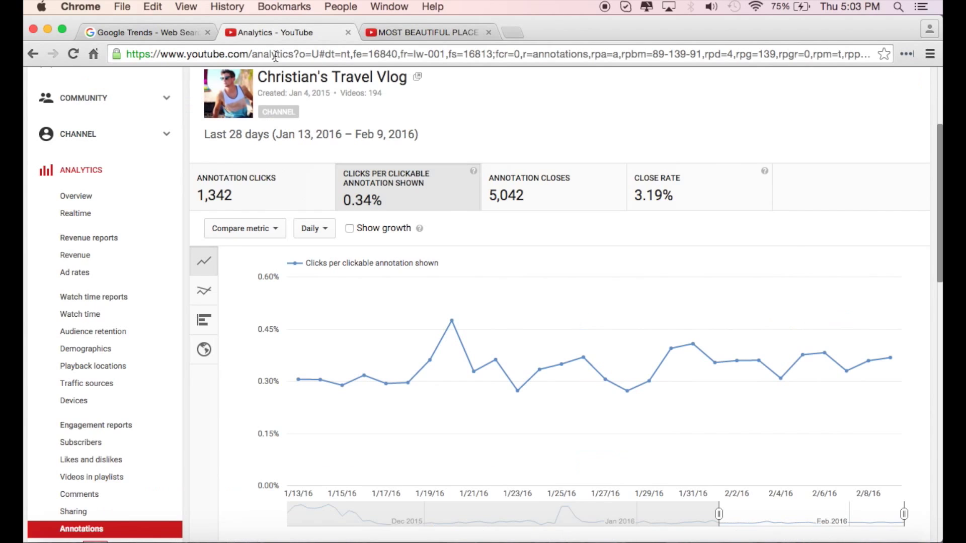
{"action": "scroll", "coordinate": [282, 241], "scroll_direction": "down", "scroll_amount": 5}
{"action": "scroll", "coordinate": [282, 242], "scroll_direction": "down", "scroll_amount": 5}
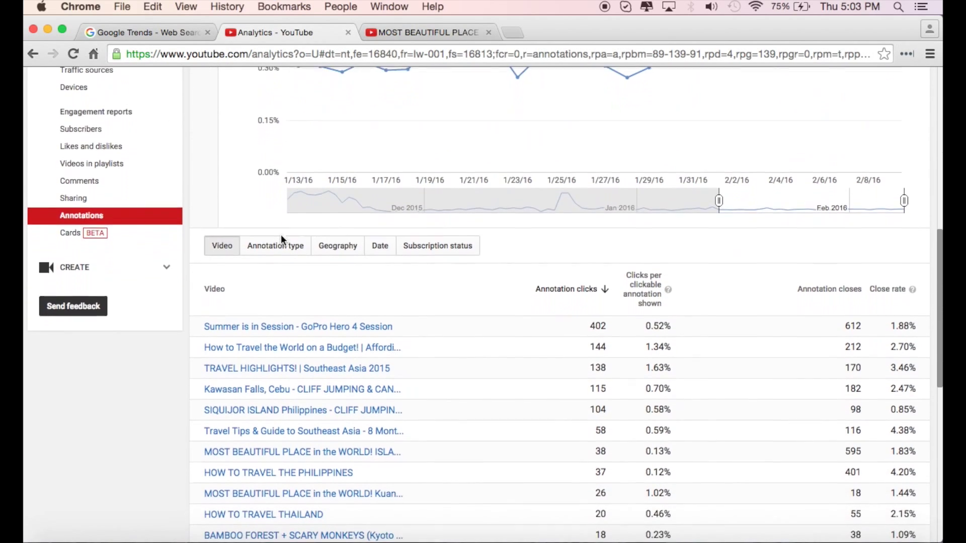
{"action": "left_click", "coordinate": [302, 399]}
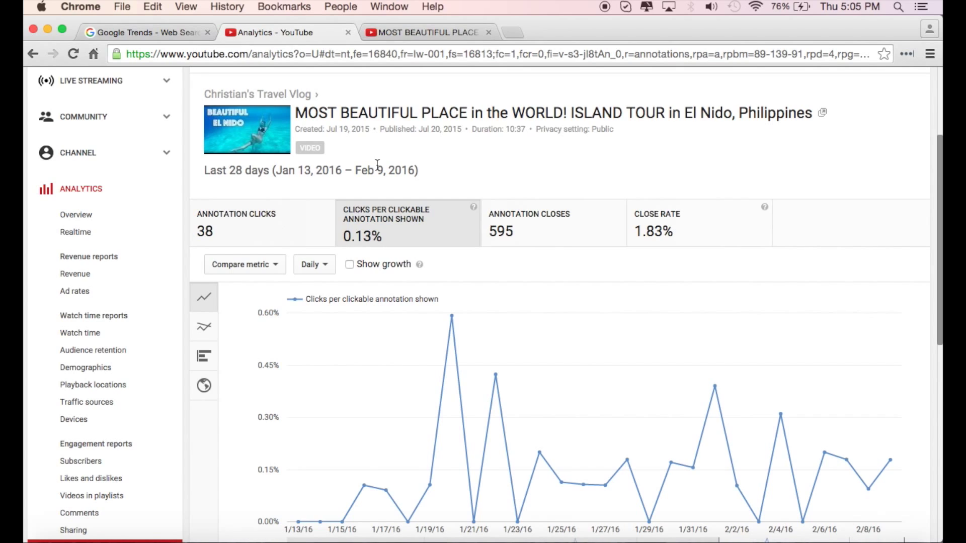
Step: Scroll through the island tour video's annotation results and retention figures
{"action": "scroll", "coordinate": [377, 165], "scroll_direction": "down", "scroll_amount": 1}
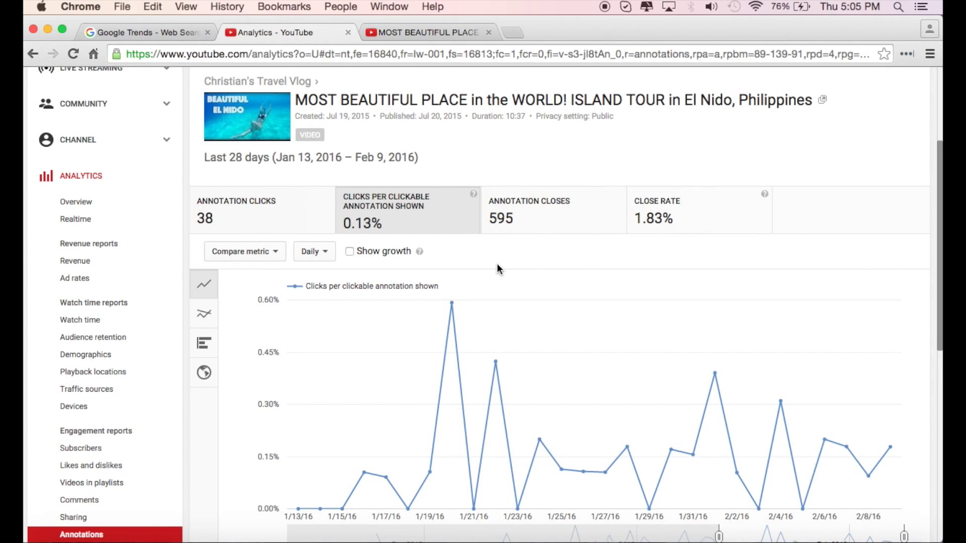
{"action": "scroll", "coordinate": [353, 267], "scroll_direction": "down", "scroll_amount": 1}
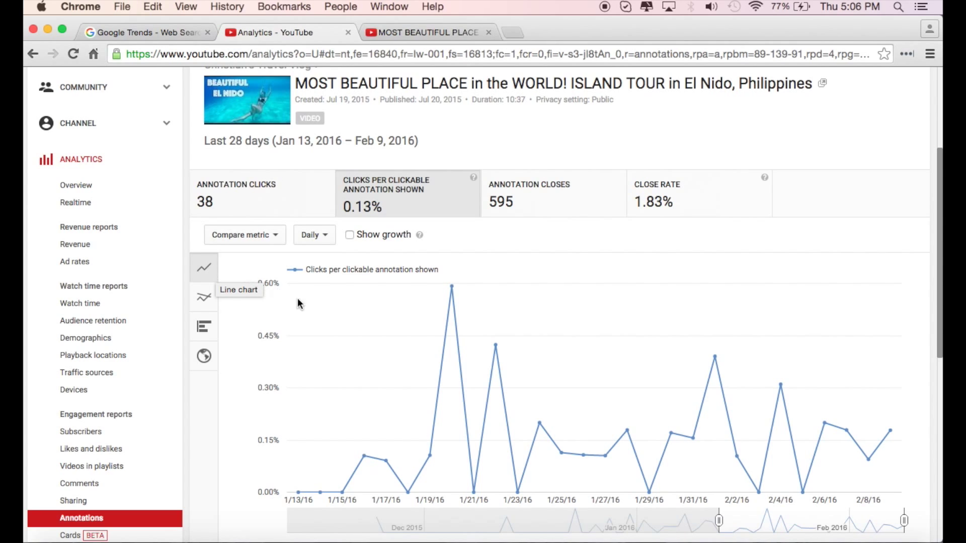
{"action": "scroll", "coordinate": [336, 309], "scroll_direction": "up", "scroll_amount": 1}
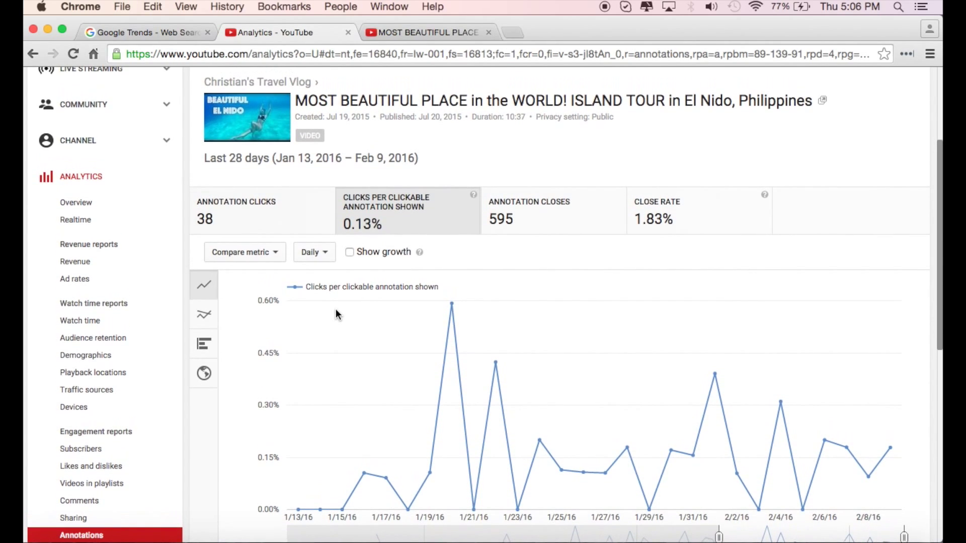
{"action": "scroll", "coordinate": [336, 309], "scroll_direction": "up", "scroll_amount": 1}
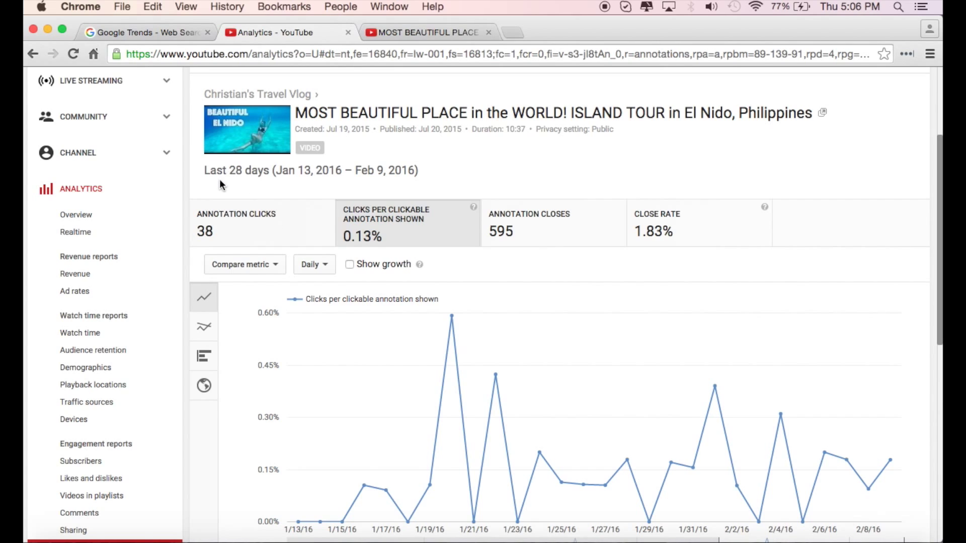
{"action": "scroll", "coordinate": [217, 186], "scroll_direction": "up", "scroll_amount": 1}
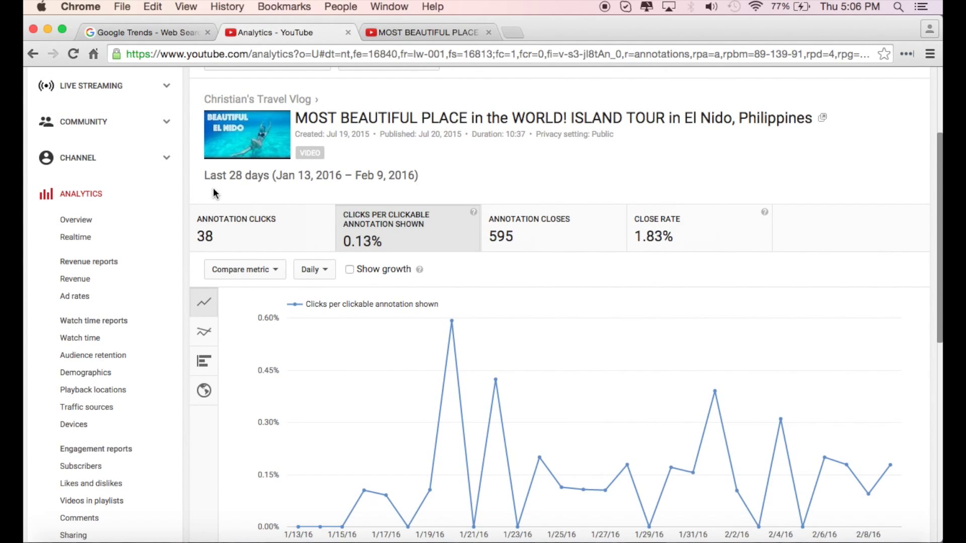
{"action": "scroll", "coordinate": [213, 188], "scroll_direction": "down", "scroll_amount": 10}
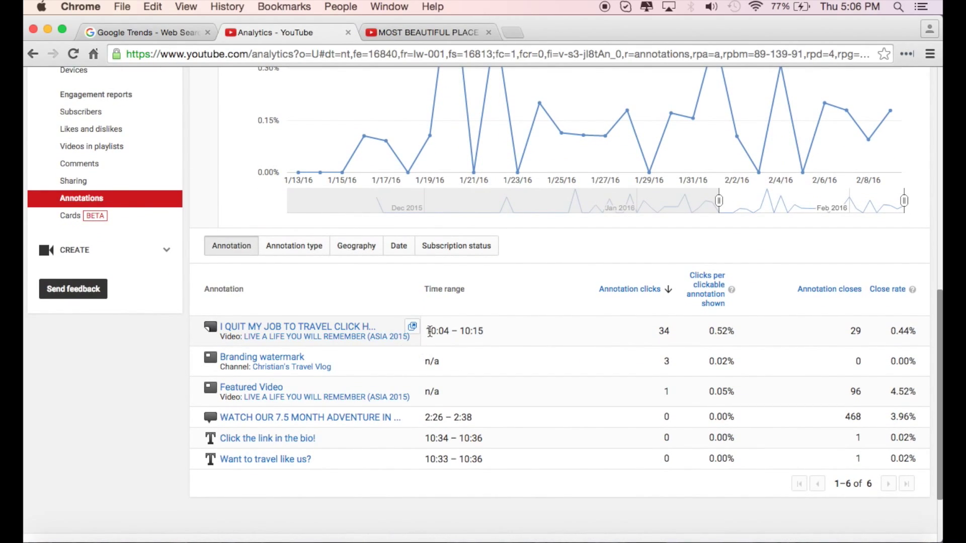
{"action": "left_click_drag", "start_coordinate": [429, 332], "coordinate": [484, 333]}
{"action": "scroll", "coordinate": [362, 290], "scroll_direction": "up", "scroll_amount": 1}
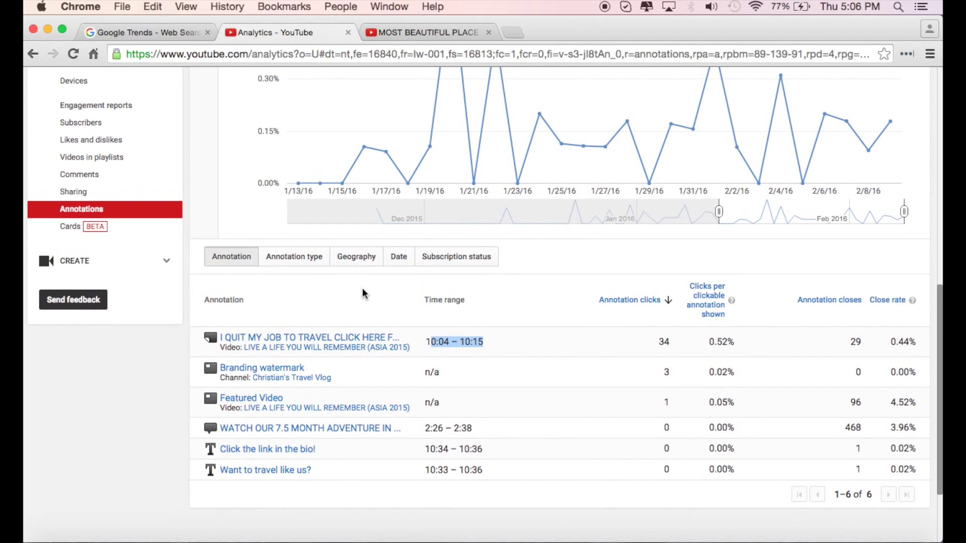
{"action": "scroll", "coordinate": [363, 290], "scroll_direction": "up", "scroll_amount": 5}
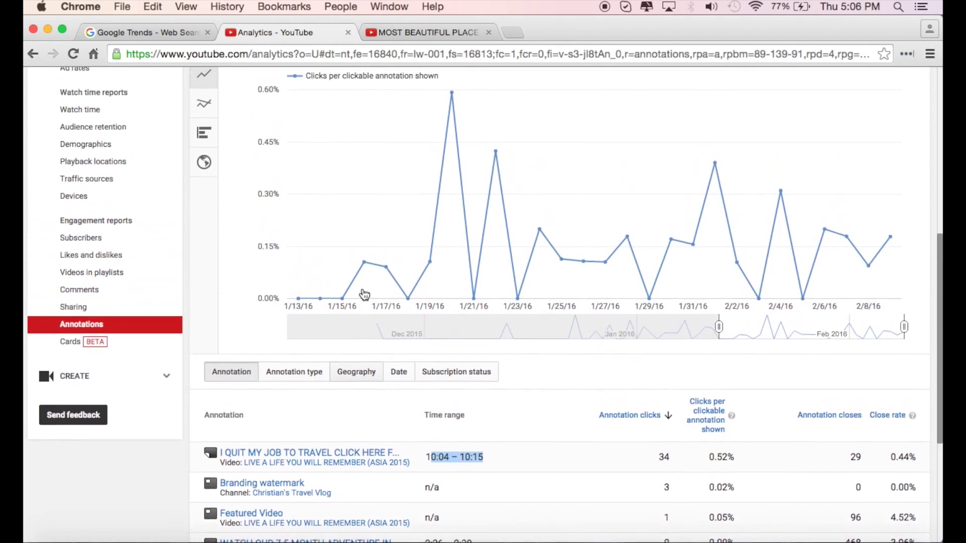
{"action": "scroll", "coordinate": [362, 295], "scroll_direction": "up", "scroll_amount": 5}
{"action": "scroll", "coordinate": [363, 296], "scroll_direction": "down", "scroll_amount": 6}
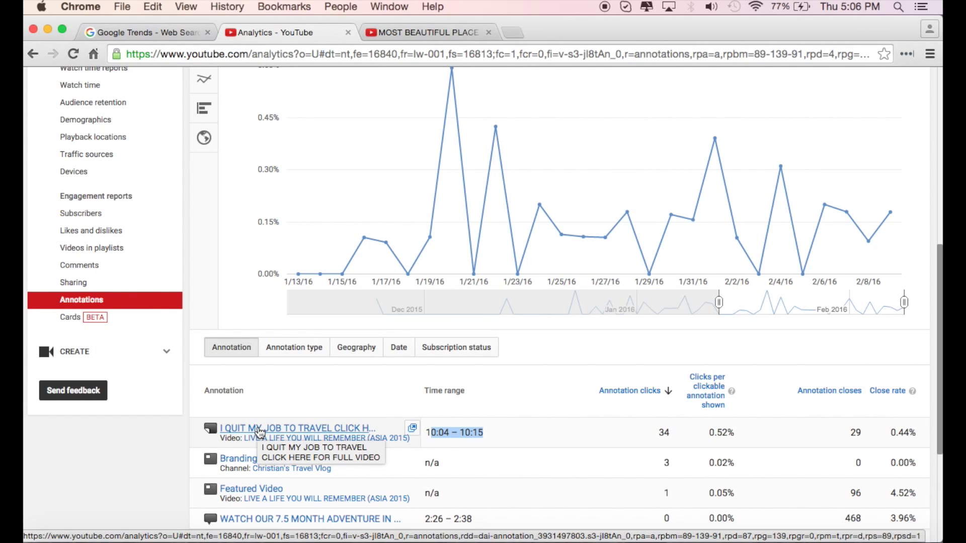
{"action": "scroll", "coordinate": [260, 433], "scroll_direction": "up", "scroll_amount": 10}
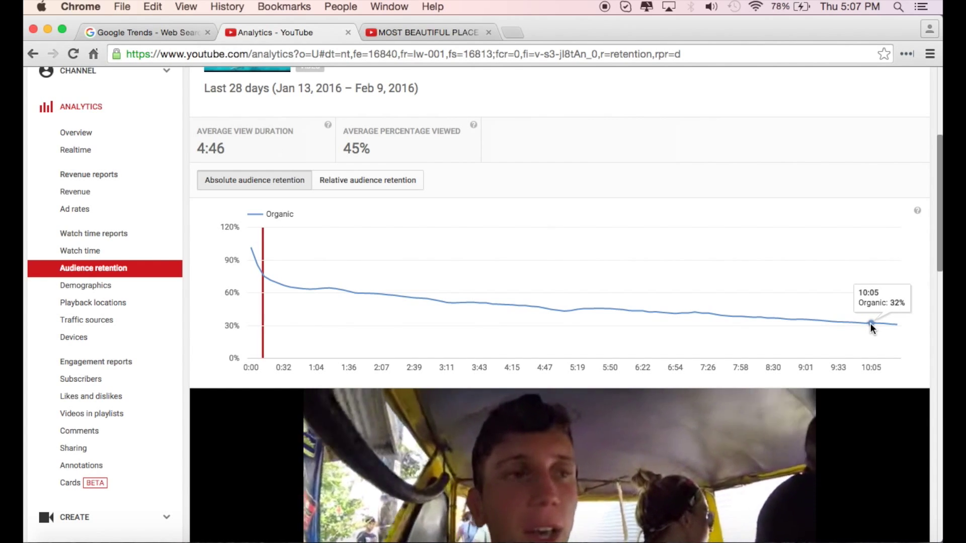
Step: Scrub the retention report's island tour video from about 9:51 to 10:03 to watch the annotation appear
{"action": "scroll", "coordinate": [654, 403], "scroll_direction": "down", "scroll_amount": 5}
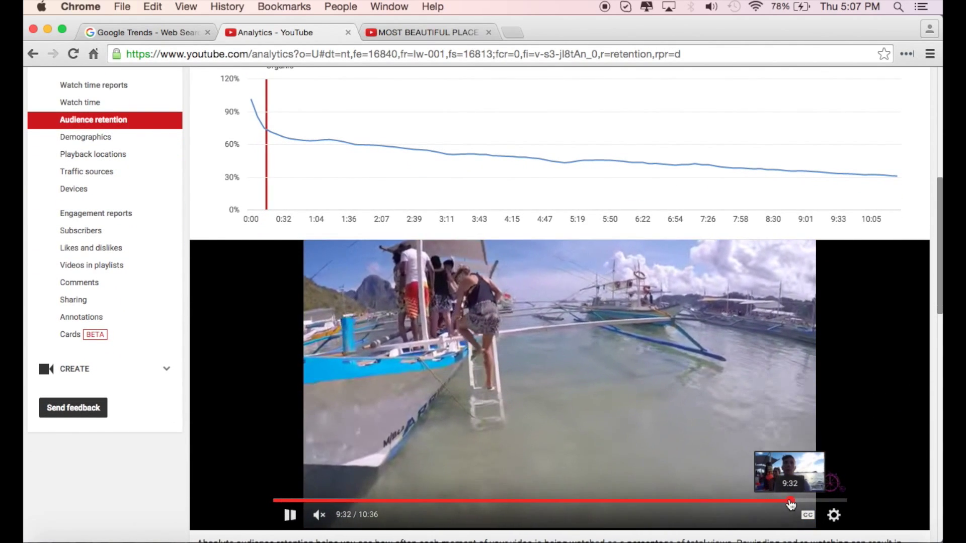
{"action": "left_click_drag", "start_coordinate": [790, 500], "coordinate": [810, 503]}
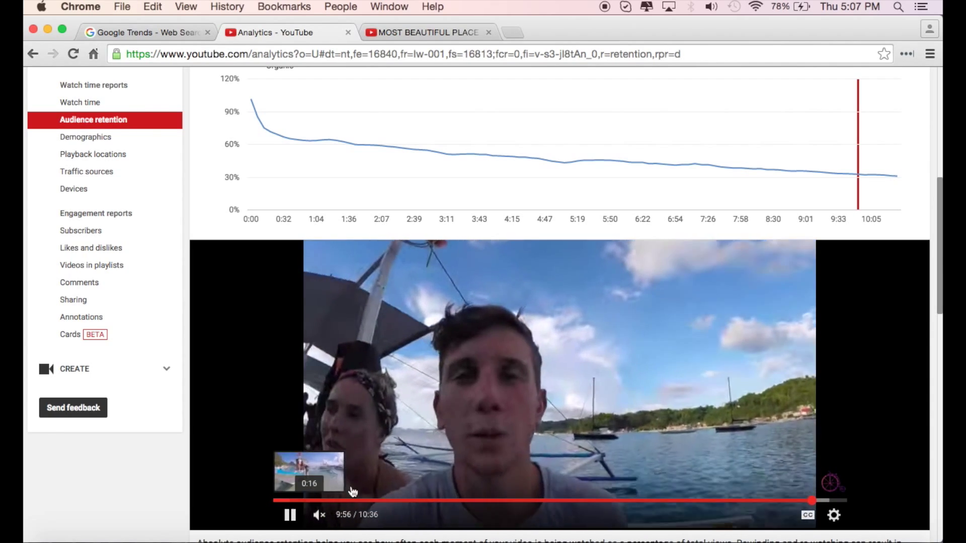
{"action": "scroll", "coordinate": [556, 468], "scroll_direction": "down", "scroll_amount": 1}
{"action": "scroll", "coordinate": [555, 468], "scroll_direction": "down", "scroll_amount": 2}
{"action": "left_click_drag", "start_coordinate": [811, 462], "coordinate": [817, 463]}
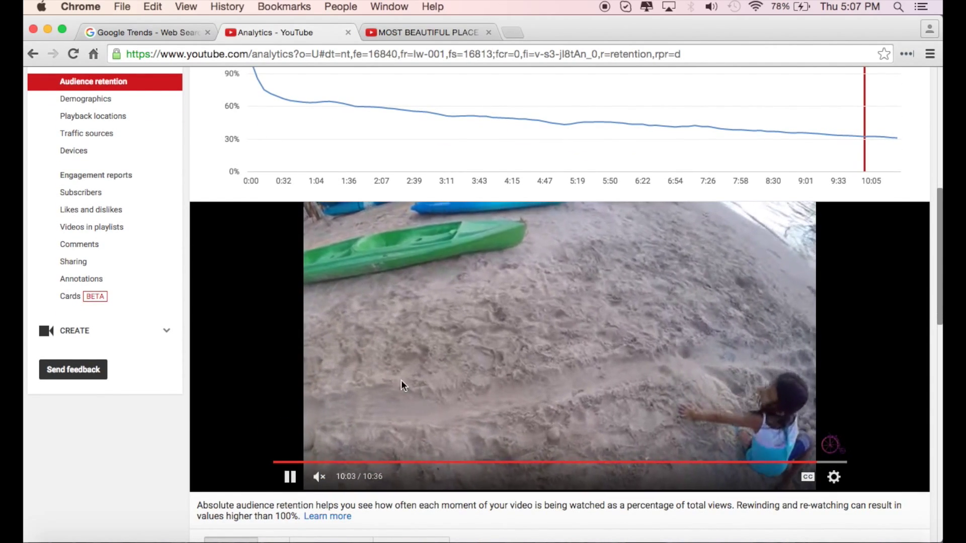